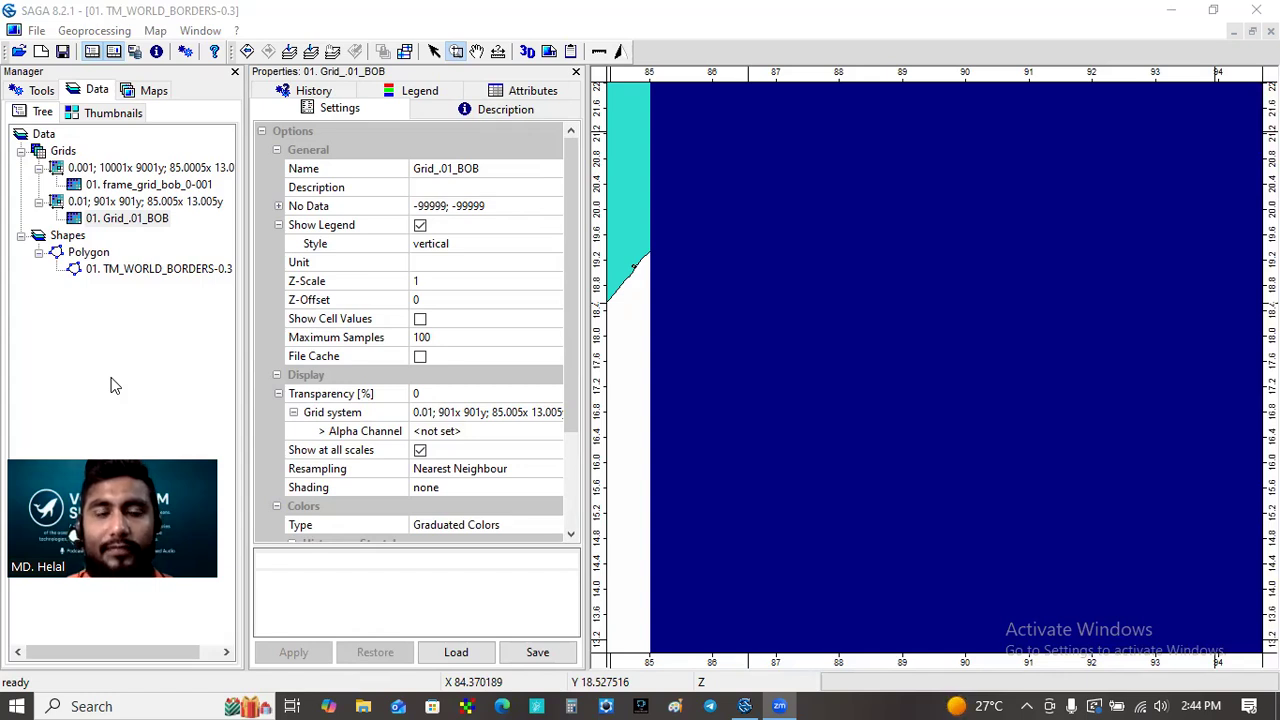
- Close the frame_grid_bob_0-001 grid layer from the data manager
click(148, 187)
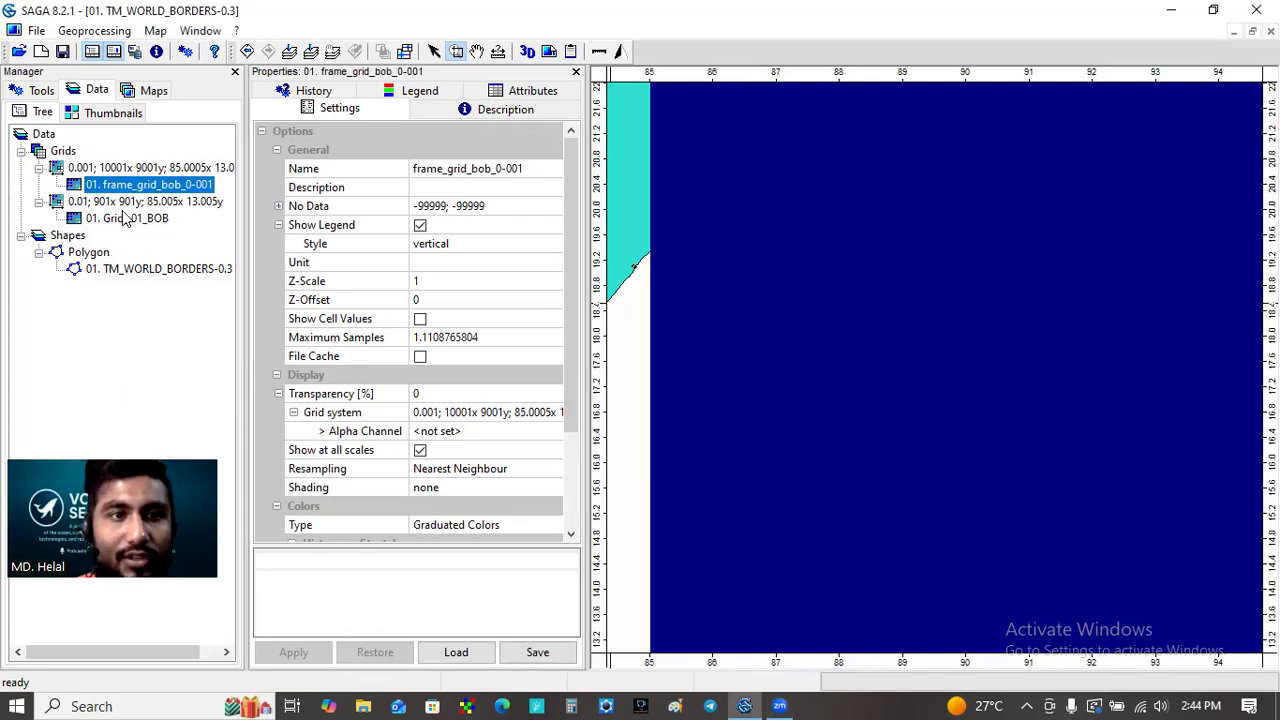
right_click(185, 195)
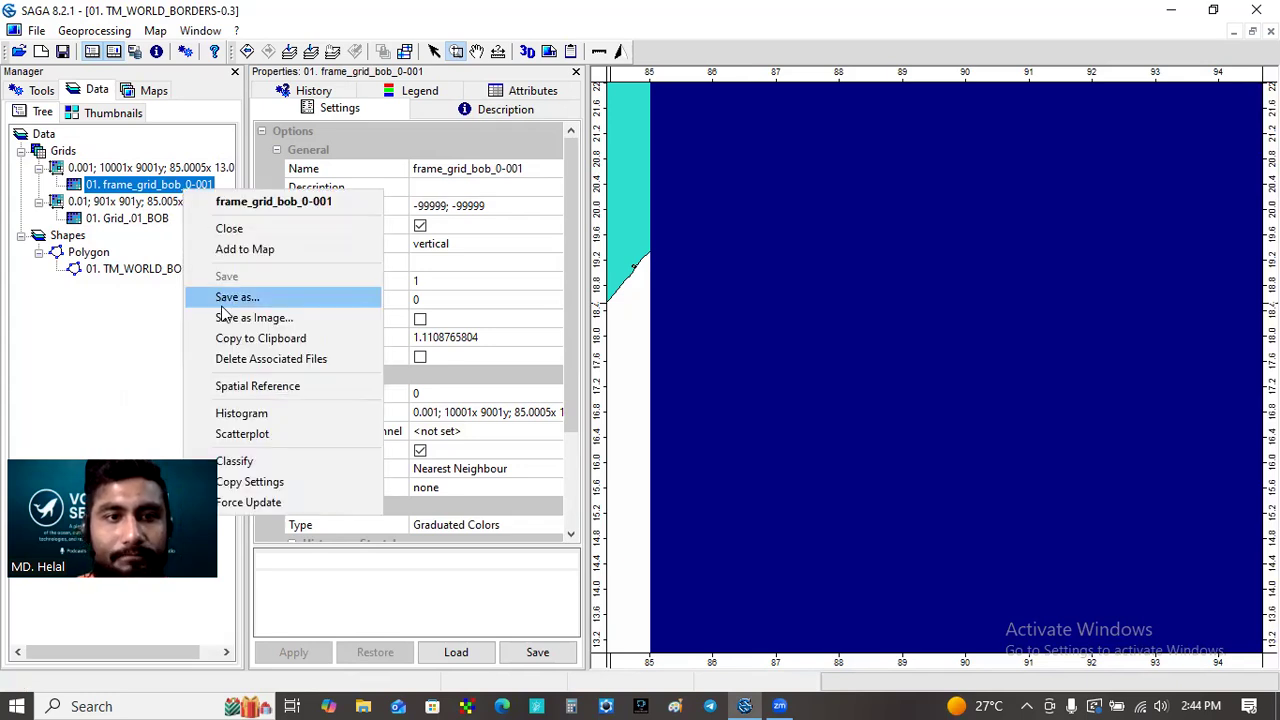
click(232, 229)
click(678, 354)
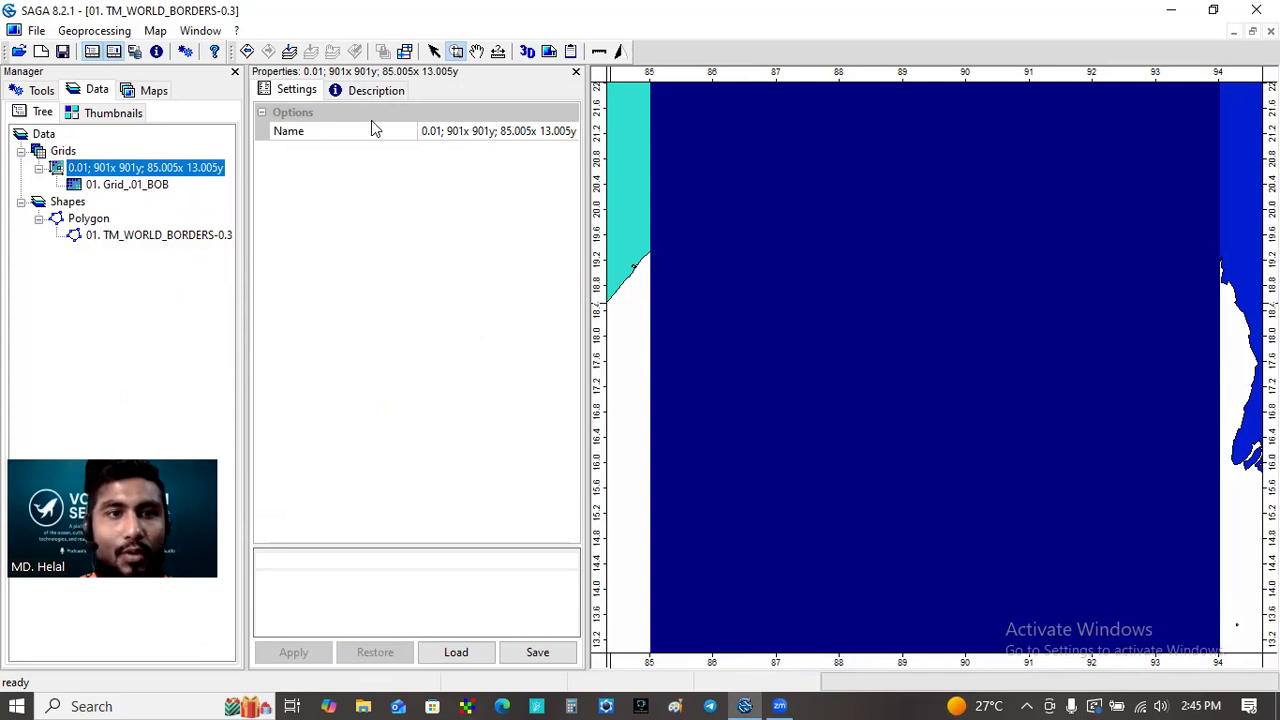
- Open the GDAL/OGR Import Raster tool from the Import/Export tool library
click(290, 53)
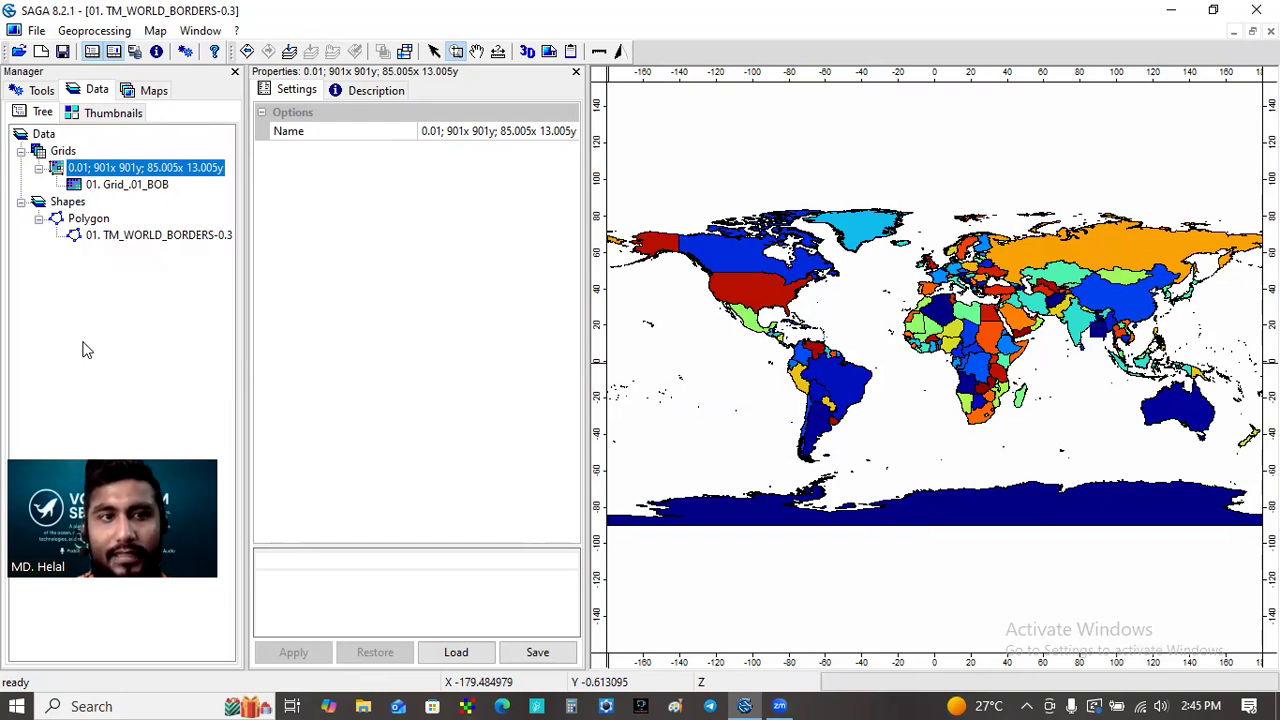
click(30, 91)
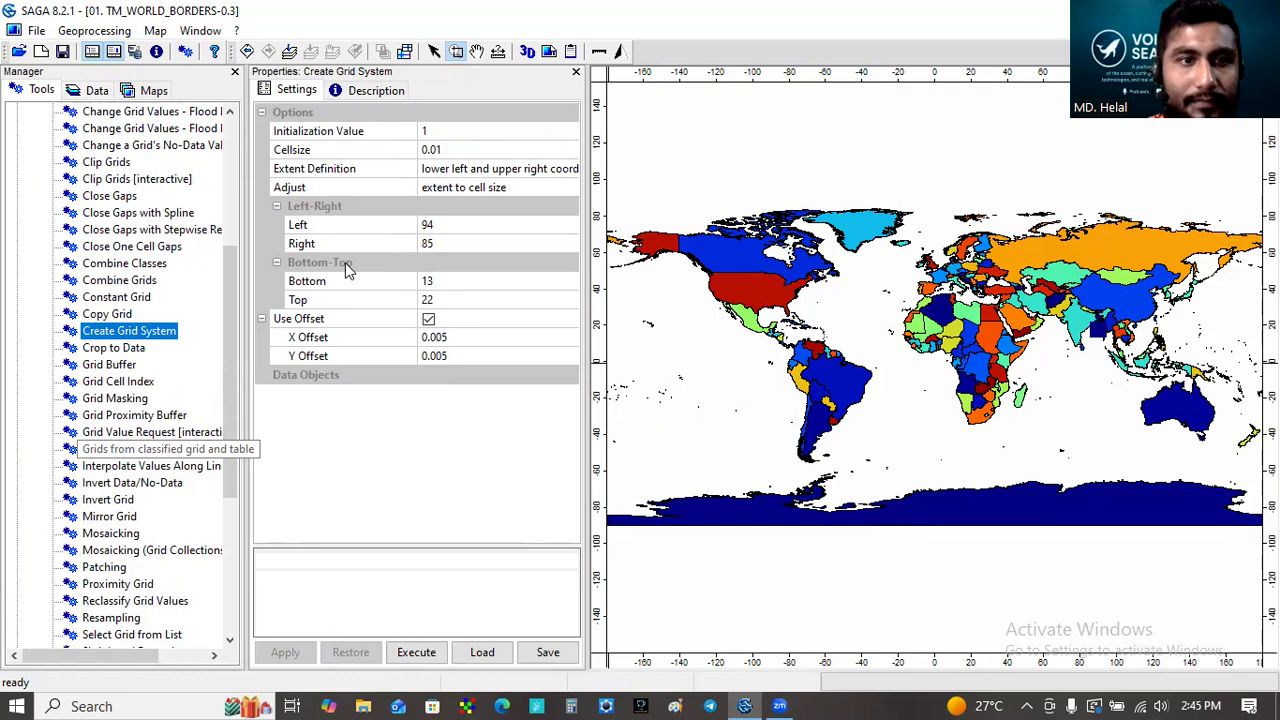
drag(230, 305, 255, 468)
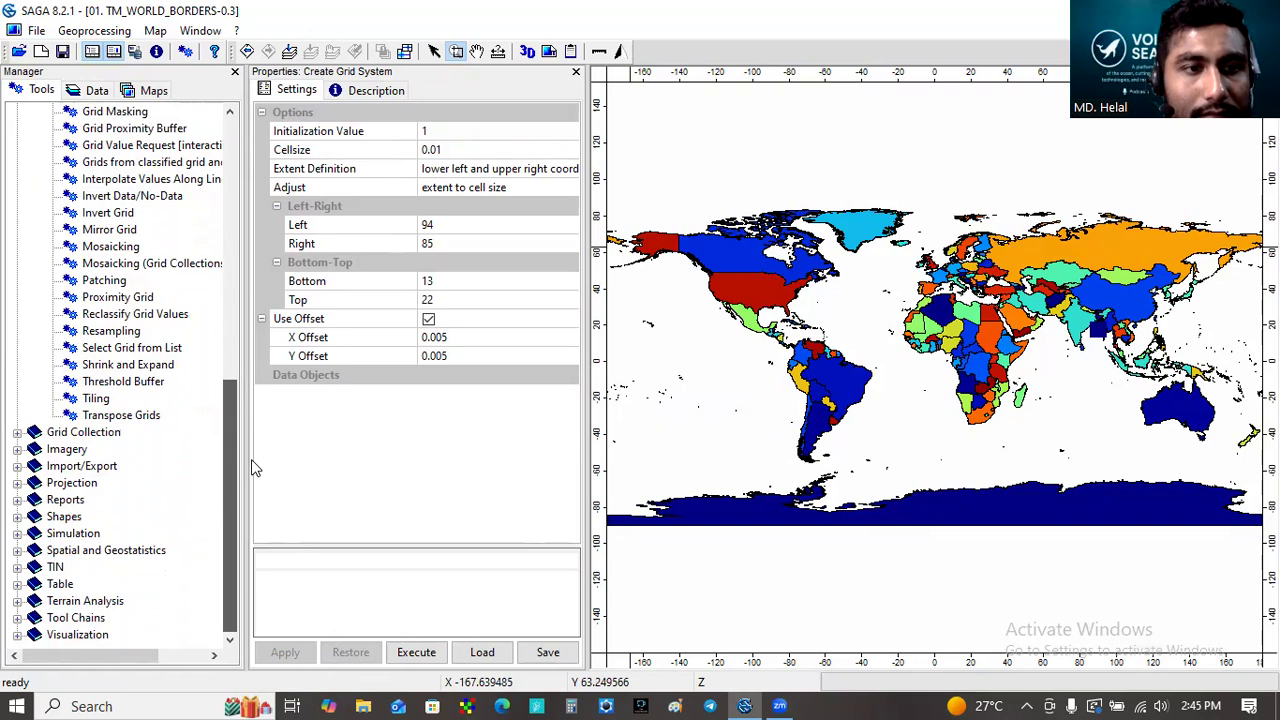
click(16, 466)
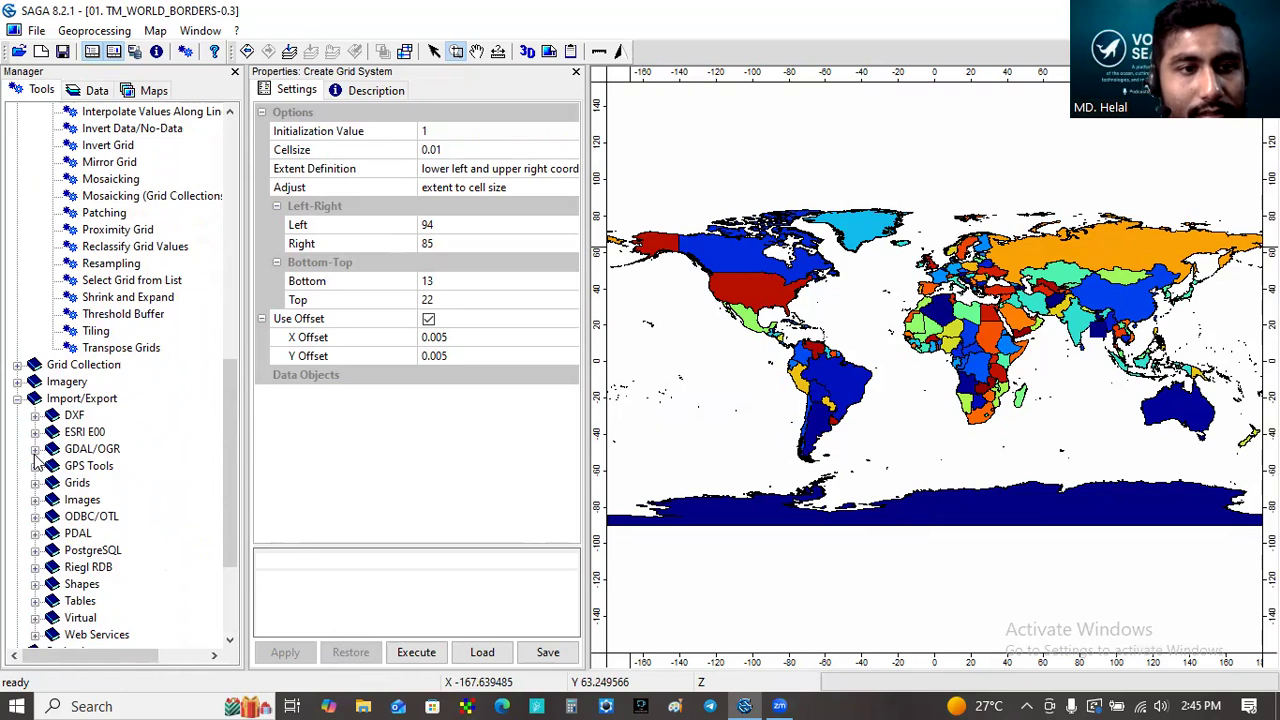
click(35, 450)
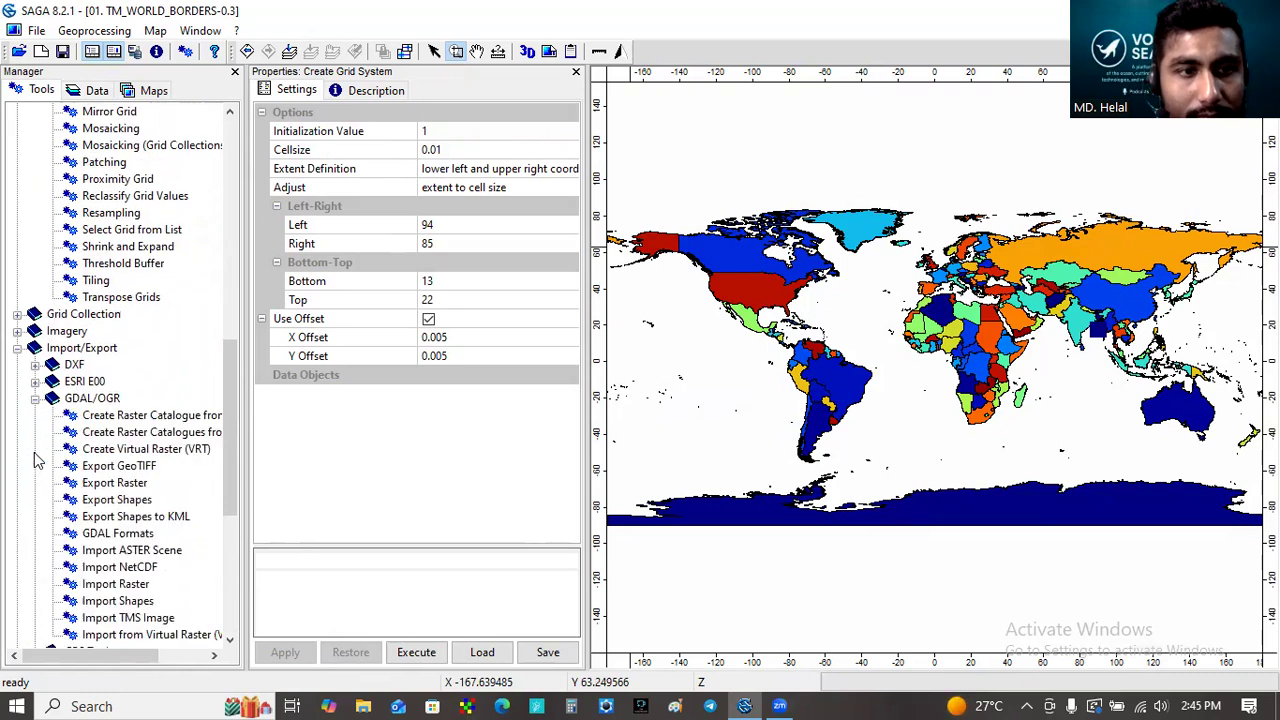
drag(233, 462, 238, 519)
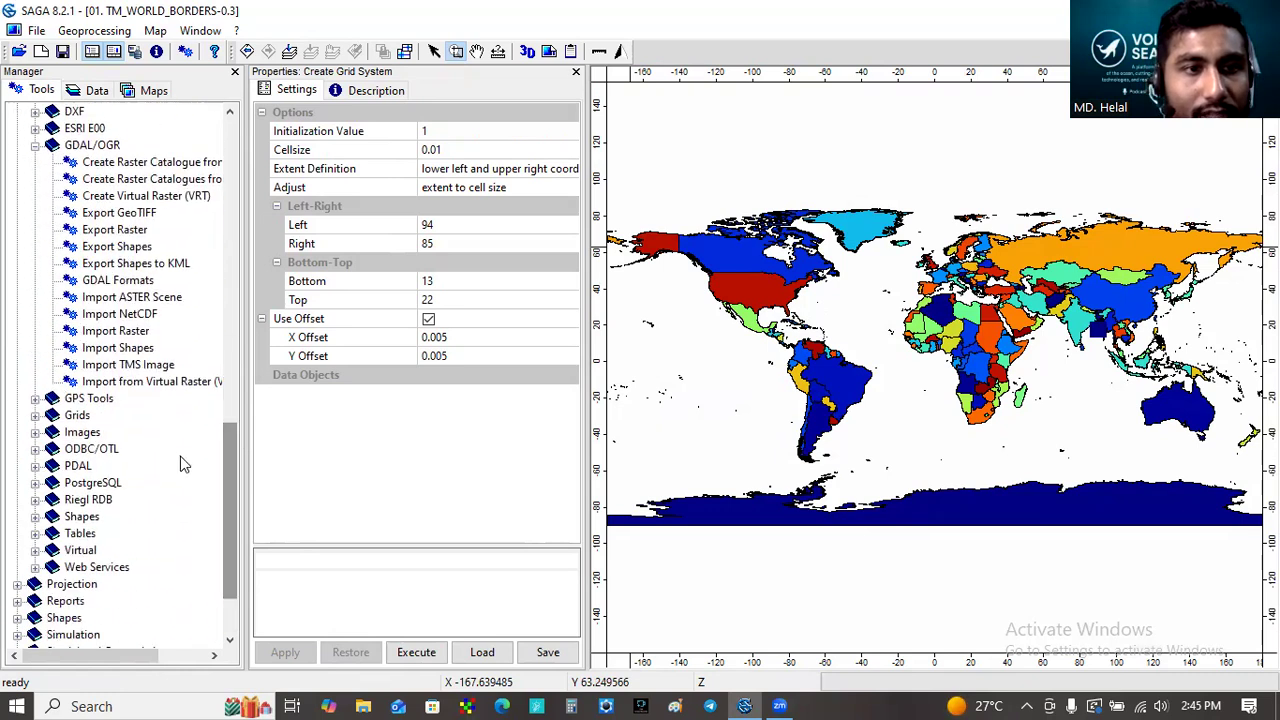
click(116, 332)
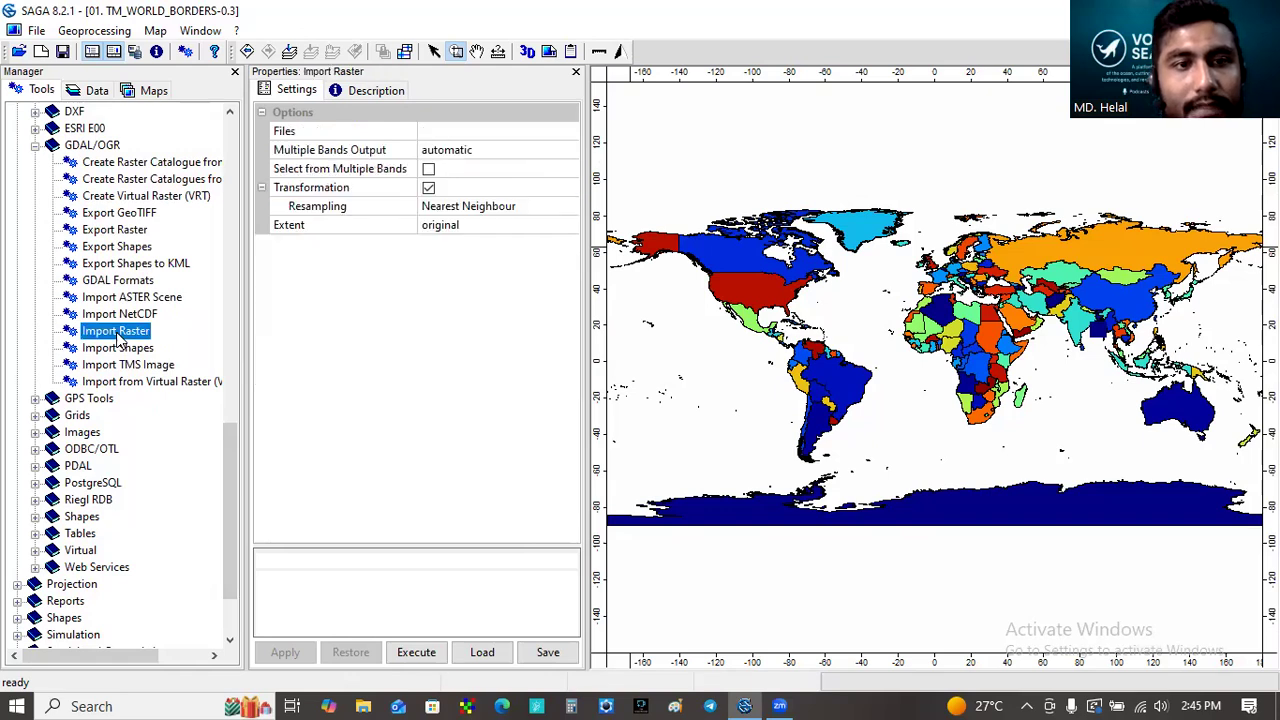
double_click(116, 333)
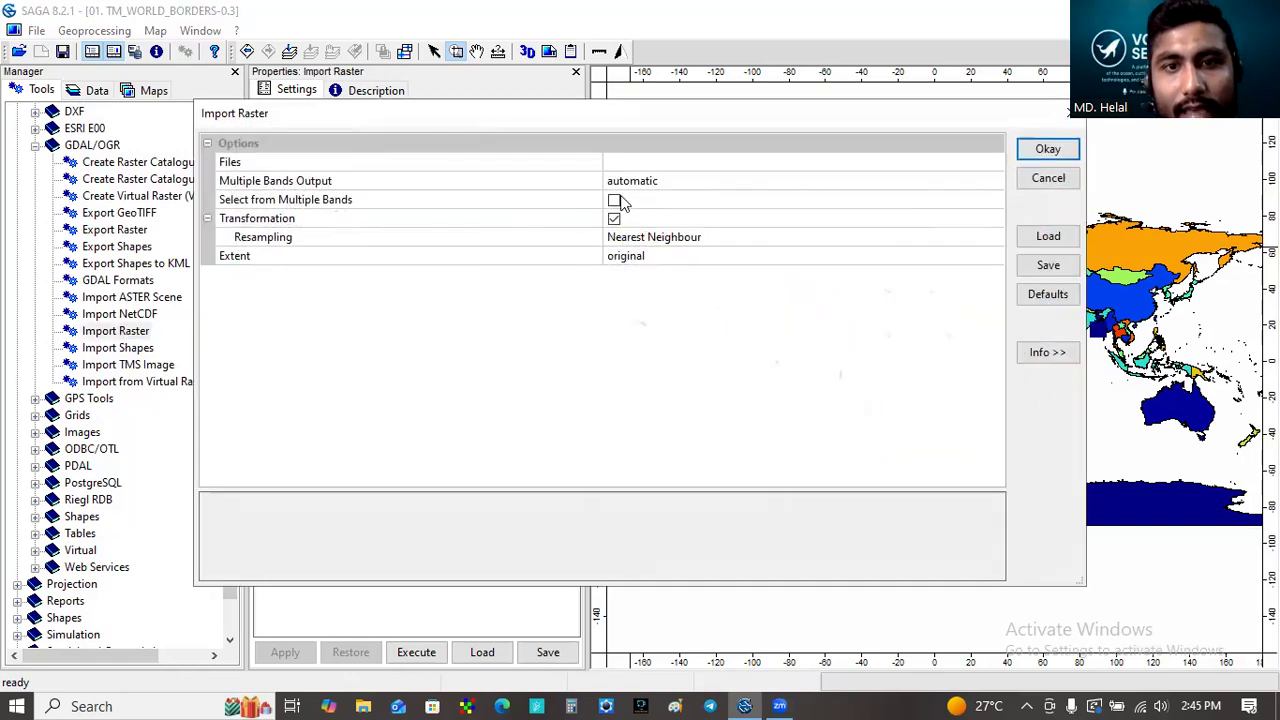
- Enable Select from Multiple Bands and Alphanumeric Sorting in the Import Raster settings
click(617, 201)
click(614, 219)
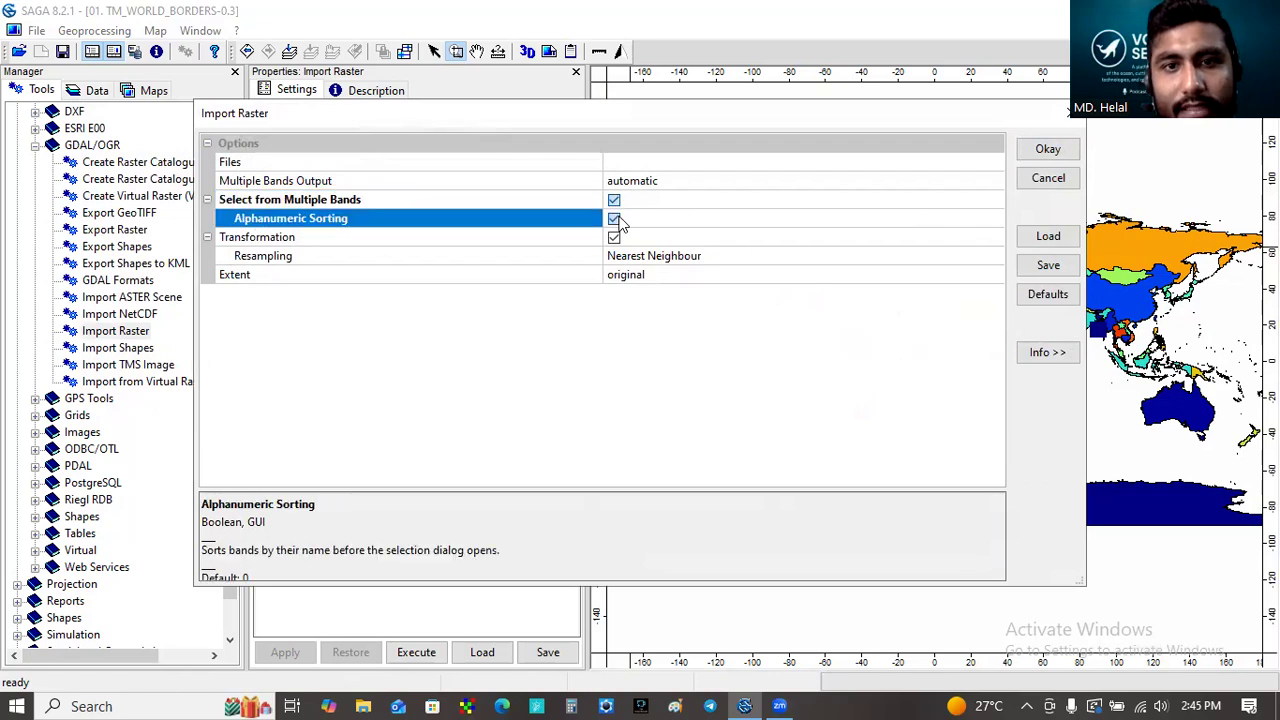
- Choose the AQUA_MODIS.20250401_20250430.L3m SST NetCDF file in PROJECTS\Bangladesh\DATA\OCEAN\COLOR_WEB\SST as the input file
click(651, 161)
click(992, 163)
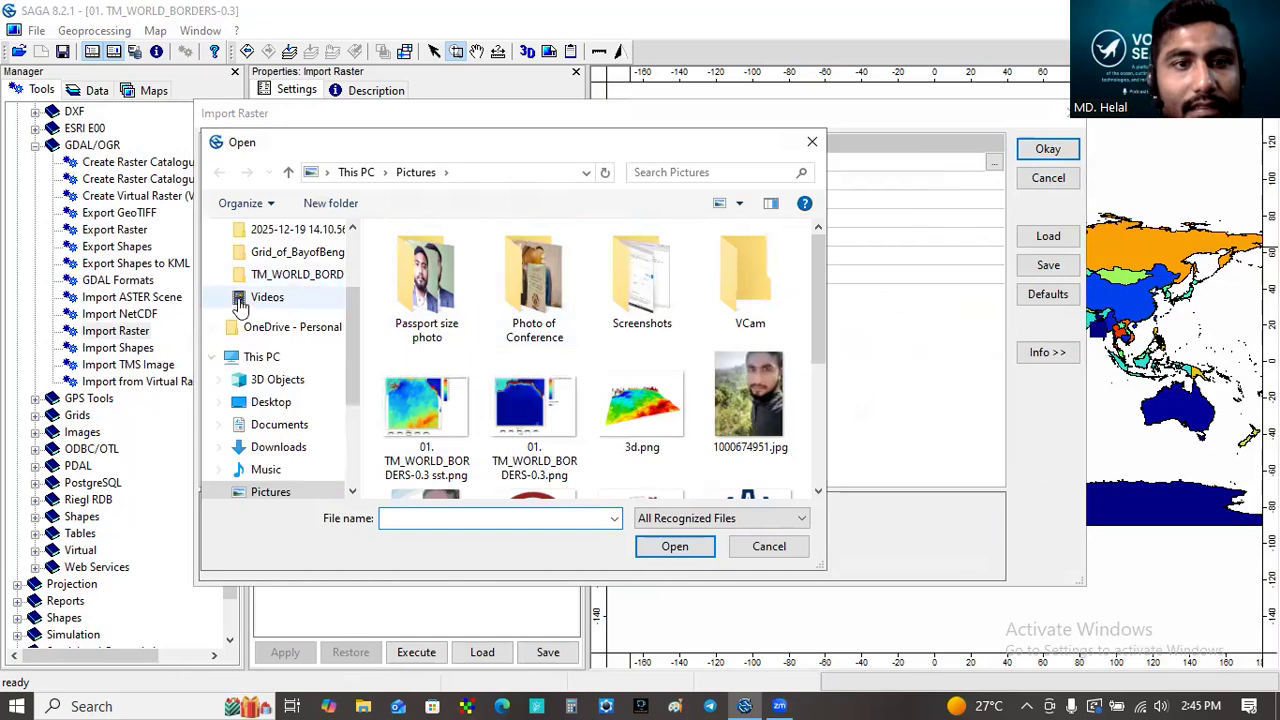
scroll(320, 300, up, 2)
click(270, 268)
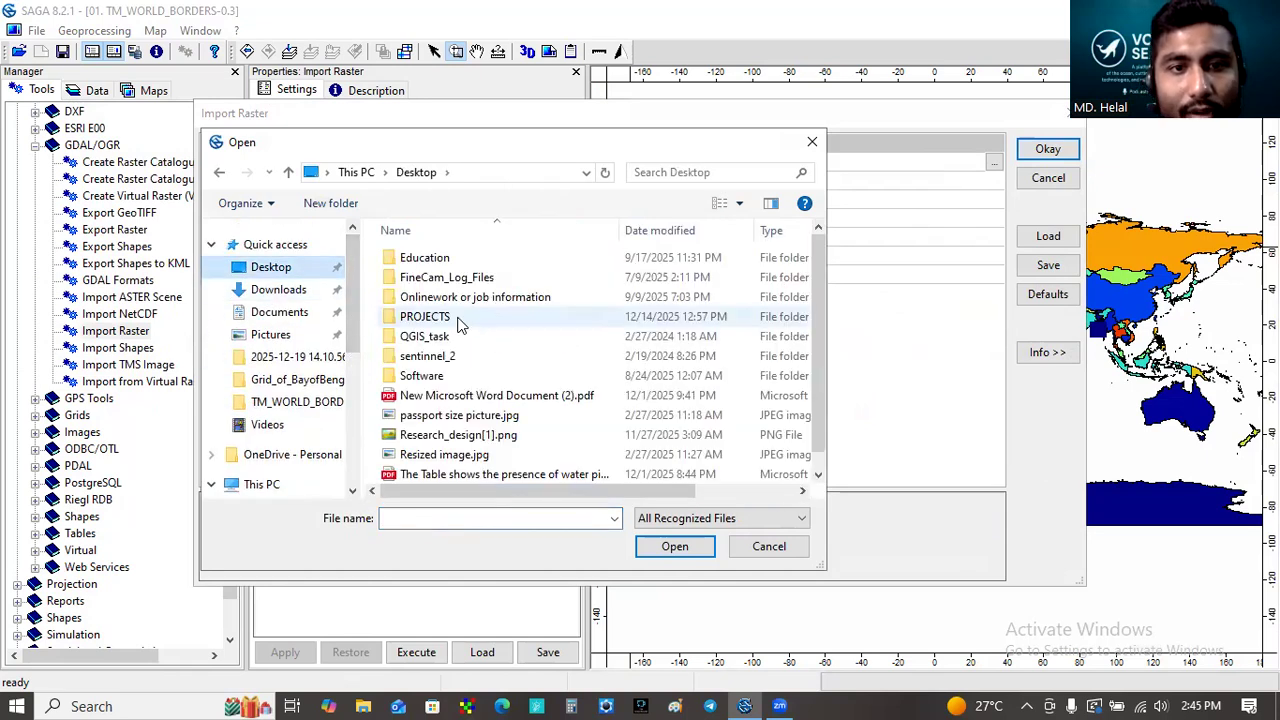
click(460, 320)
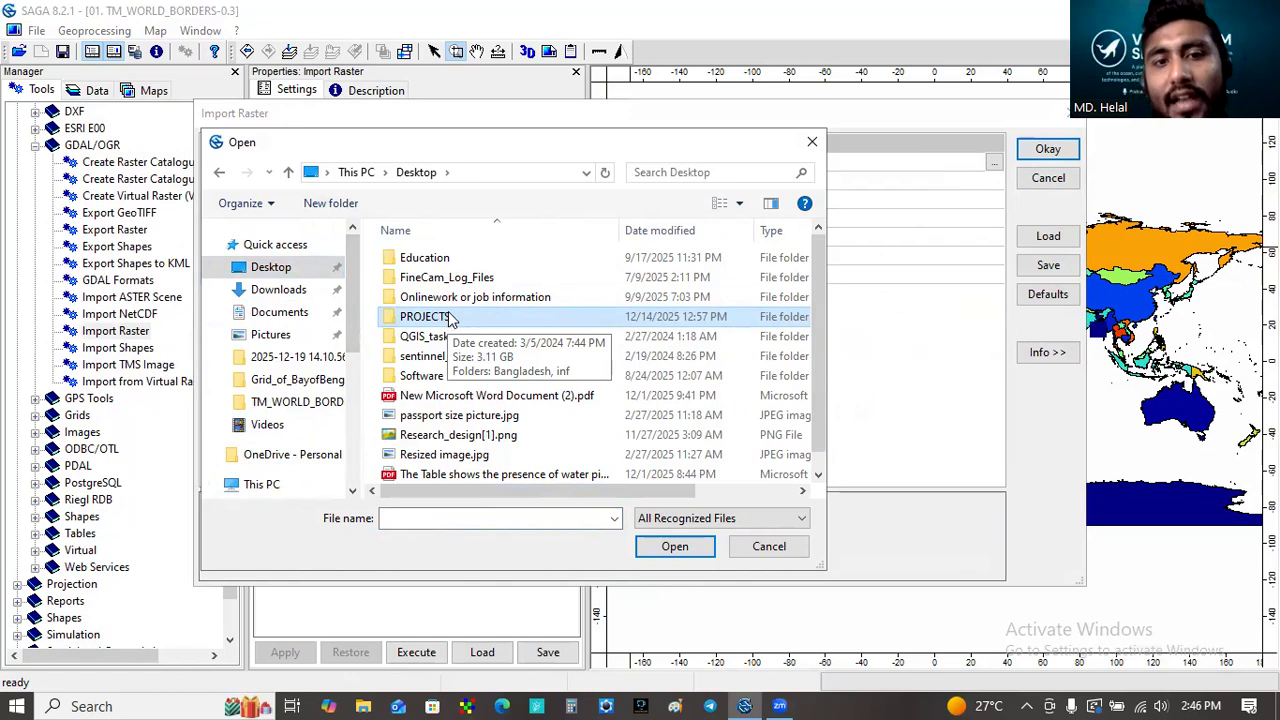
double_click(450, 318)
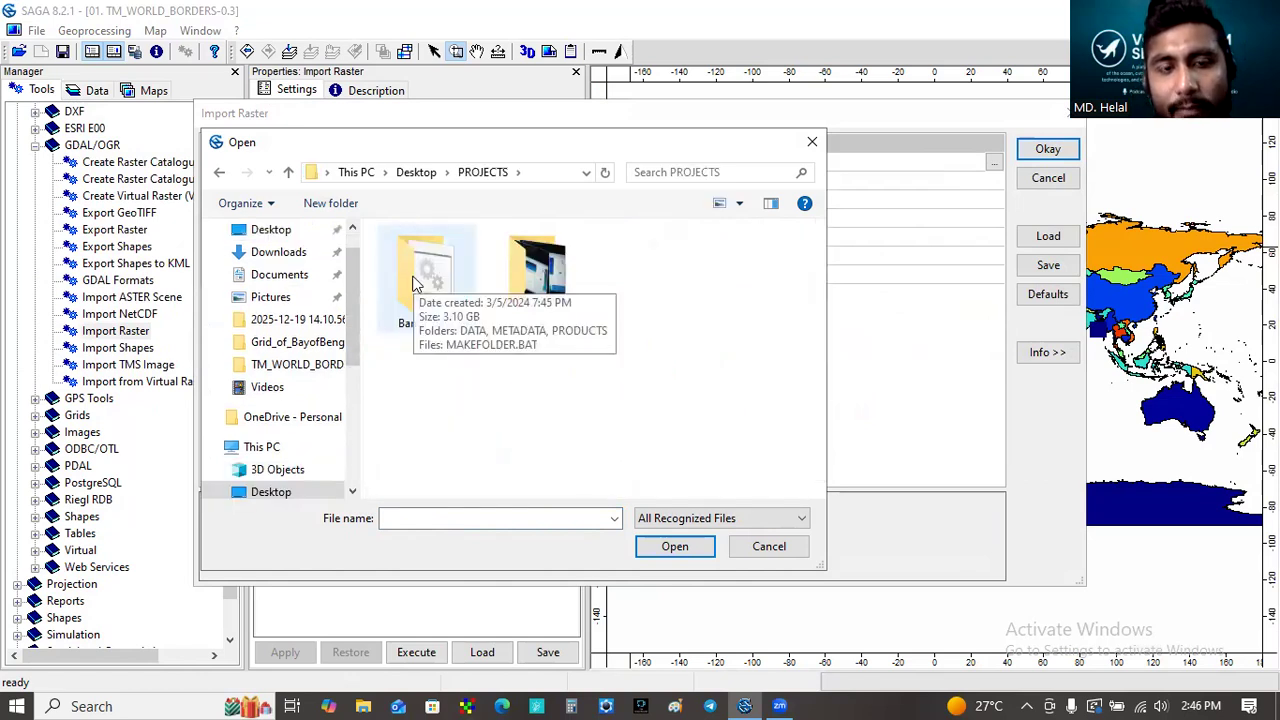
double_click(414, 283)
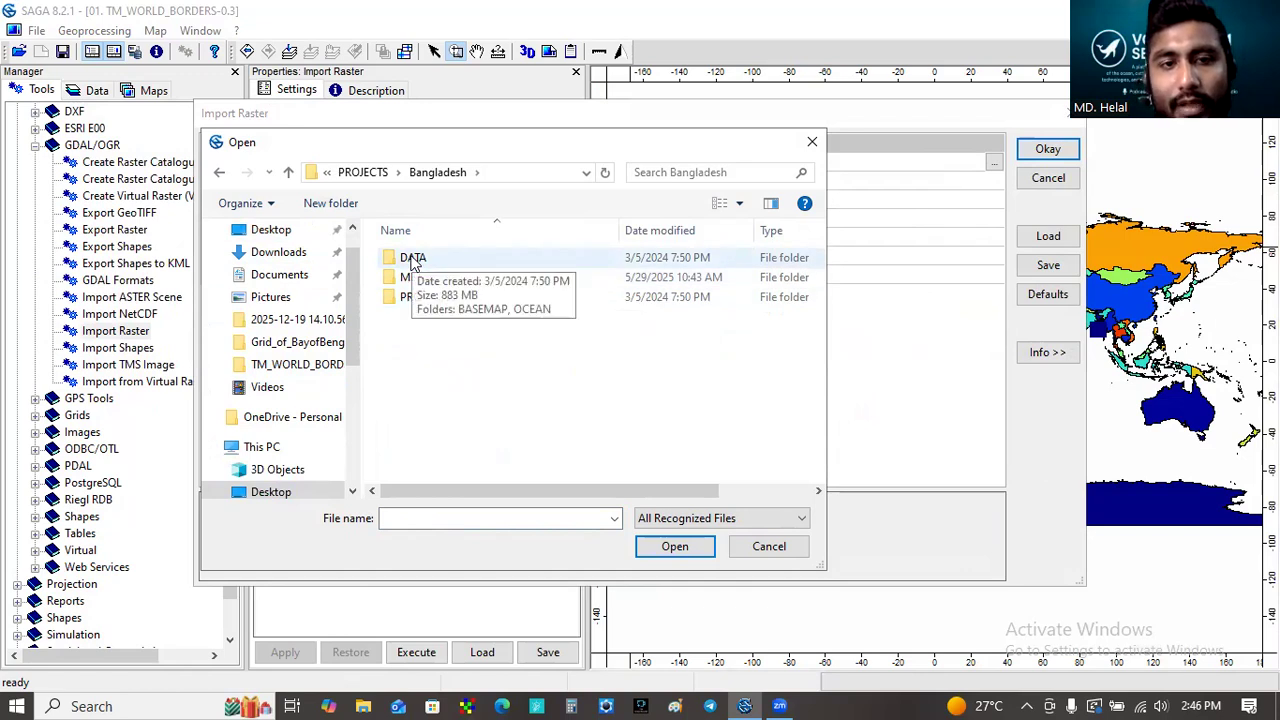
click(412, 264)
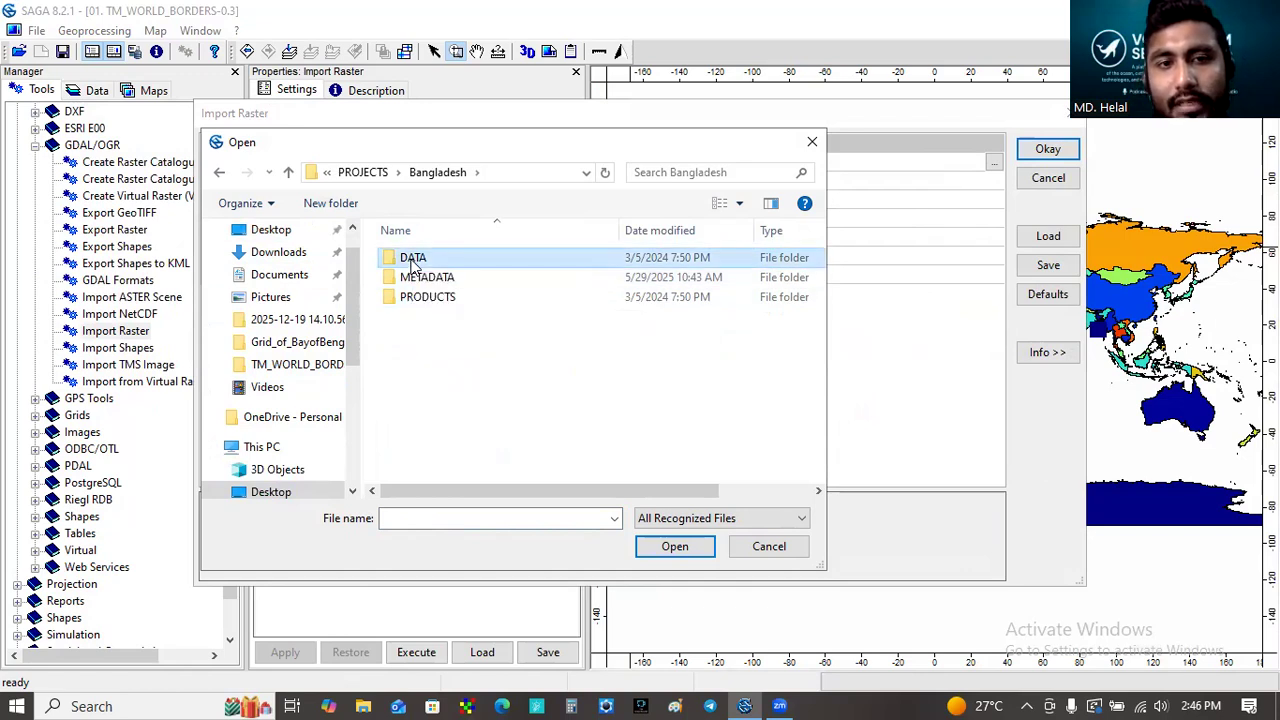
double_click(412, 262)
double_click(412, 277)
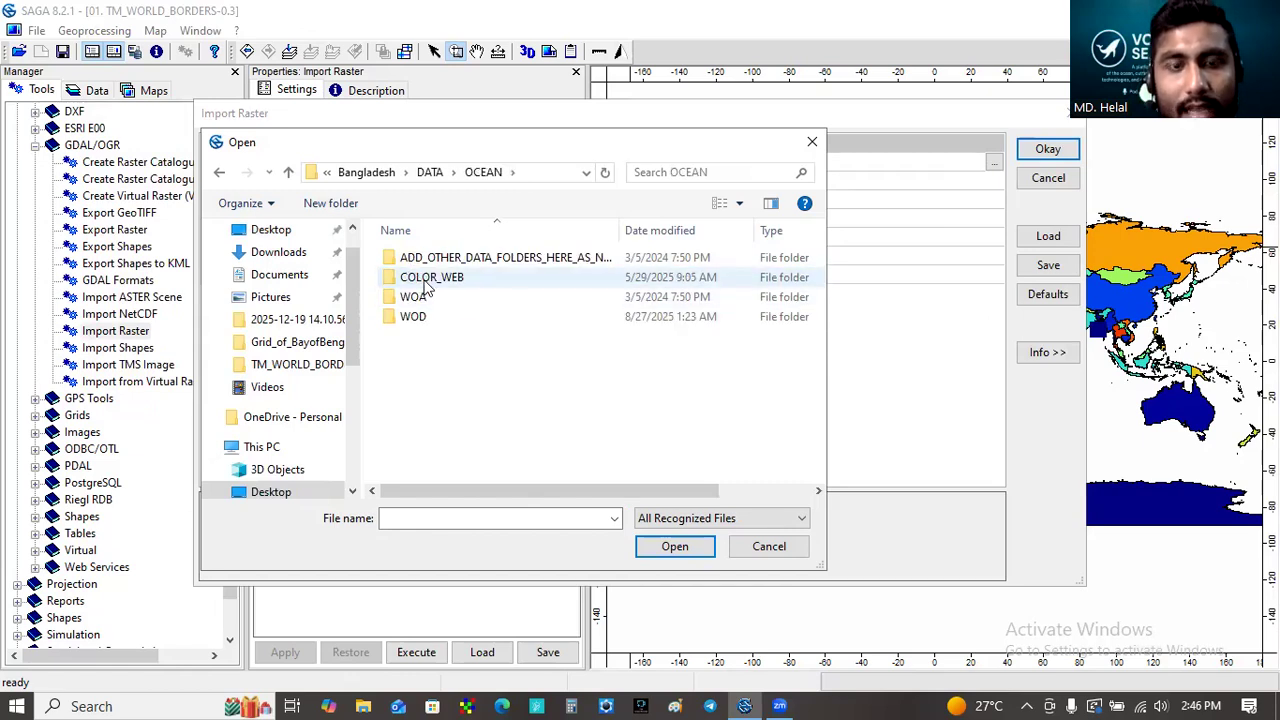
double_click(420, 285)
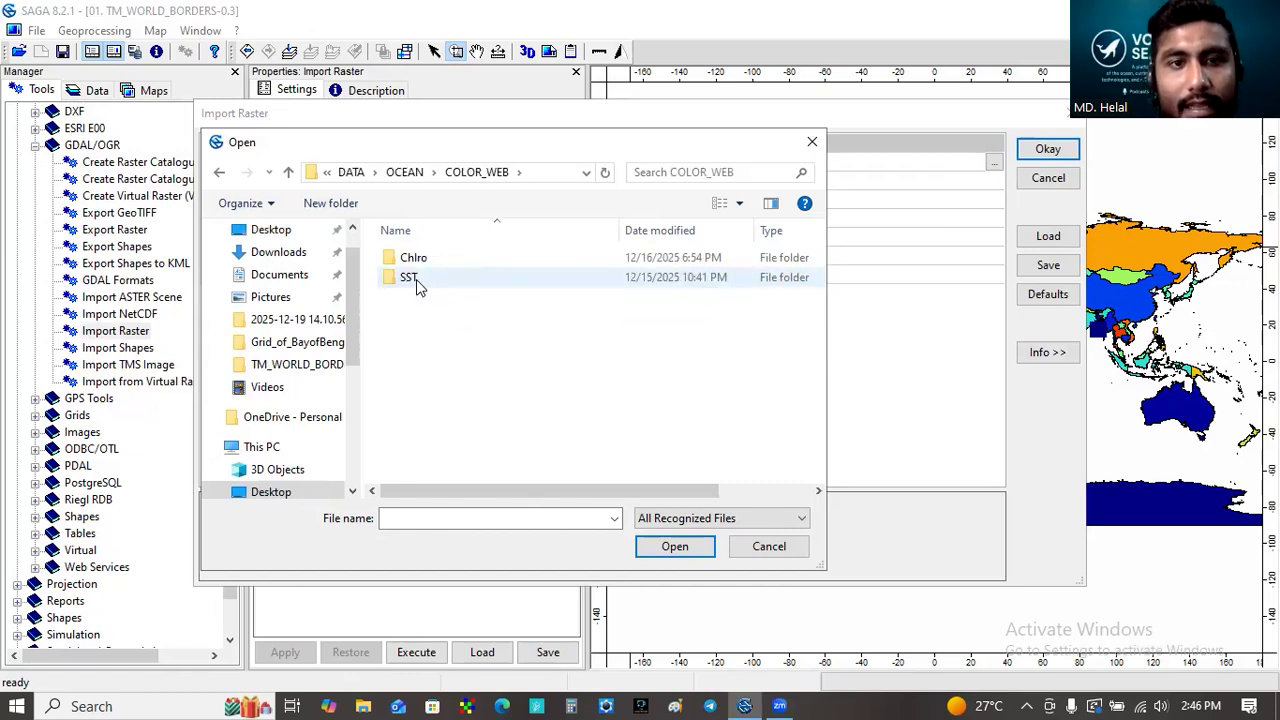
double_click(416, 279)
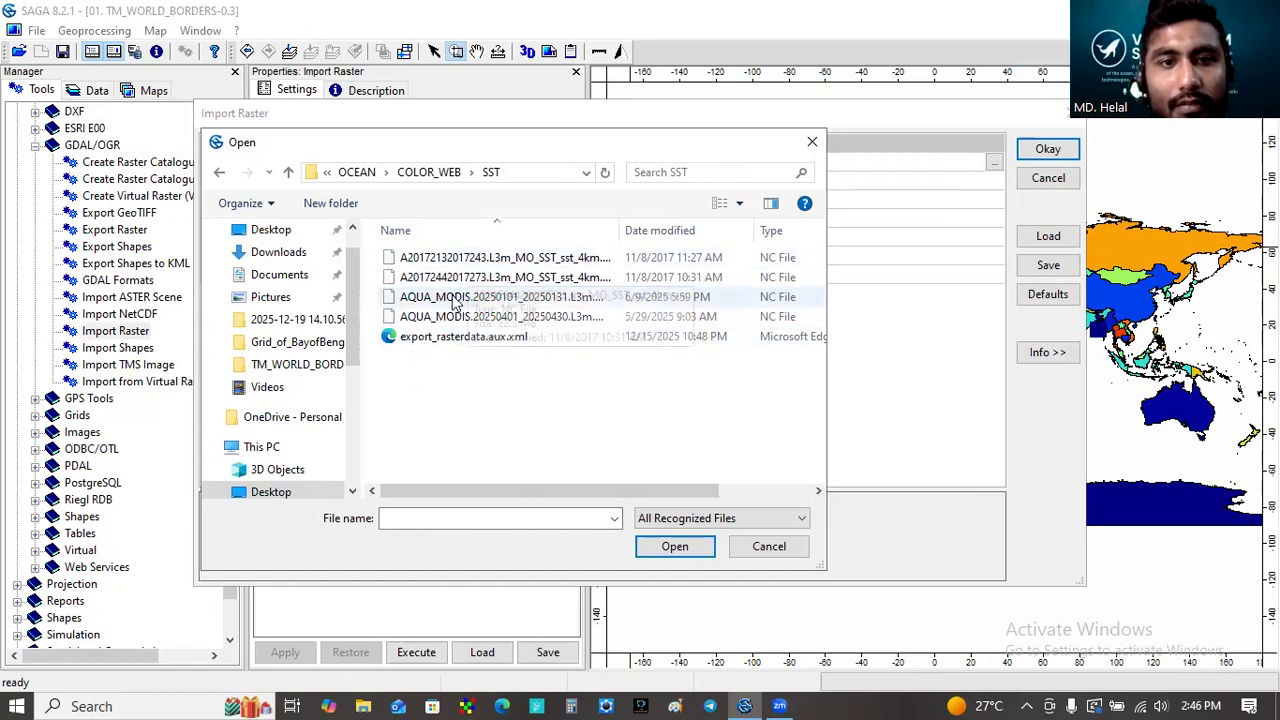
click(441, 316)
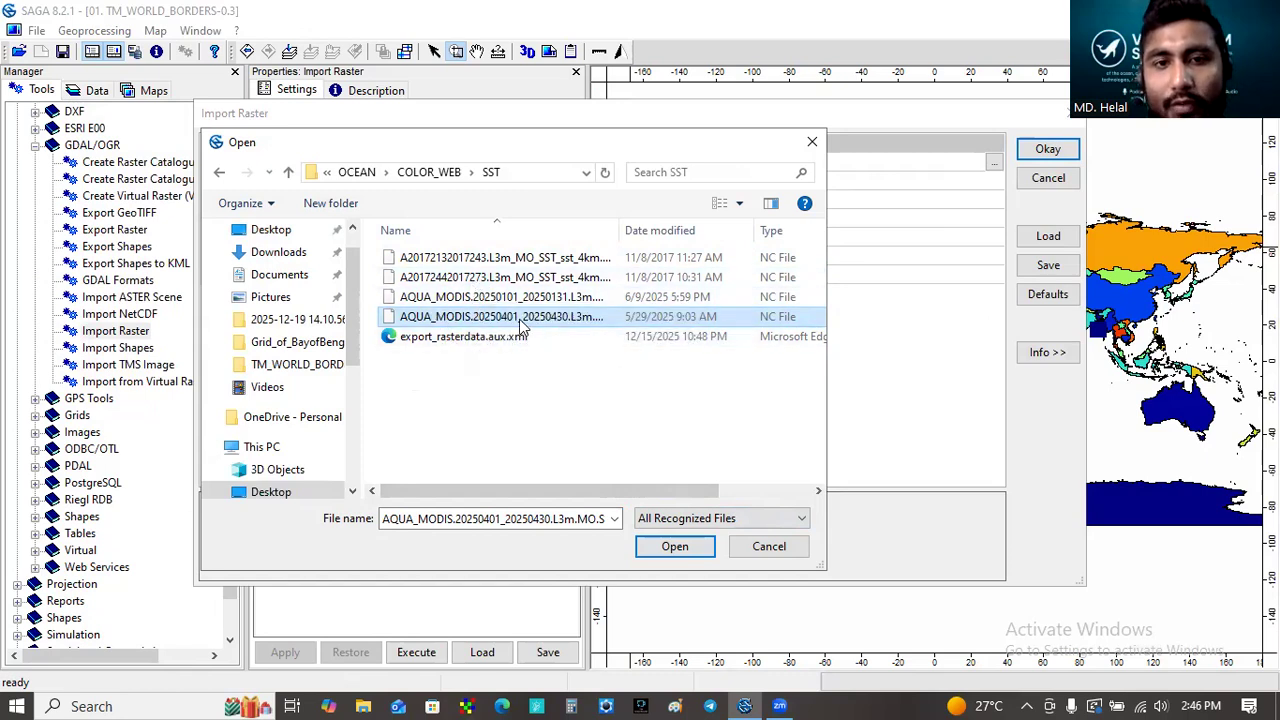
click(666, 548)
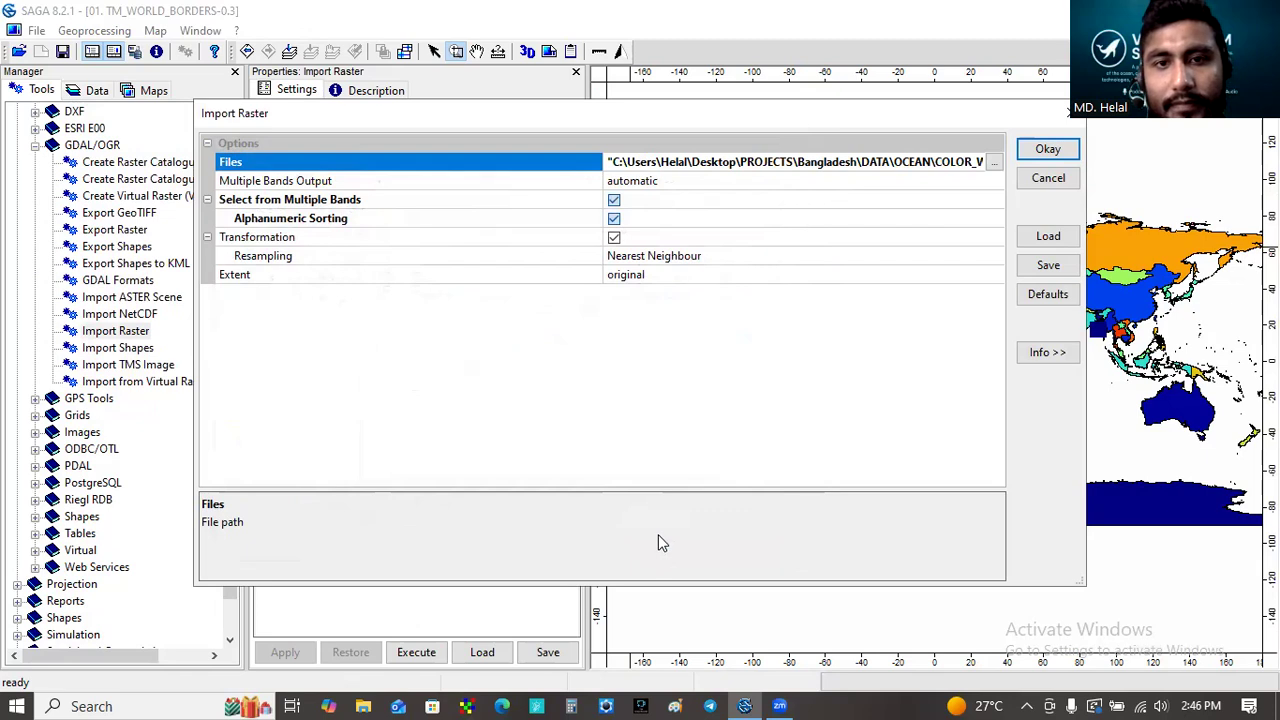
- Run the import keeping only the sst subdataset, unchecking palette and qual_sst
click(1050, 152)
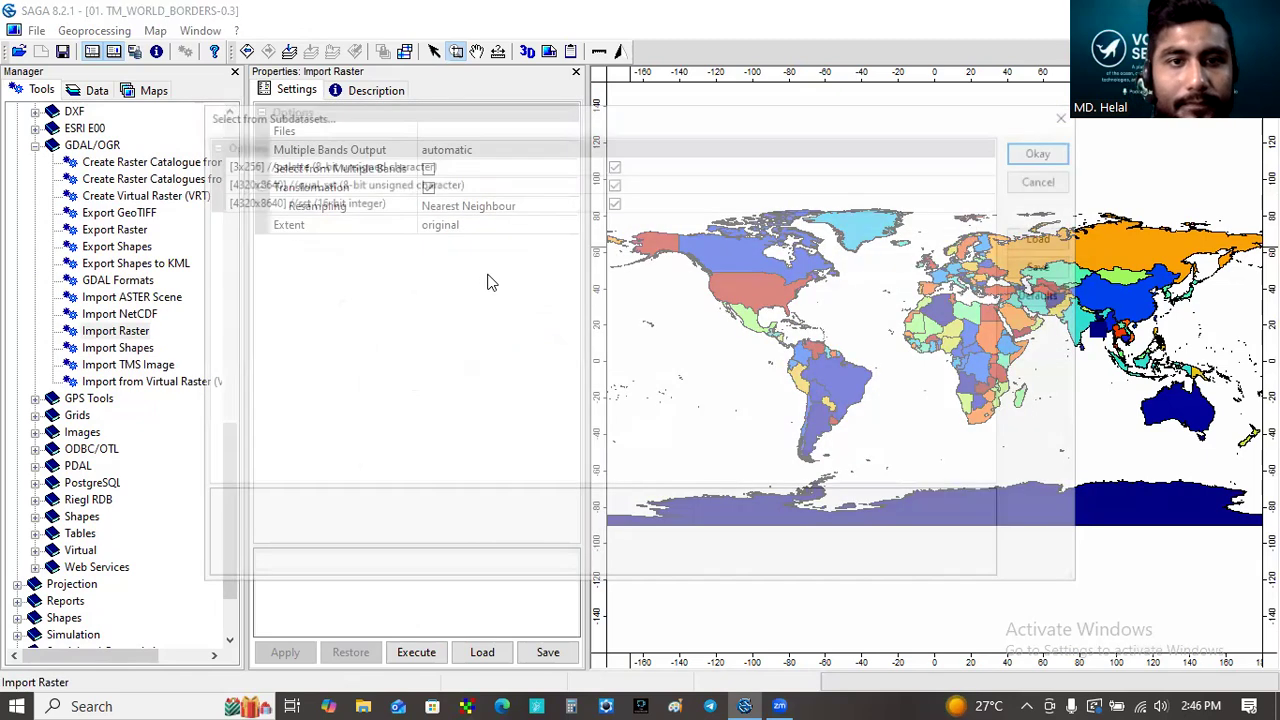
click(614, 181)
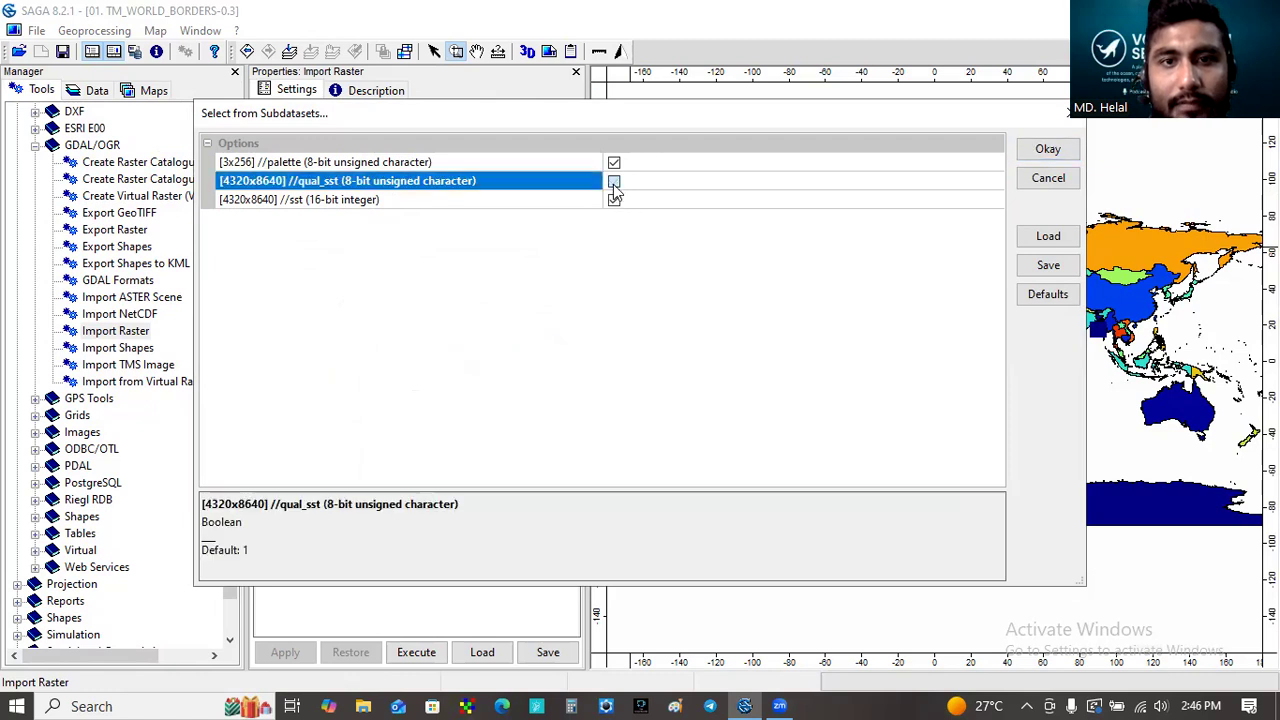
click(614, 162)
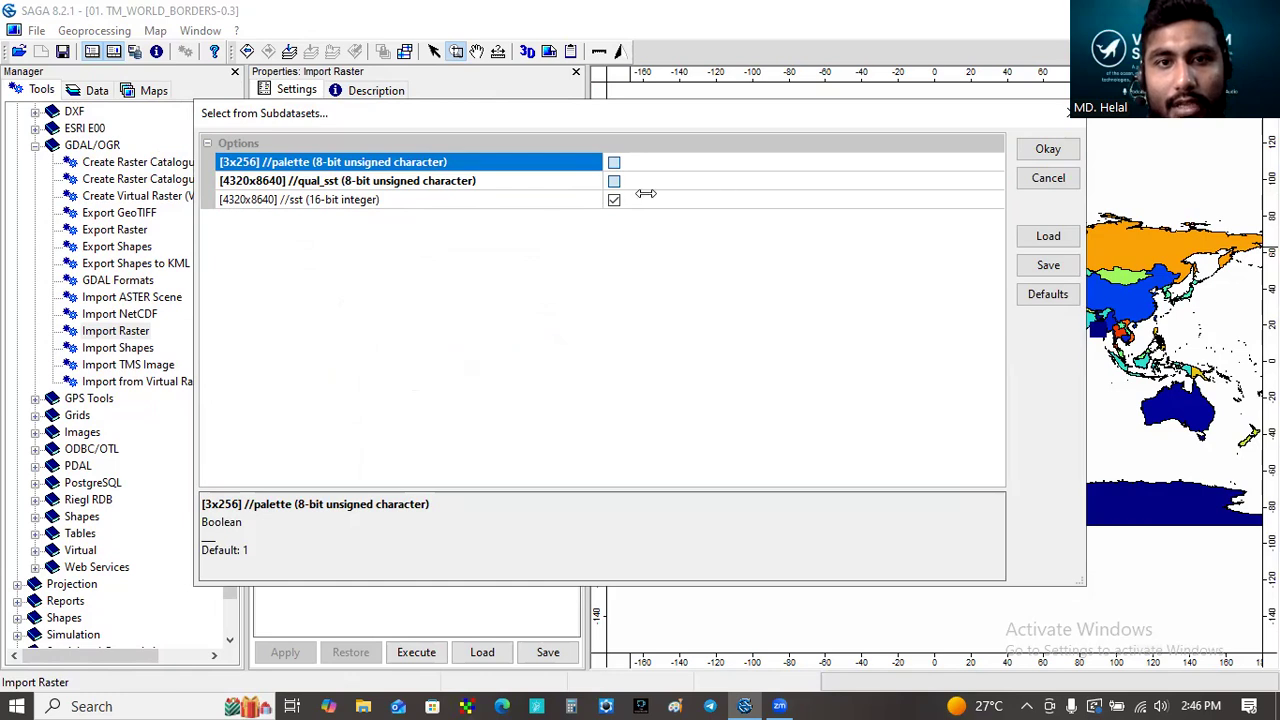
click(1070, 155)
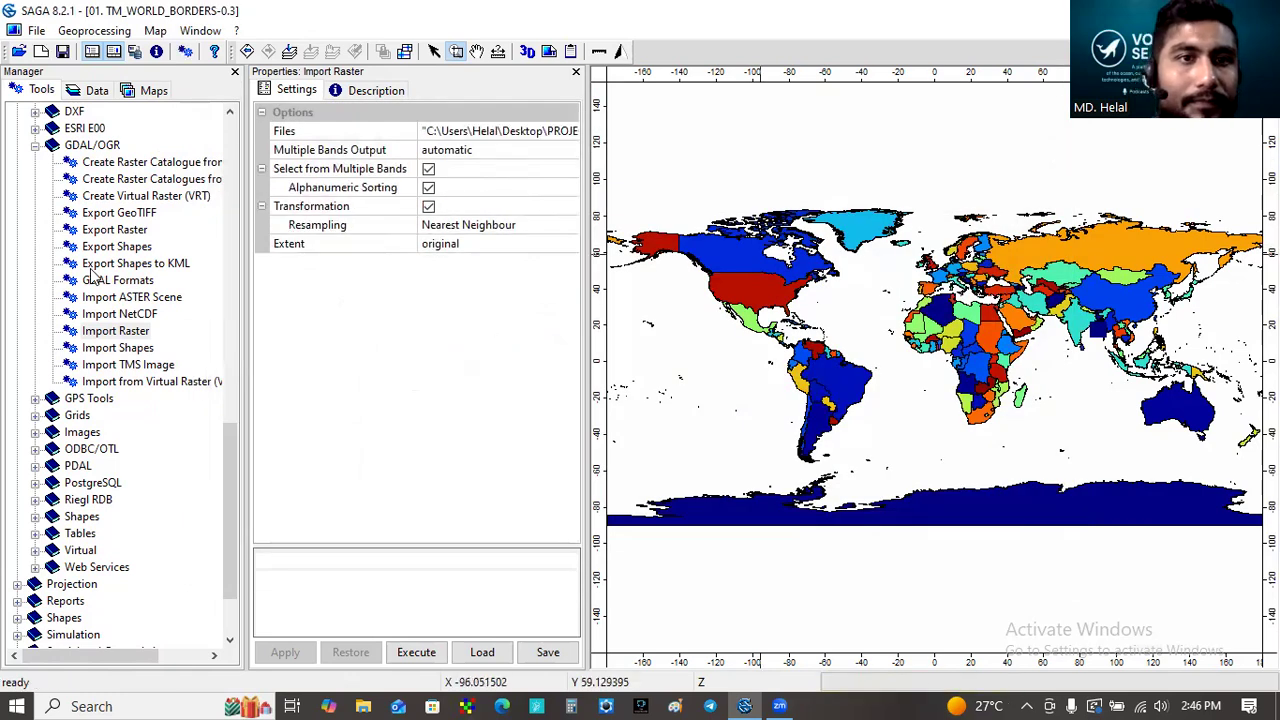
- Add the imported sst grid to the TM_WORLD_BORDERS-0.3 map
click(97, 91)
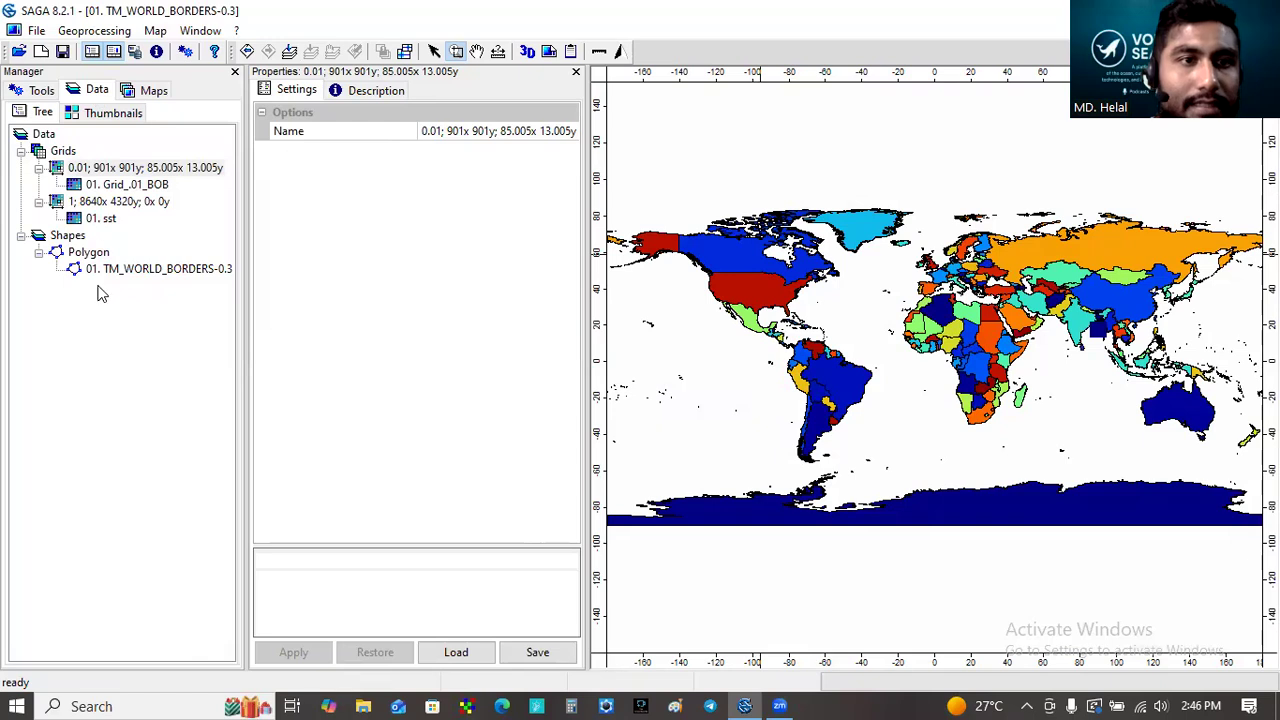
click(106, 219)
right_click(104, 220)
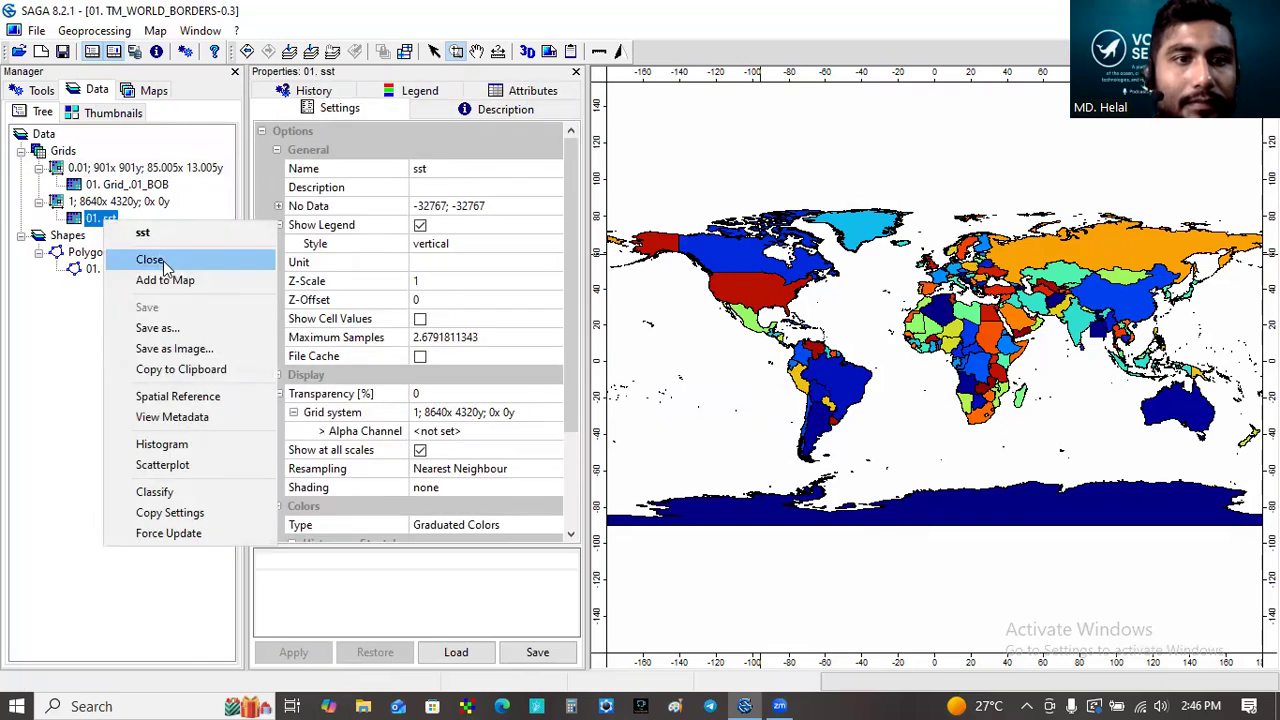
click(165, 281)
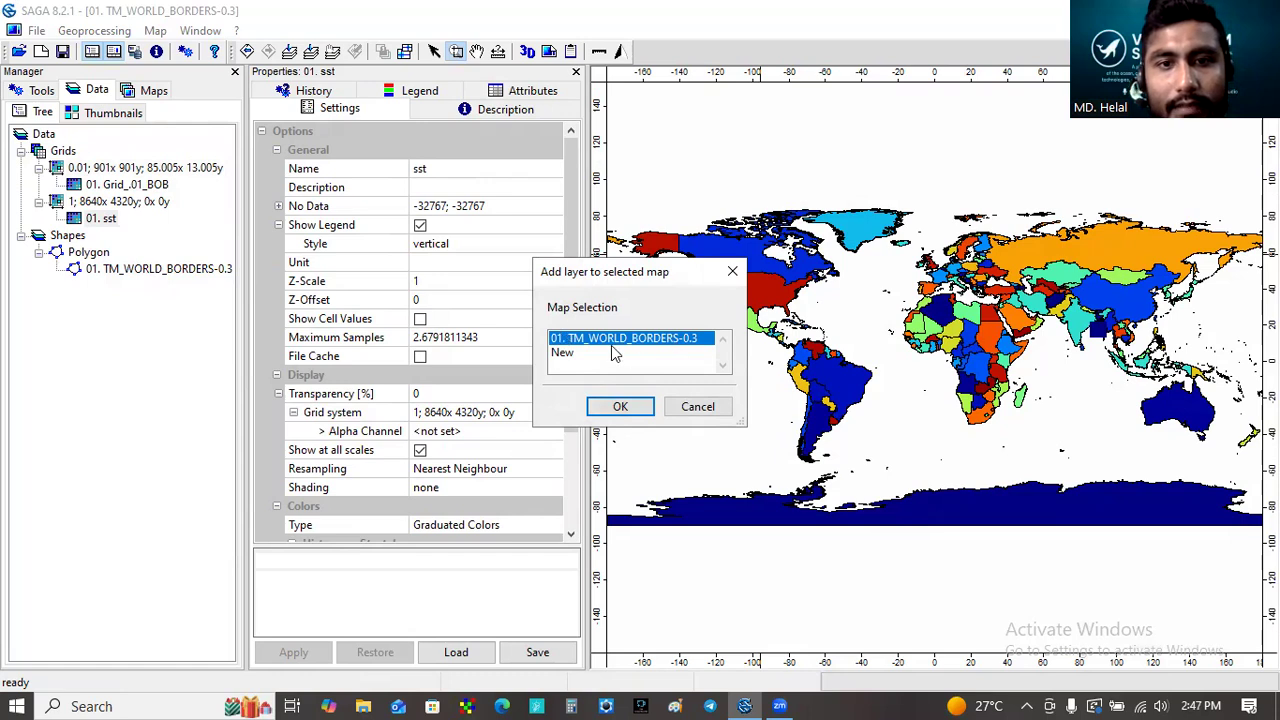
click(620, 407)
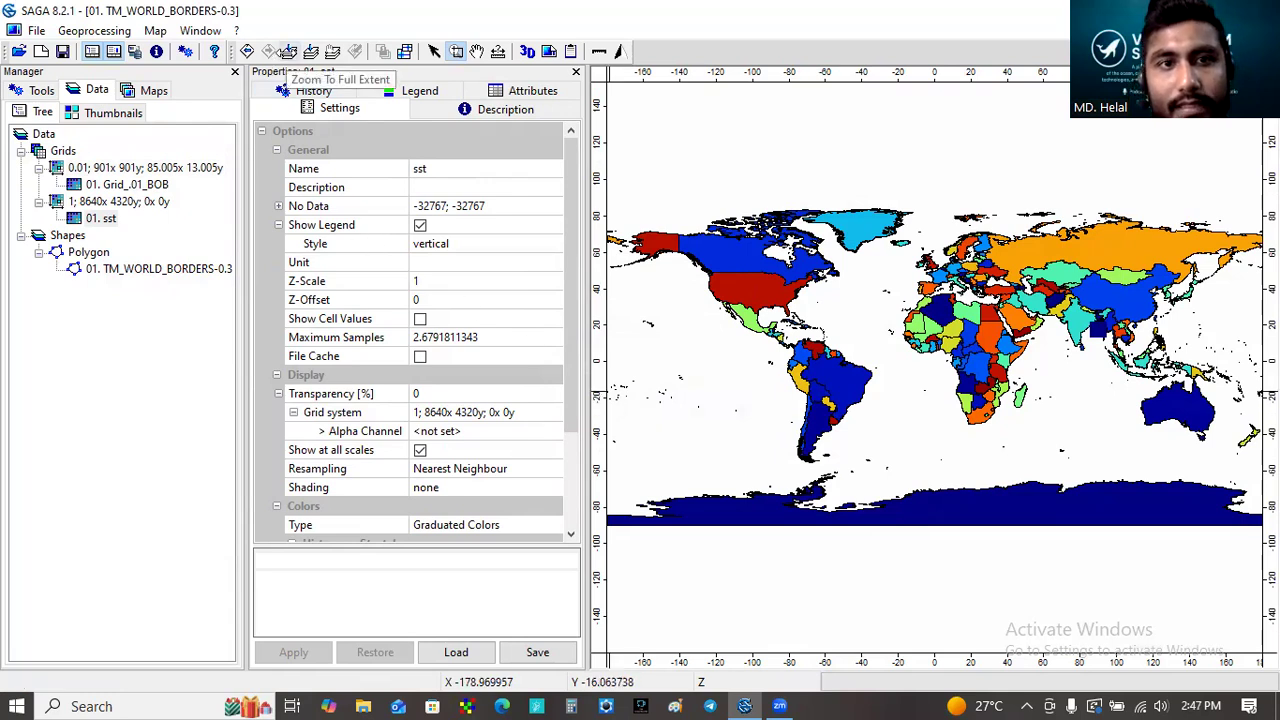
- Zoom the map to the sst layer and view its legend
click(100, 218)
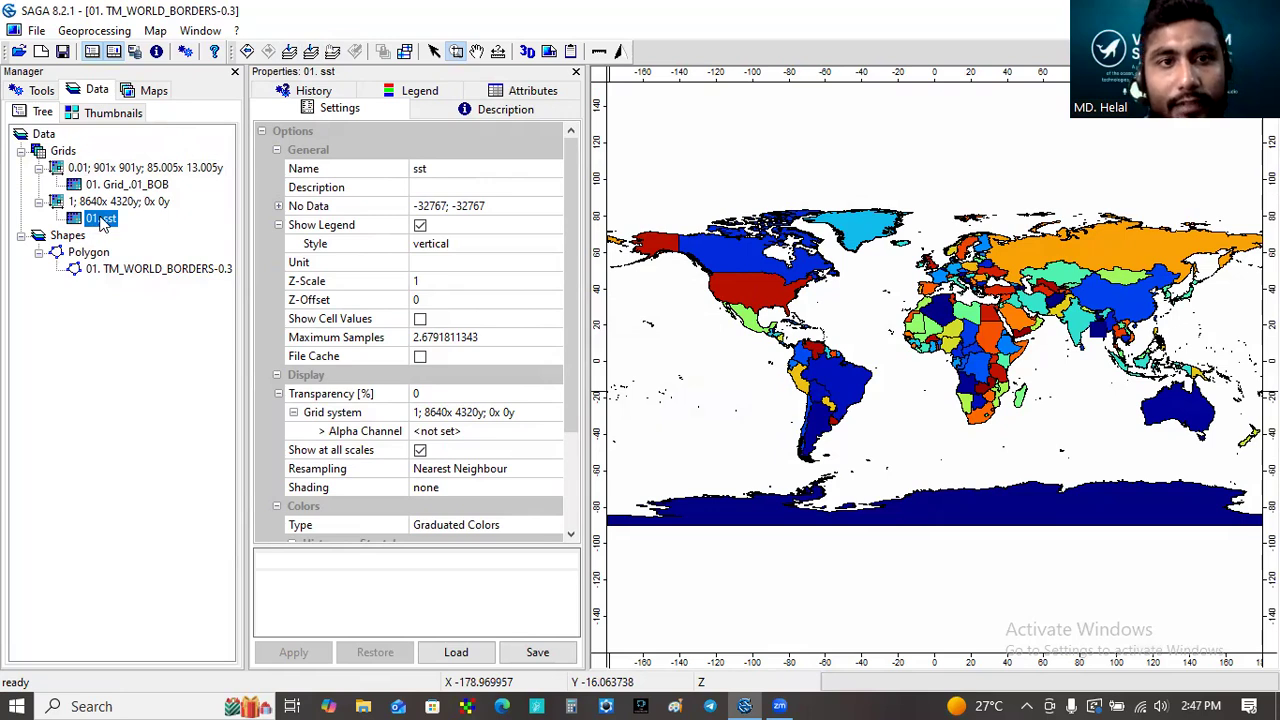
click(311, 56)
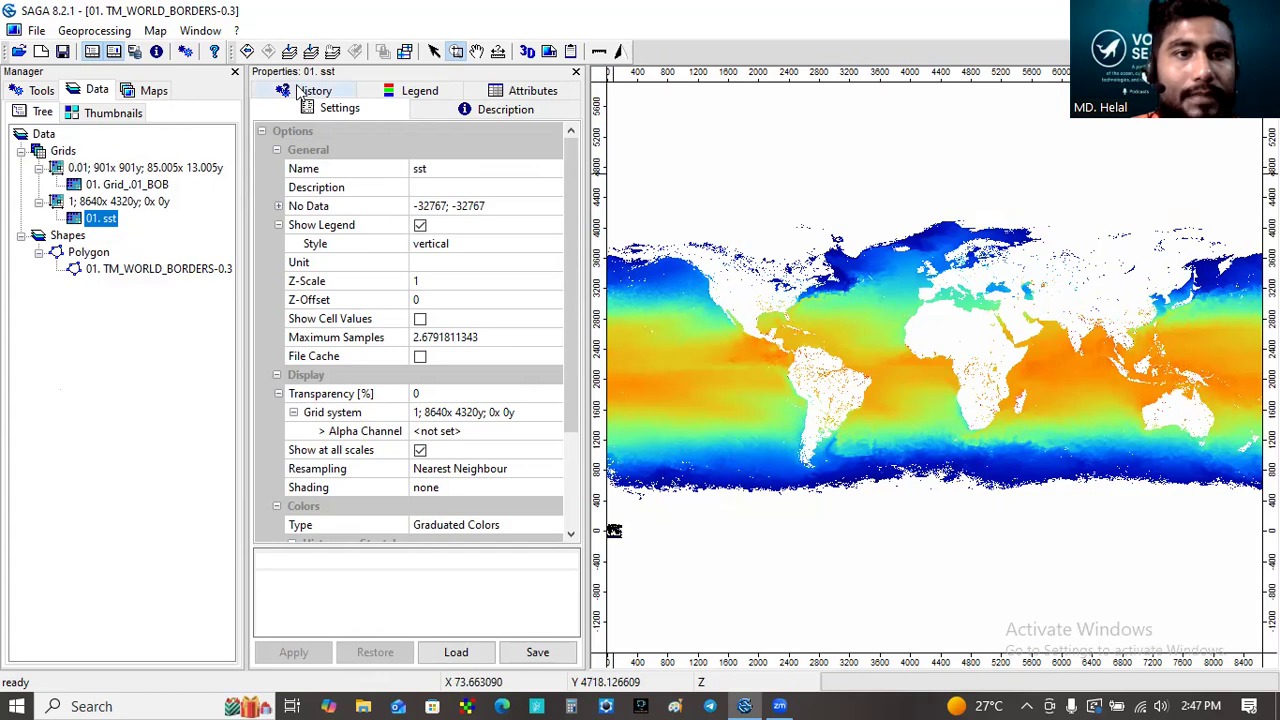
click(415, 92)
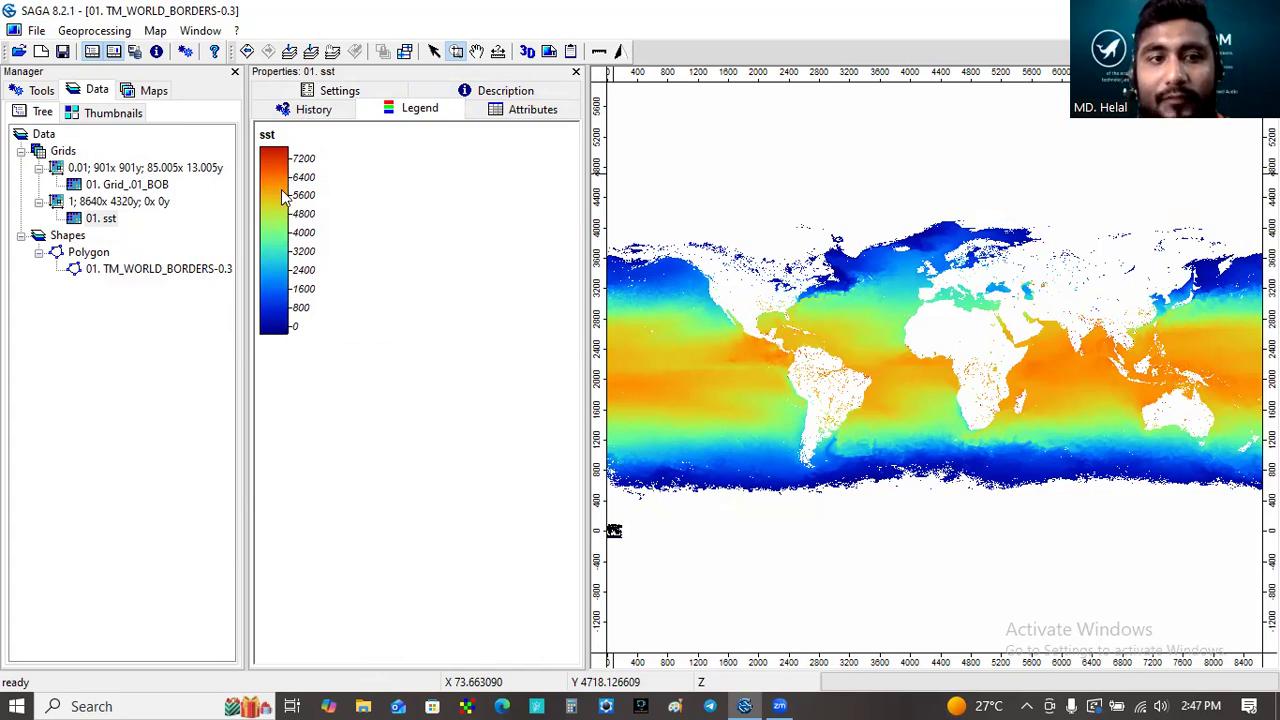
- Open the Grid Calculator tool from the Grid Calculus tool library
click(41, 90)
drag(230, 430, 227, 163)
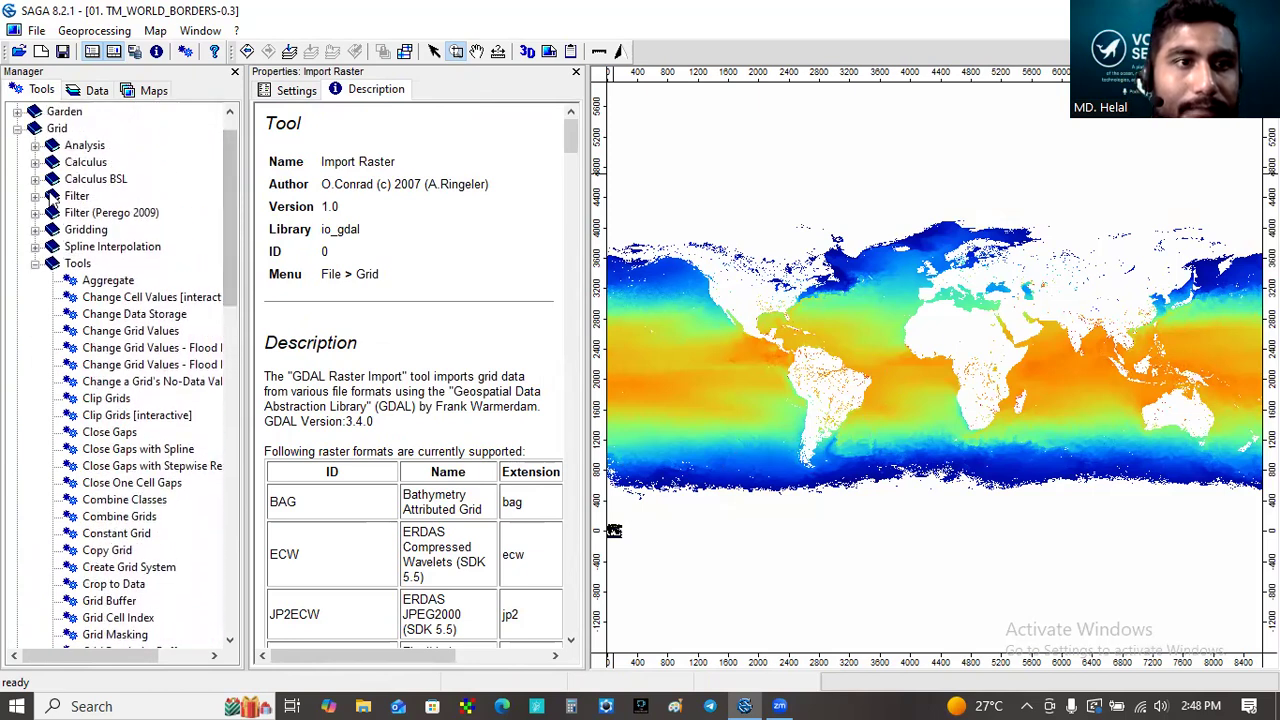
click(35, 162)
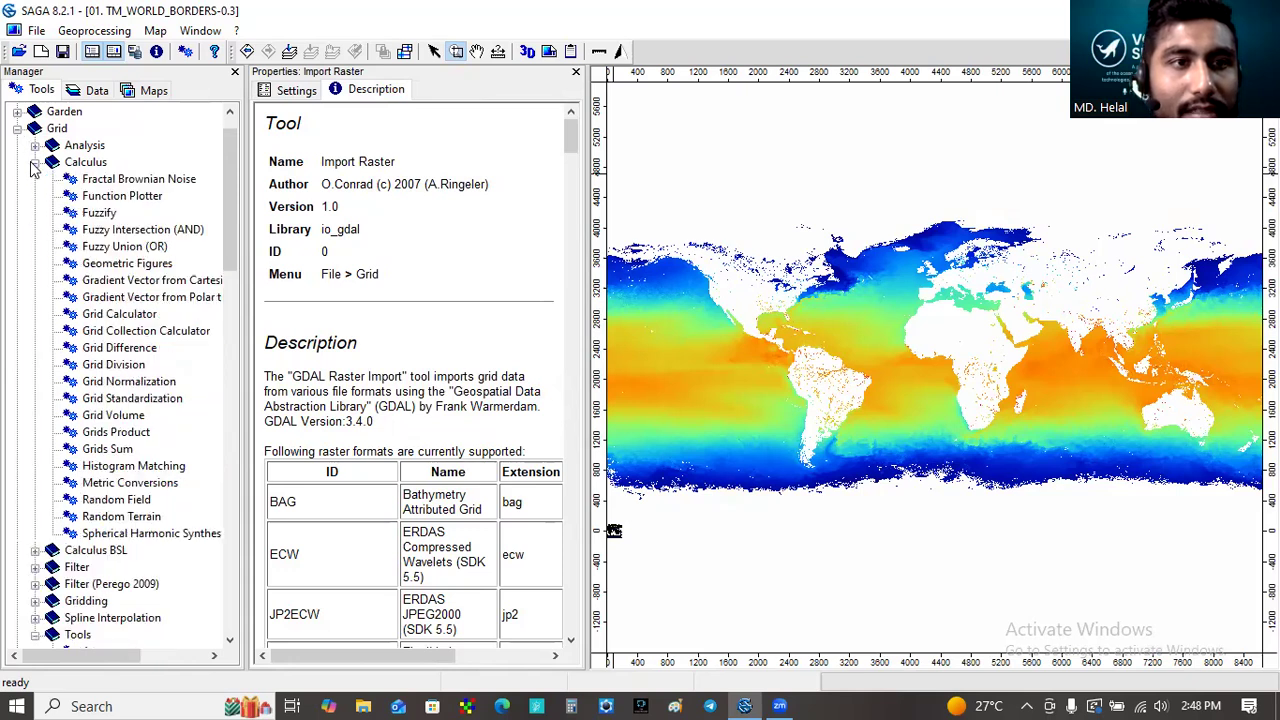
drag(225, 184, 223, 216)
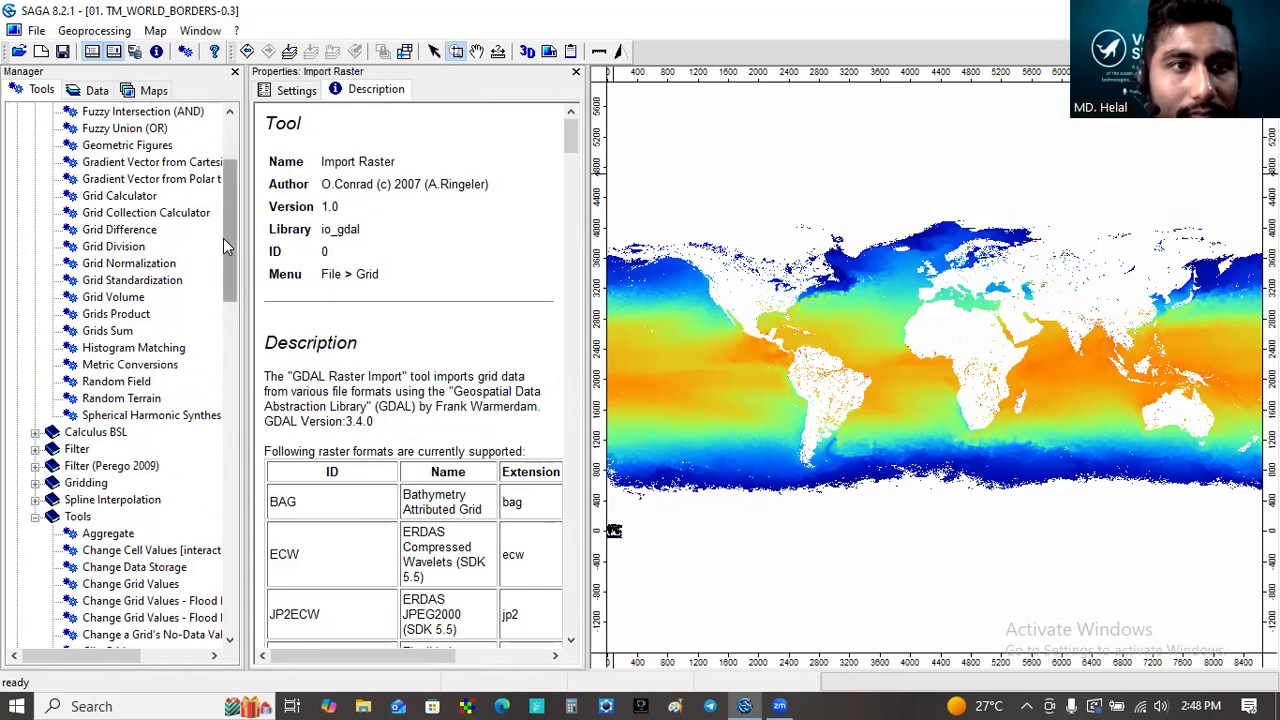
mouse_move(229, 266)
mouse_down()
mouse_move(231, 243)
mouse_move(236, 262)
mouse_up()
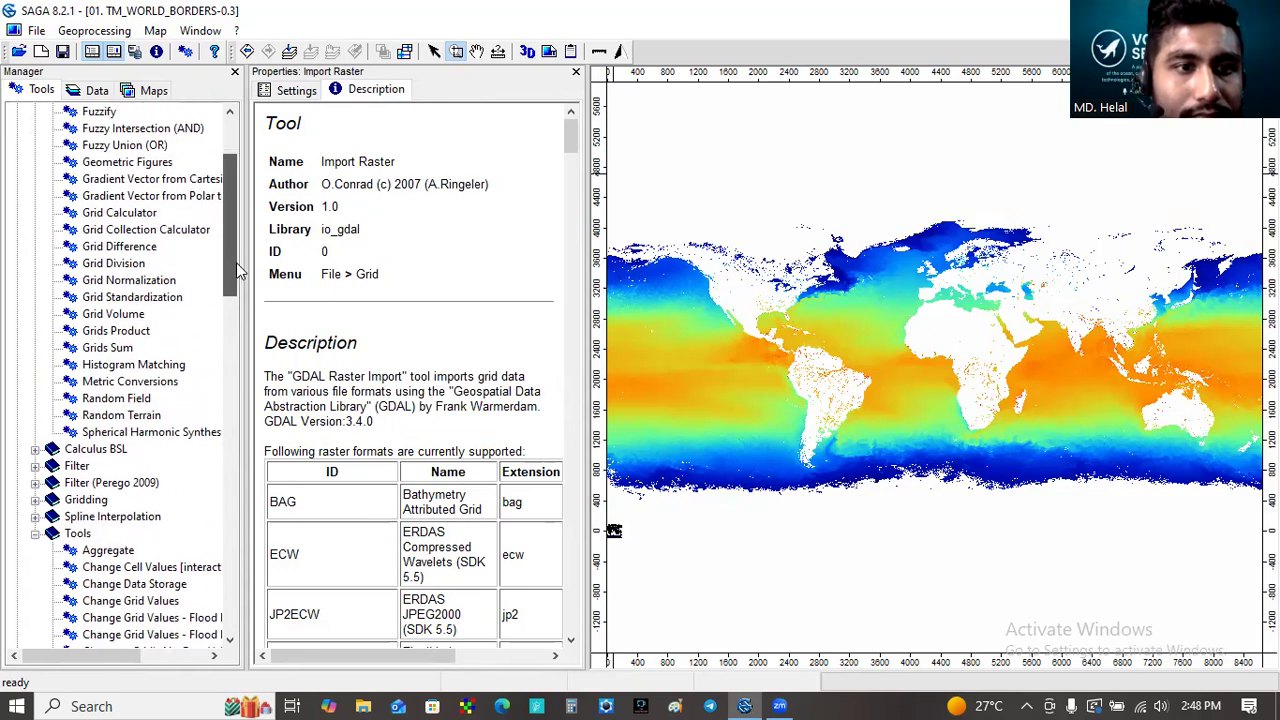
drag(236, 262, 238, 274)
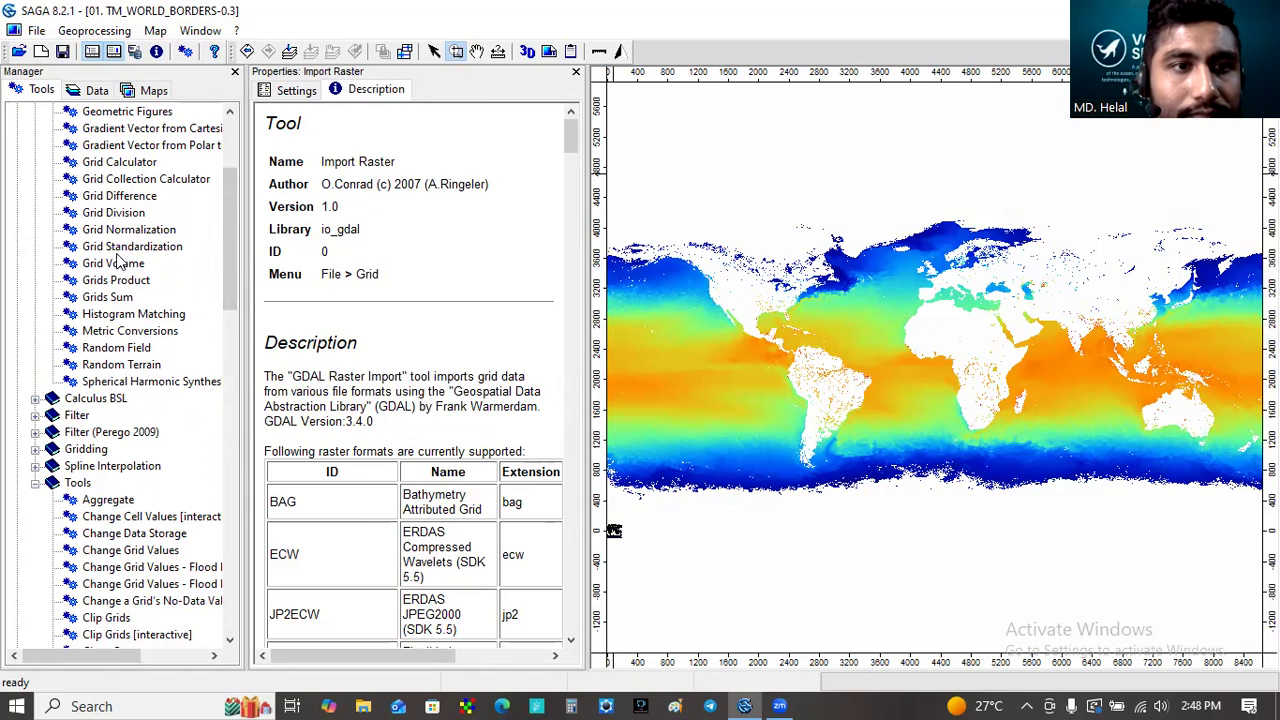
click(130, 163)
double_click(135, 163)
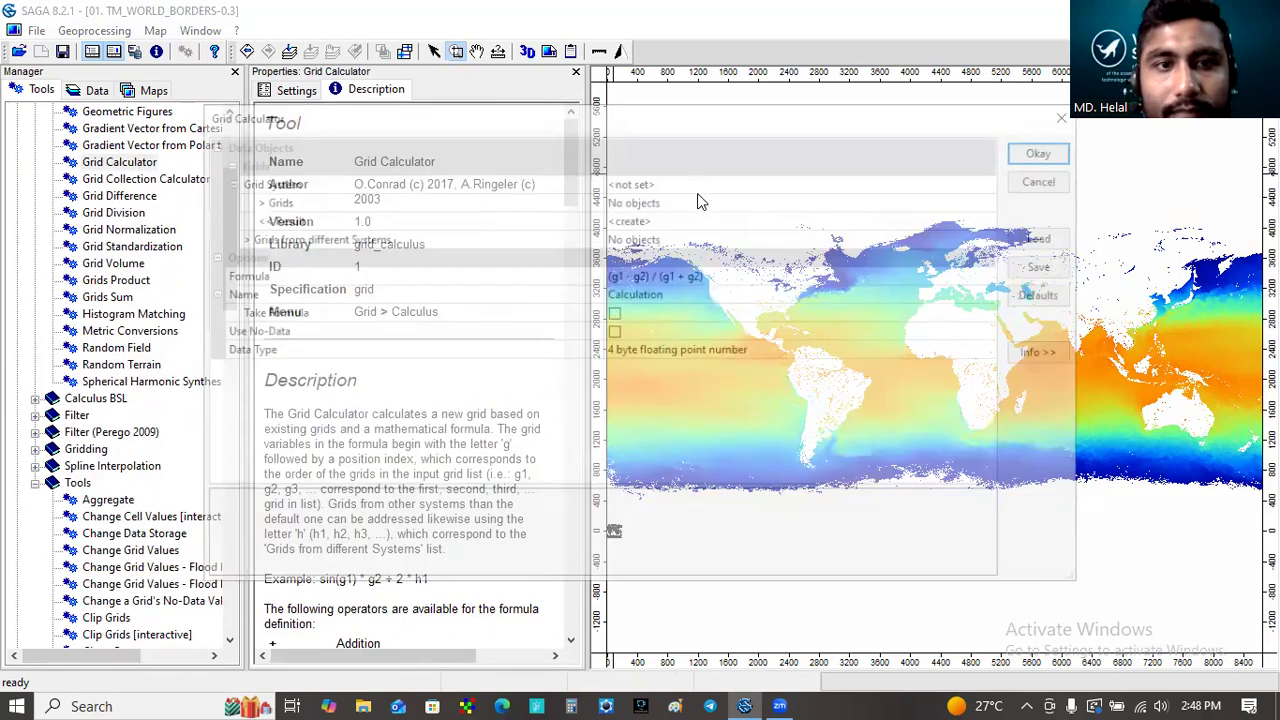
- Set the grid system to 1; 8640x 4320y and add the sst grid as the calculator's input grid
click(699, 182)
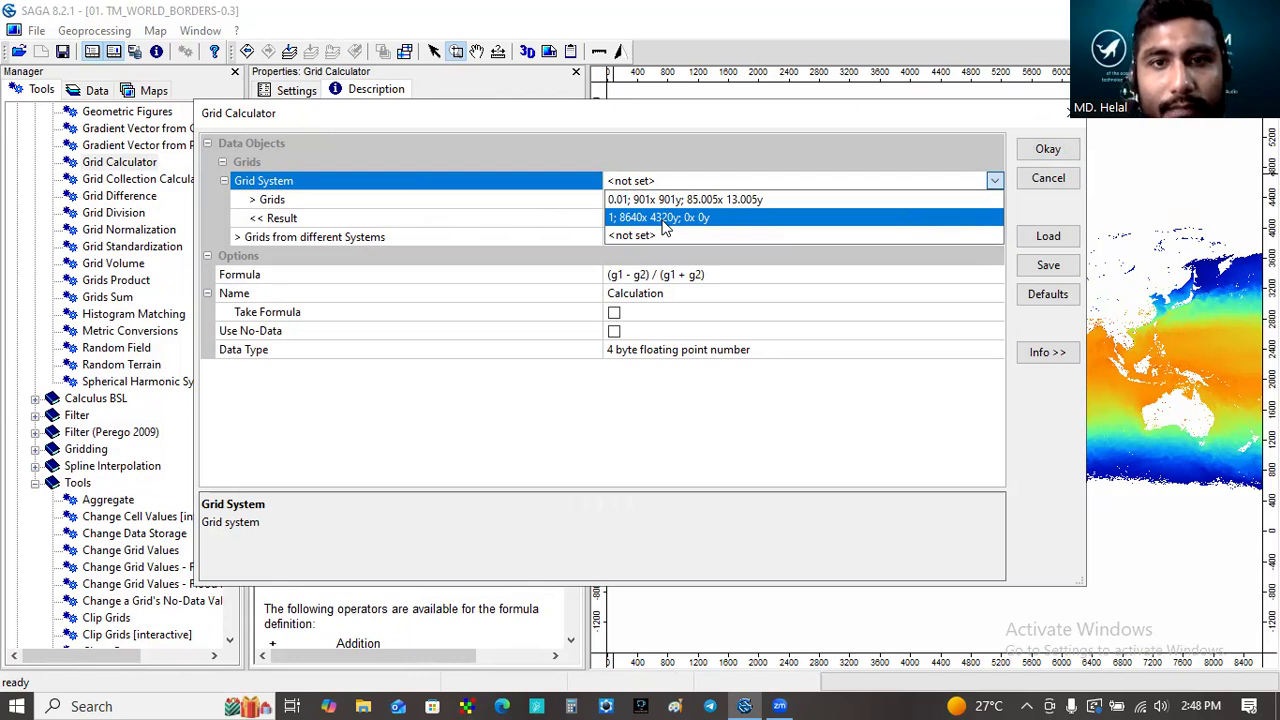
click(664, 228)
click(676, 202)
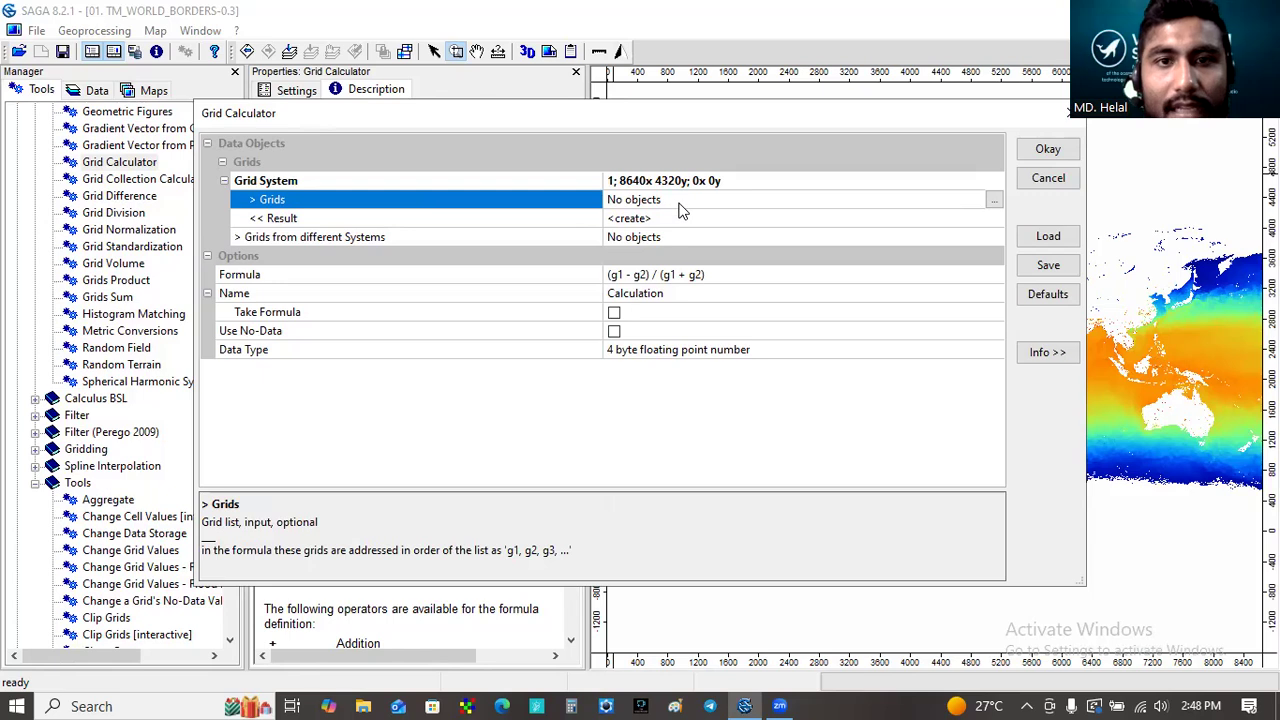
click(994, 200)
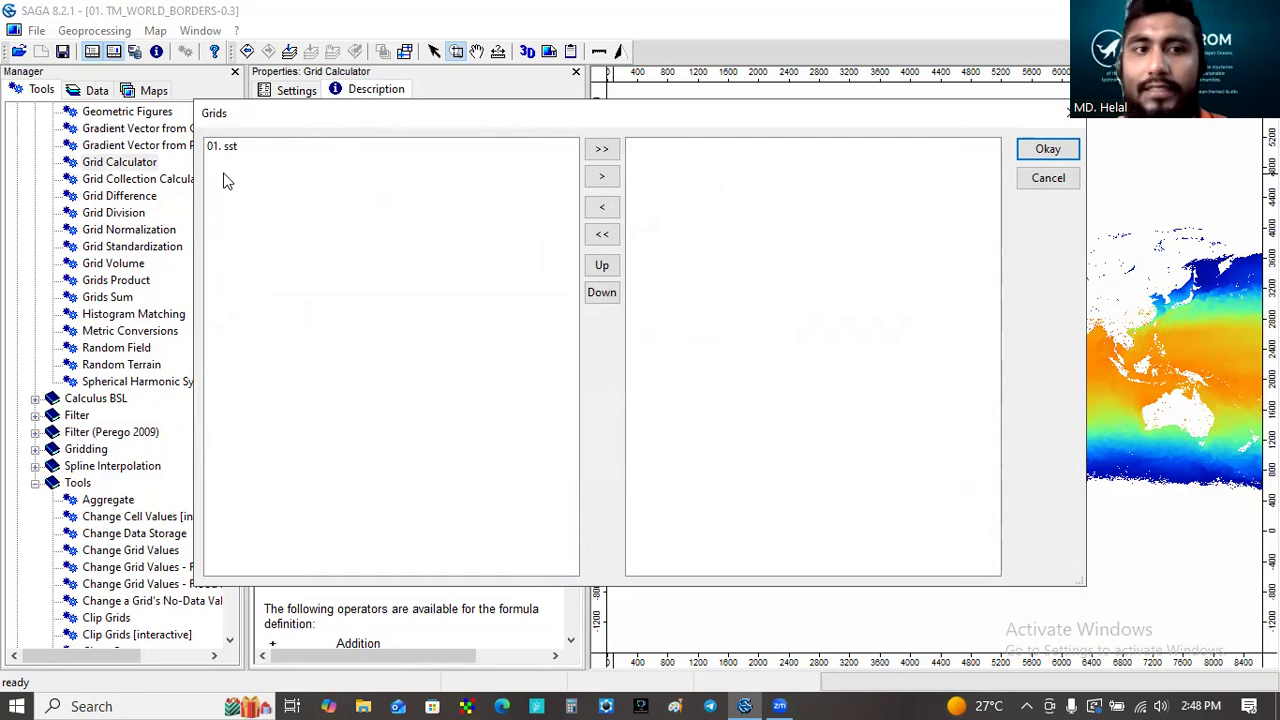
click(223, 150)
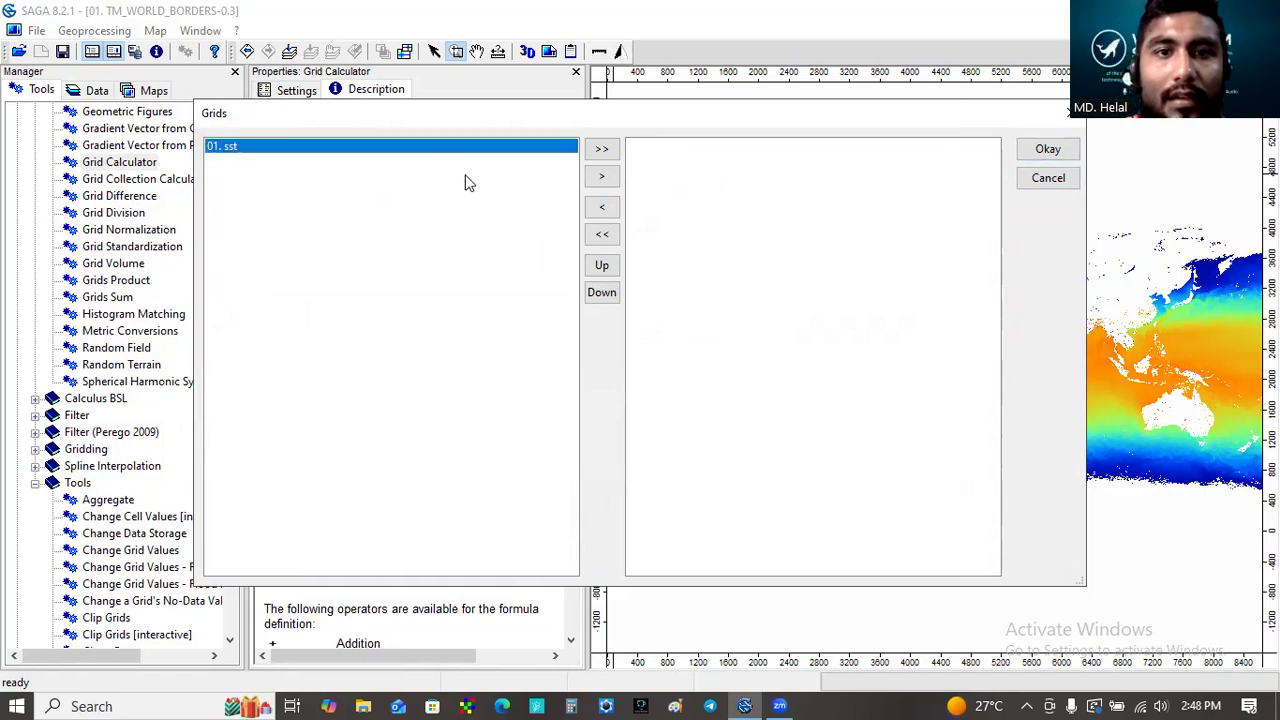
click(602, 177)
click(1040, 152)
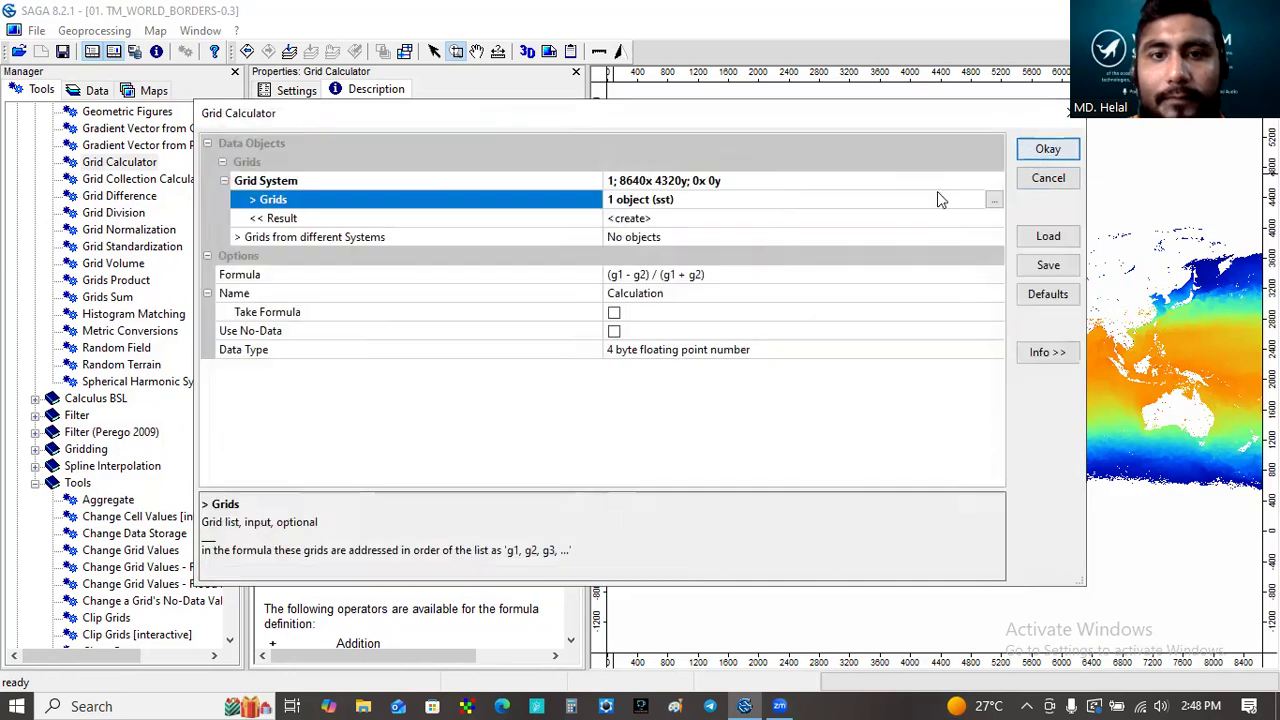
- Replace the default formula with (g1*.005)-2
click(710, 238)
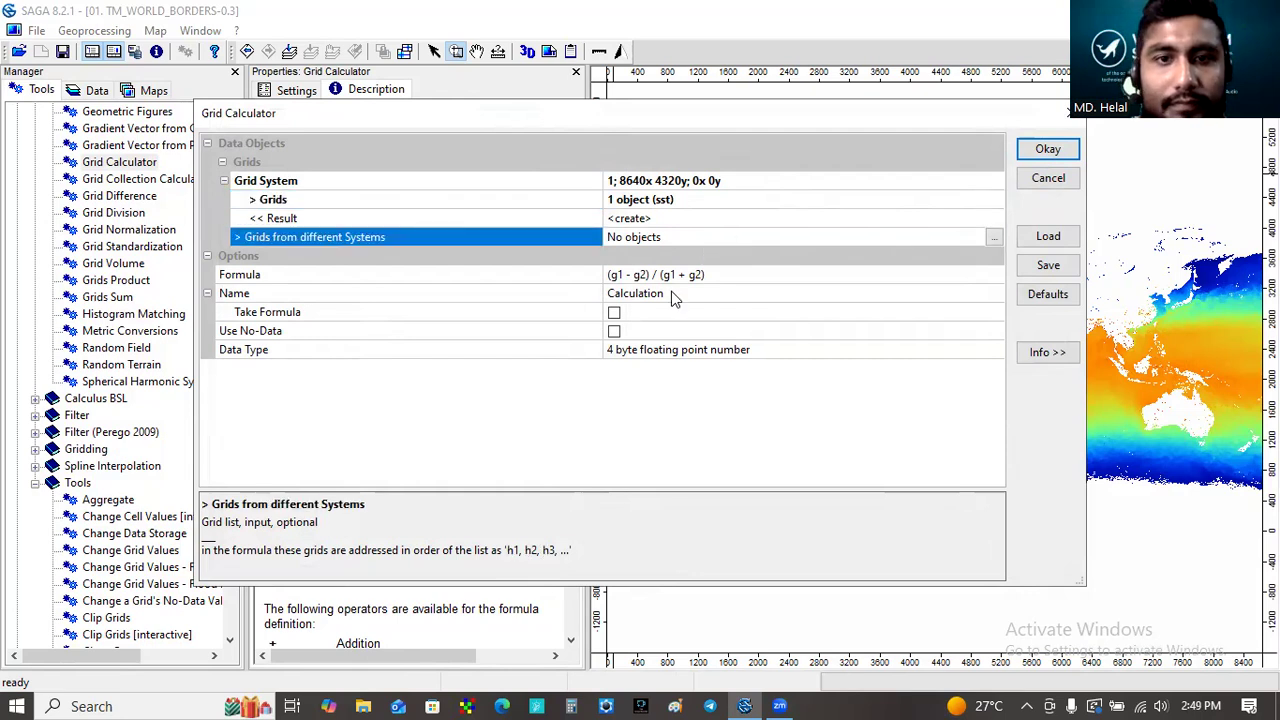
click(725, 274)
key(BackSpace)
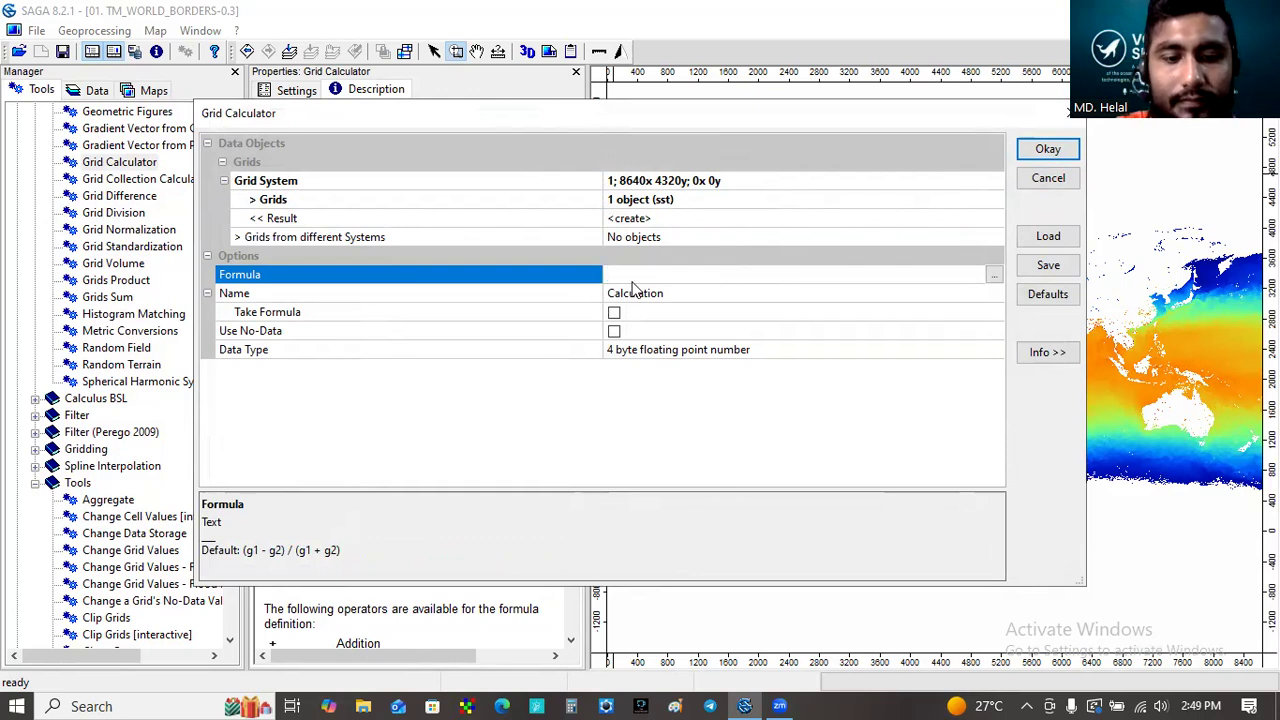
text(g1)
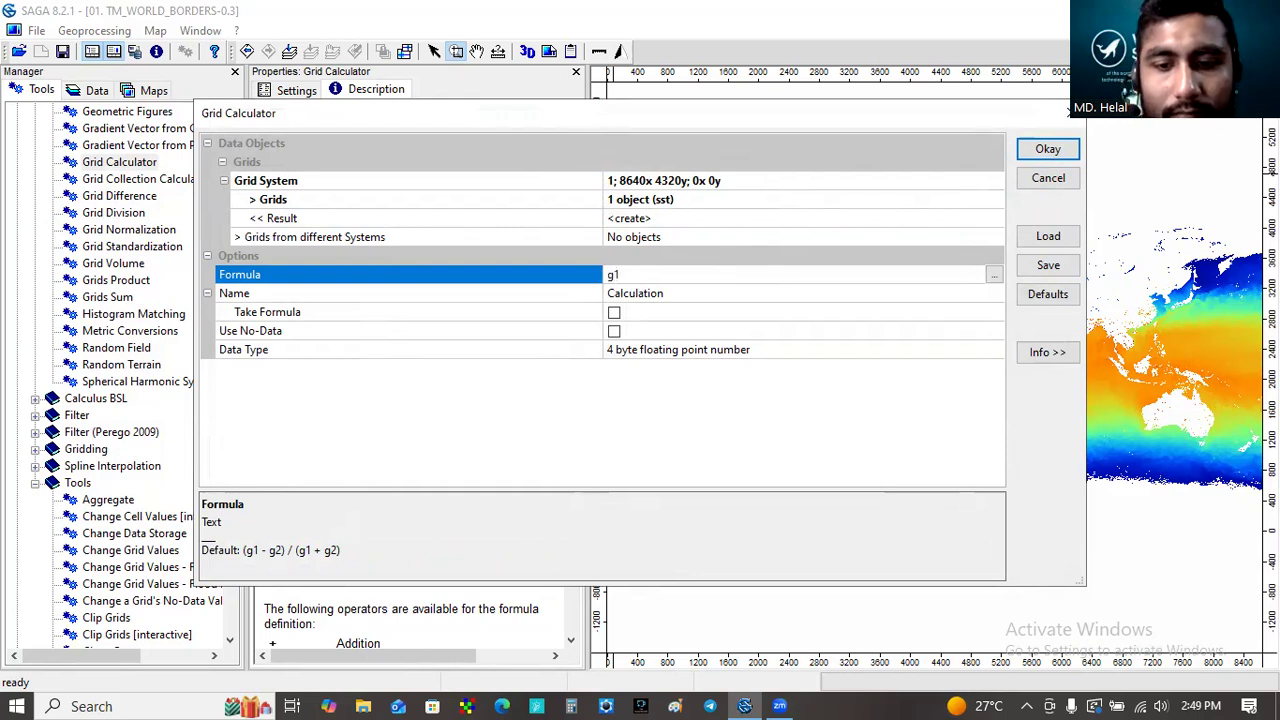
text(*)
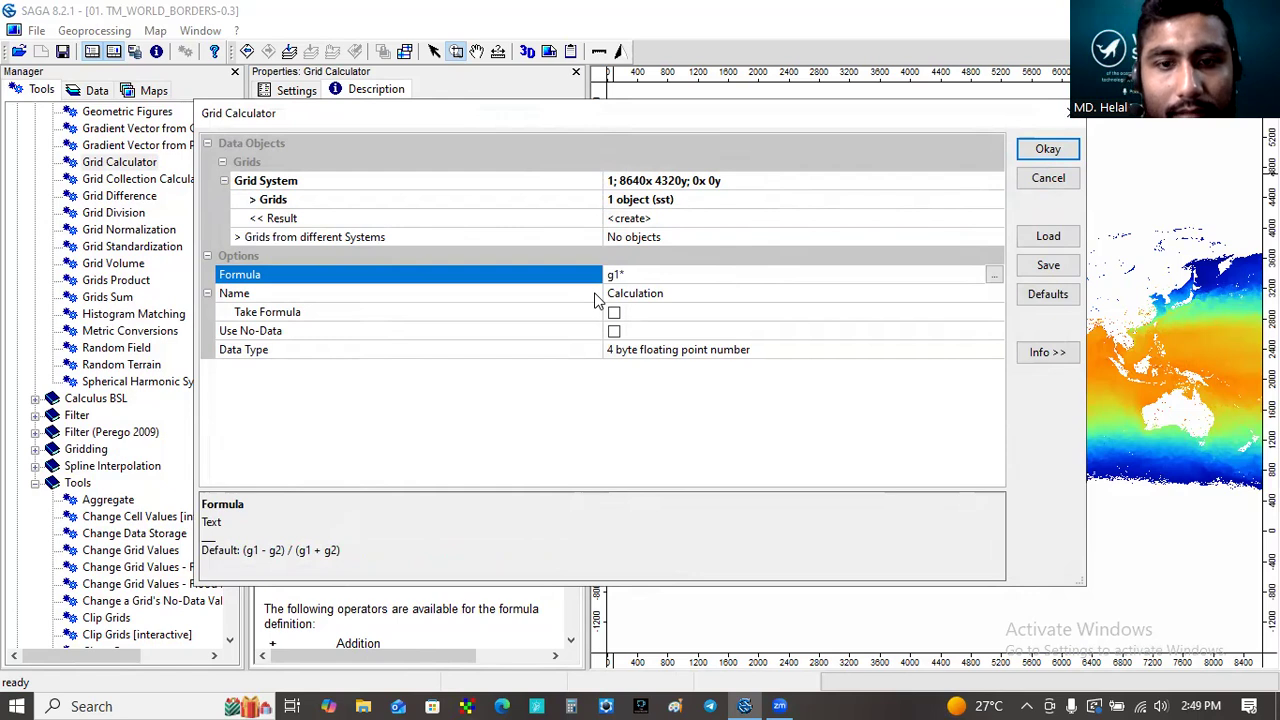
text(.0)
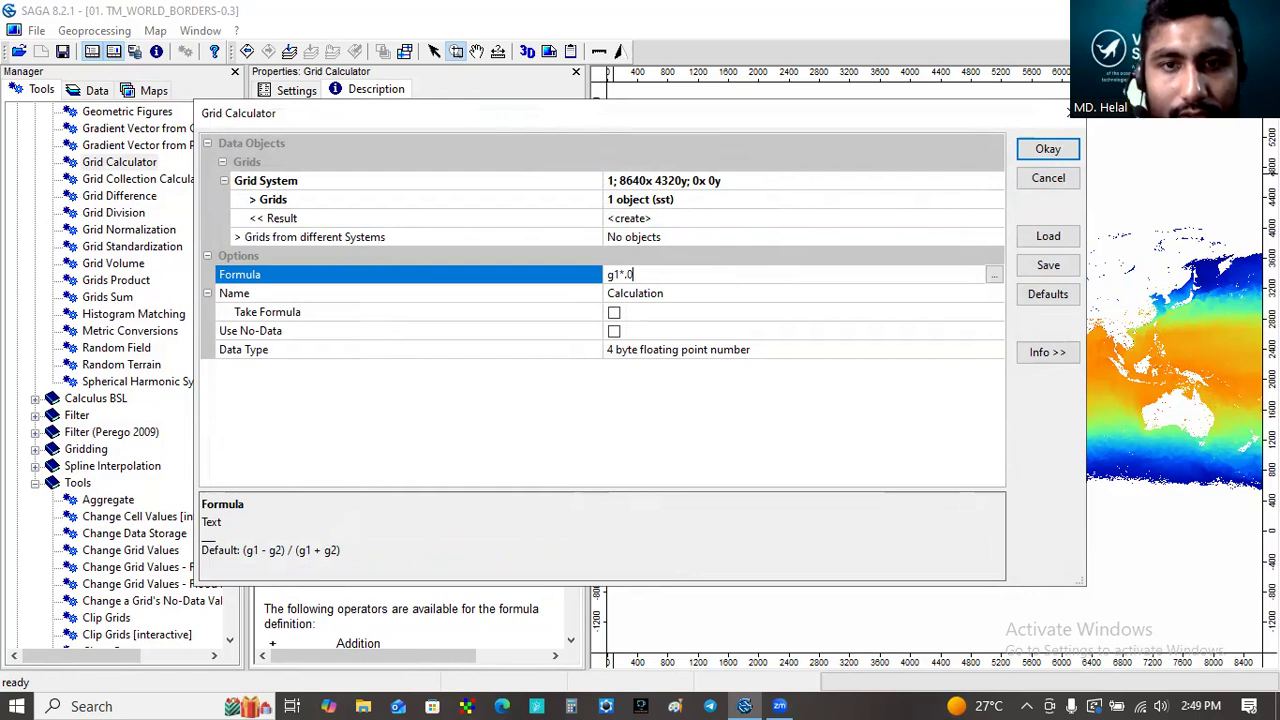
text(05)
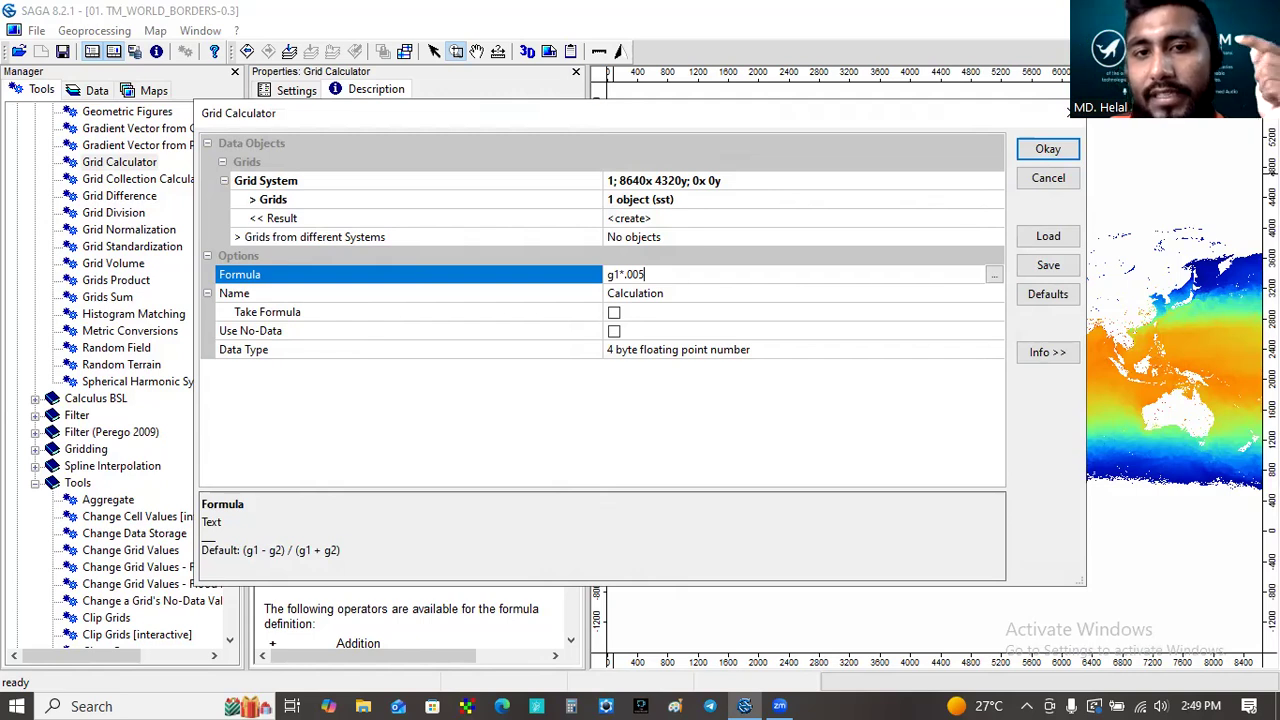
text())
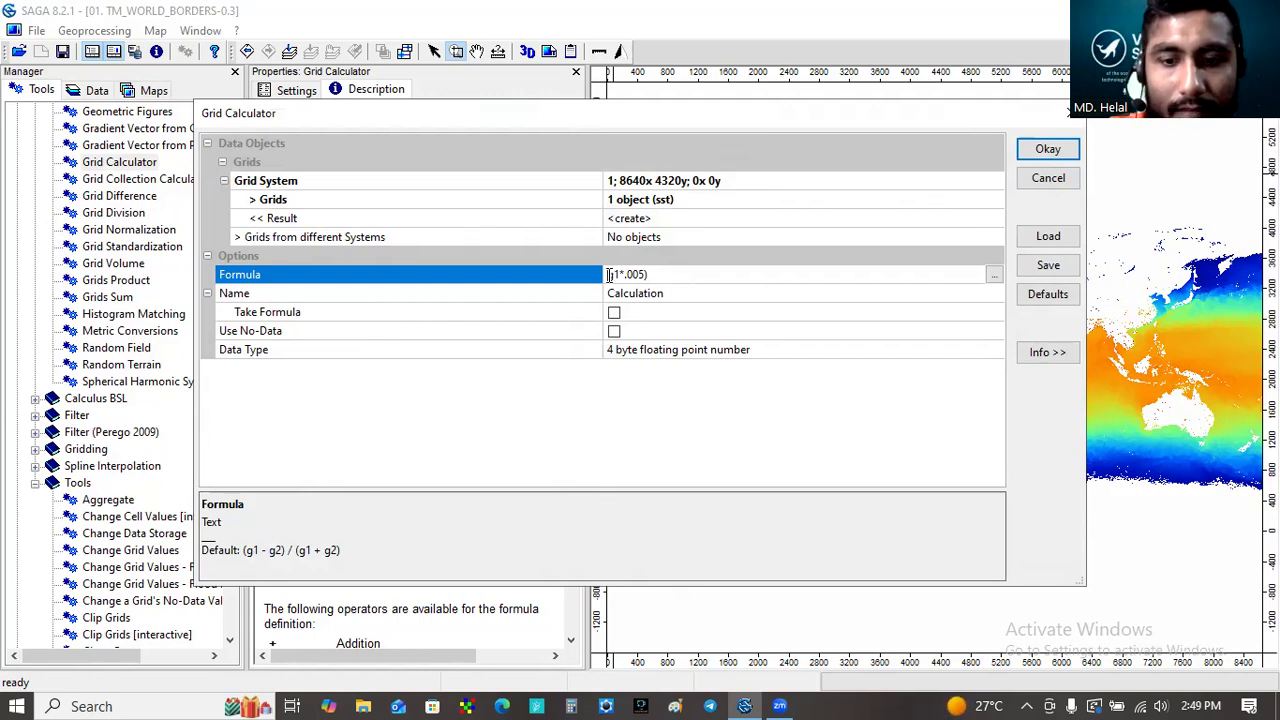
click(610, 274)
text(()
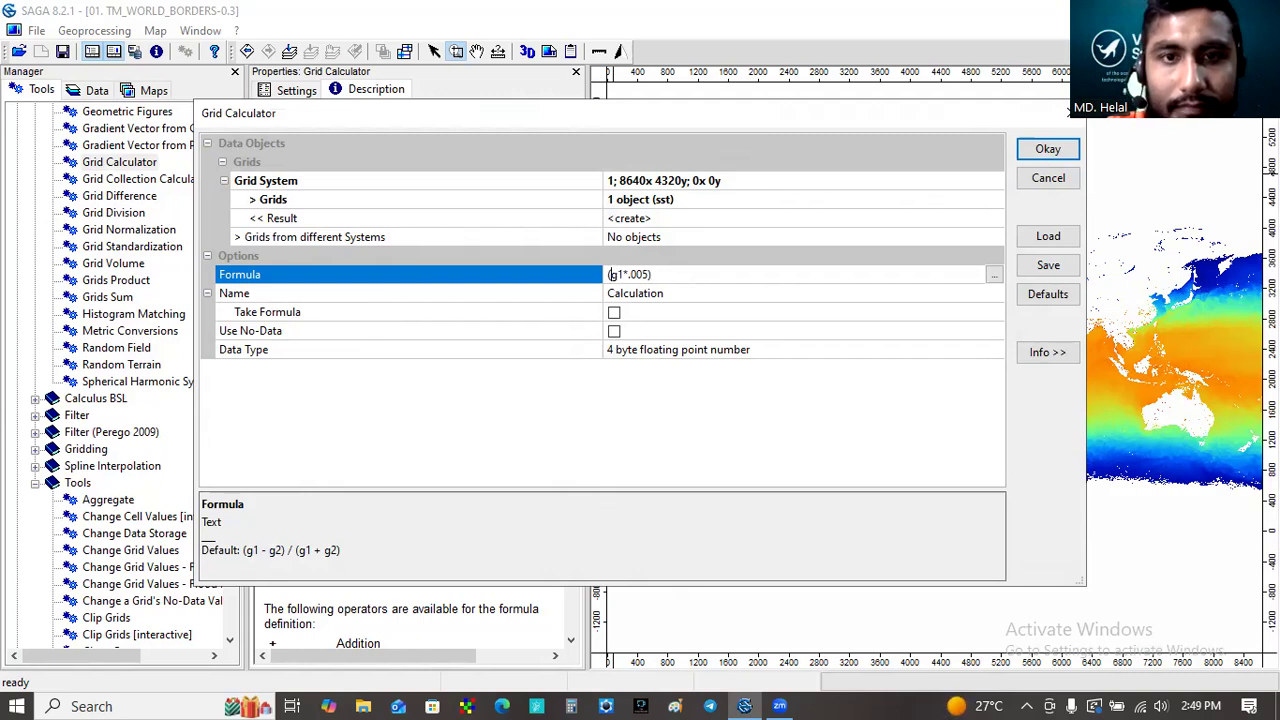
click(661, 274)
text(-)
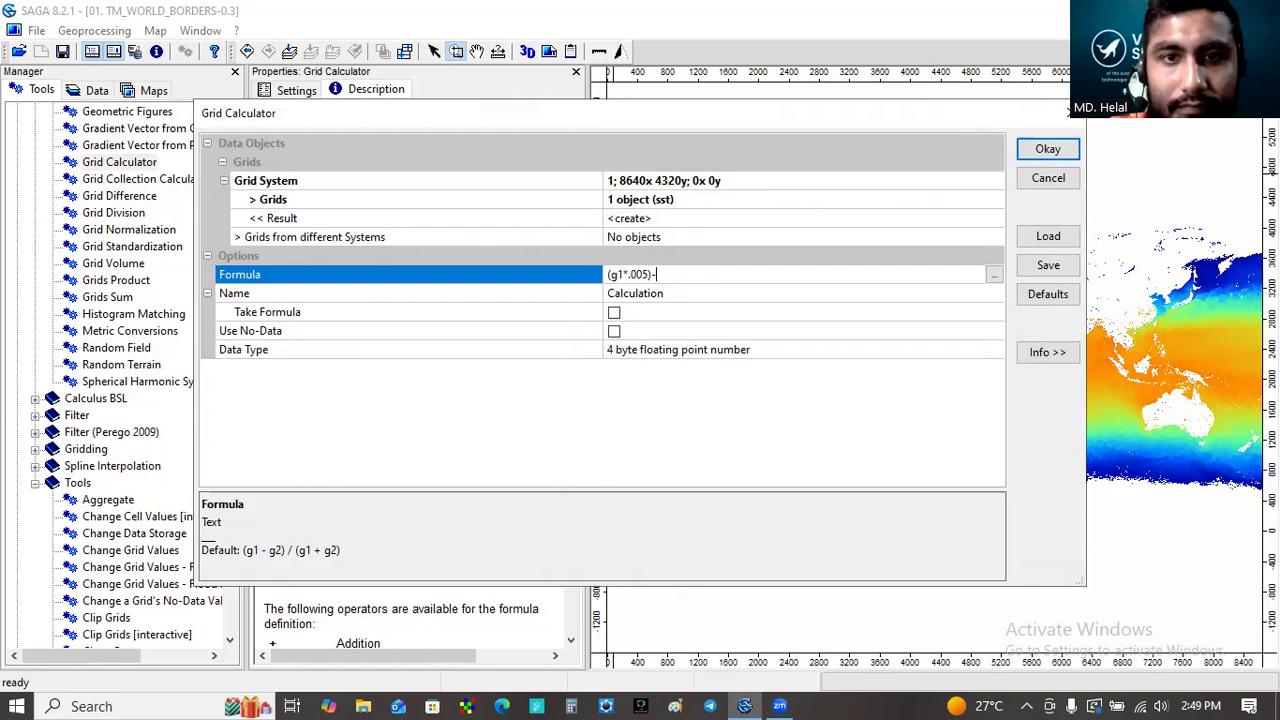
text(2)
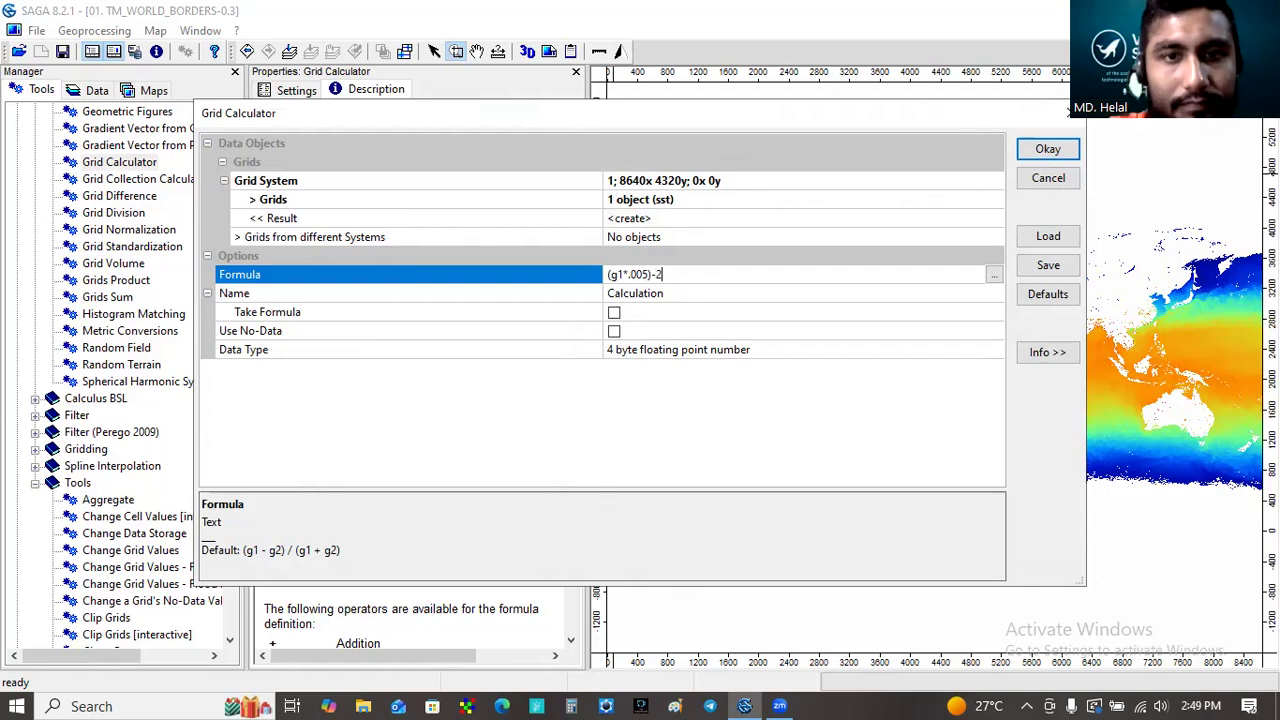
- Name the result descaled sst and run the Grid Calculator
click(674, 294)
key(BackSpace)
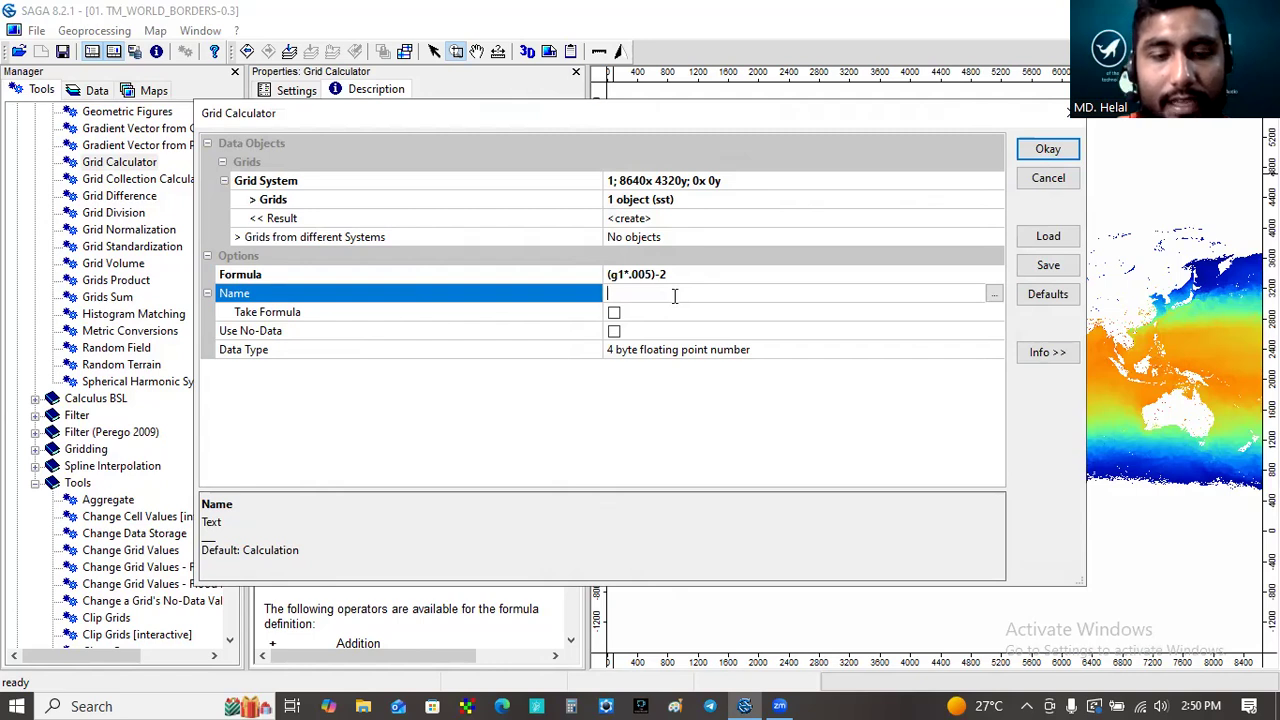
text(de)
text(x)
text(caled )
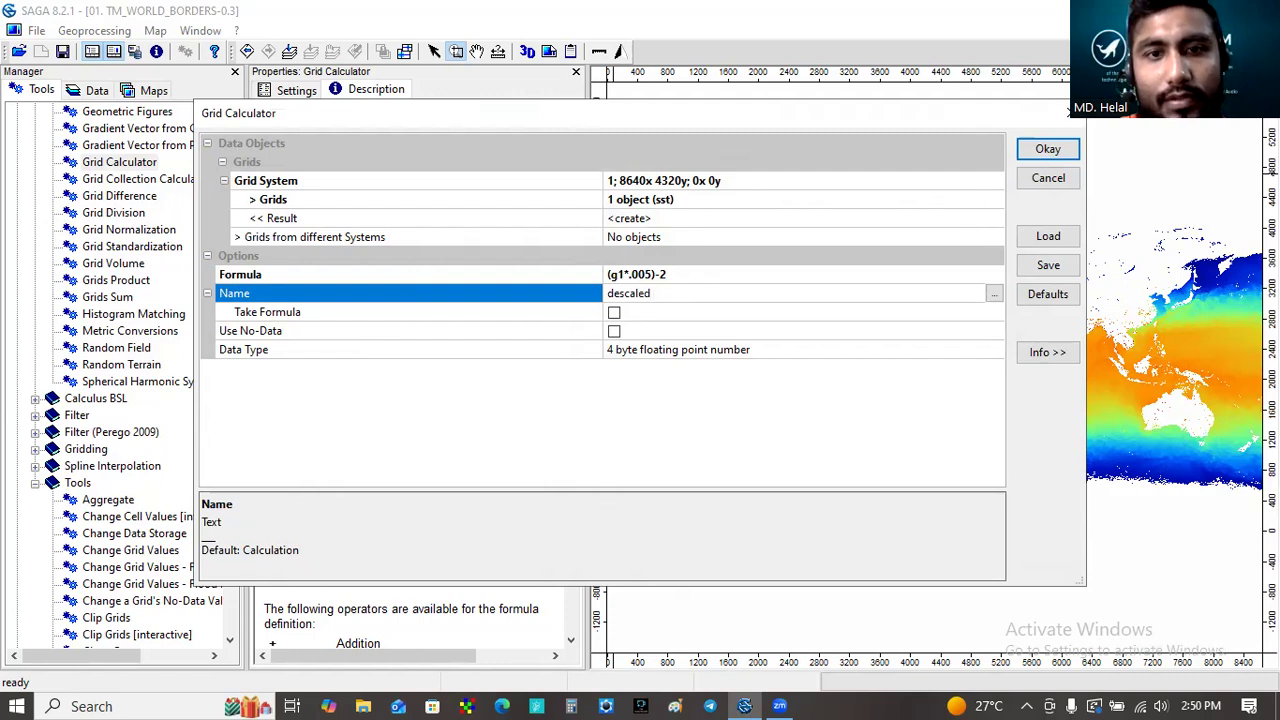
text(sst)
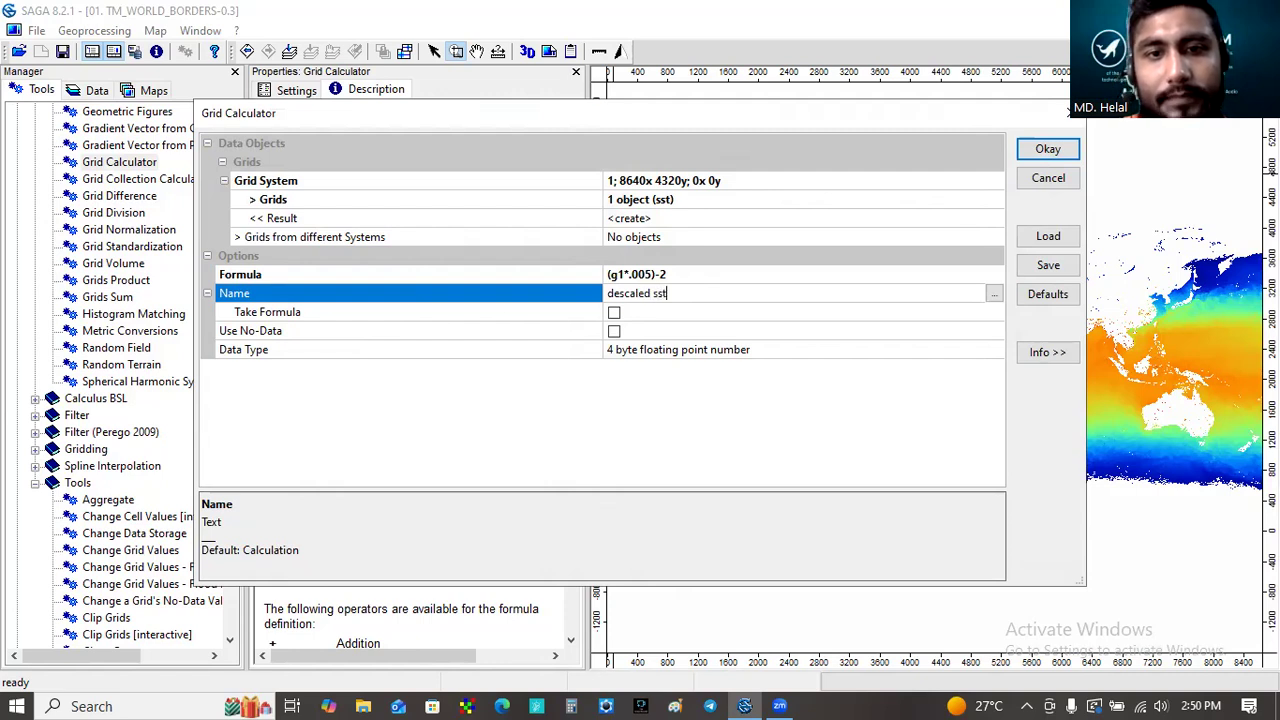
click(1047, 150)
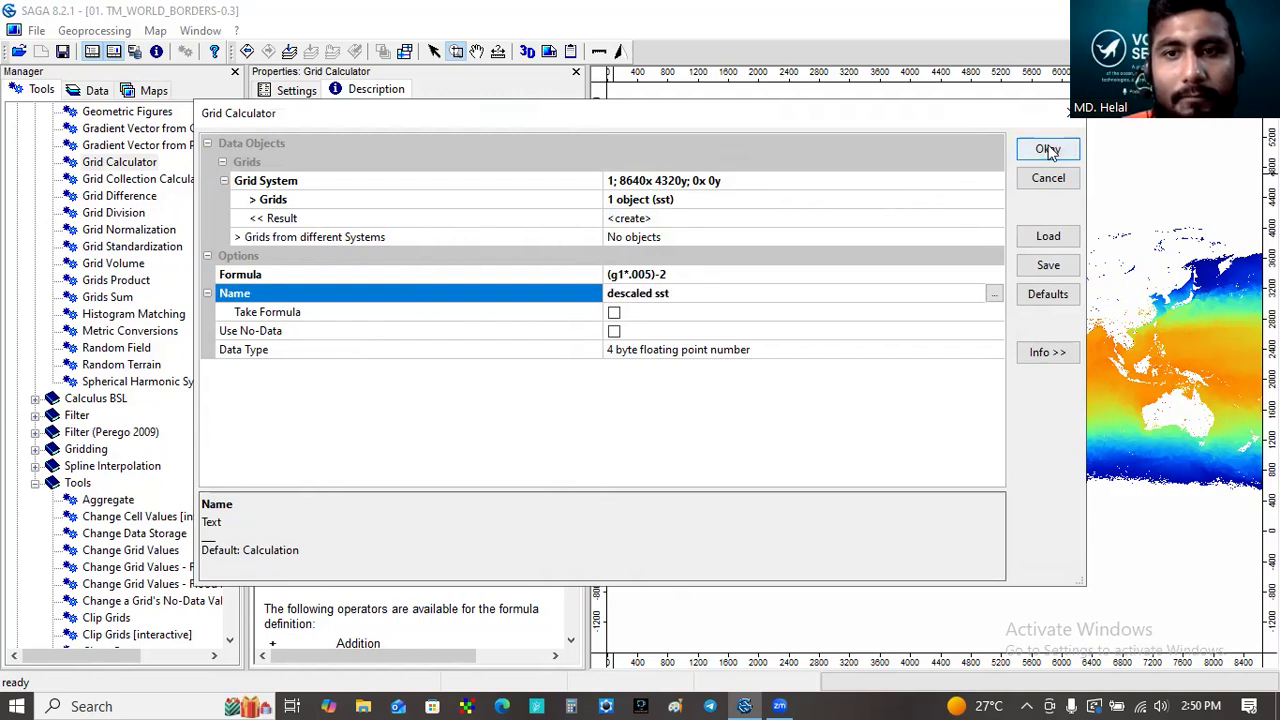
click(1047, 150)
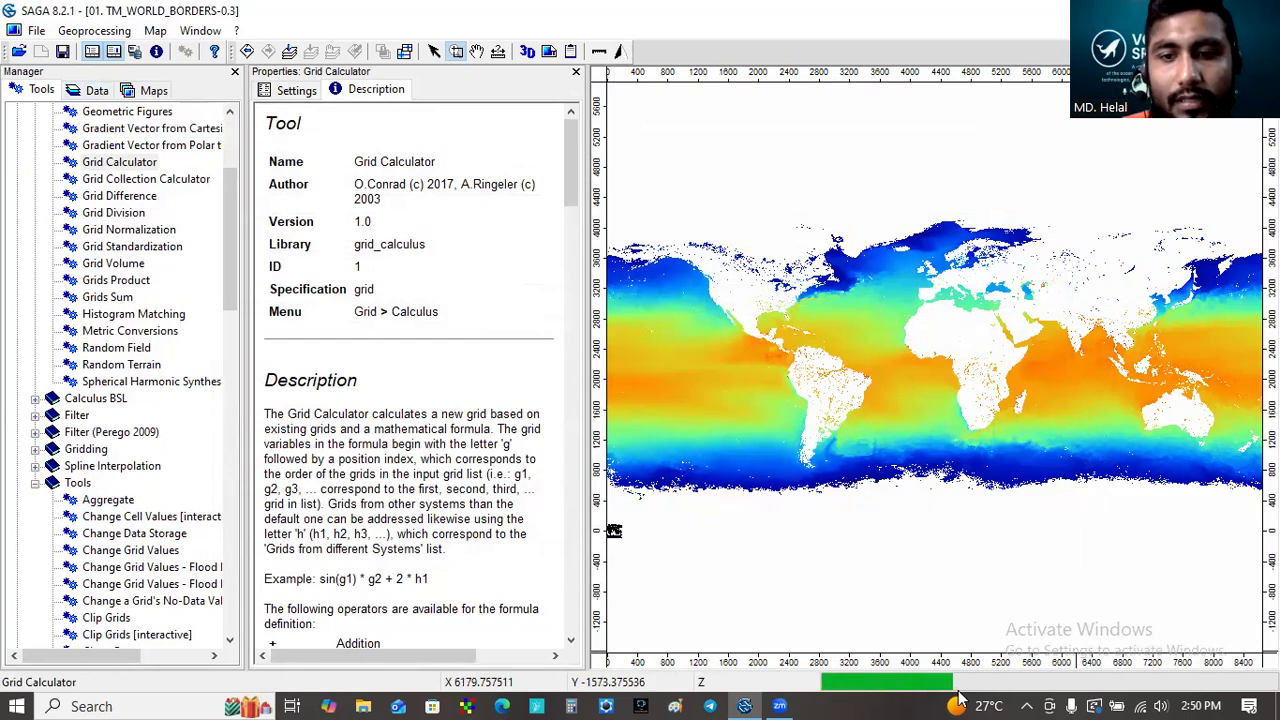
- Add the descaled sst grid to the TM_WORLD_BORDERS-0.3 map
click(107, 88)
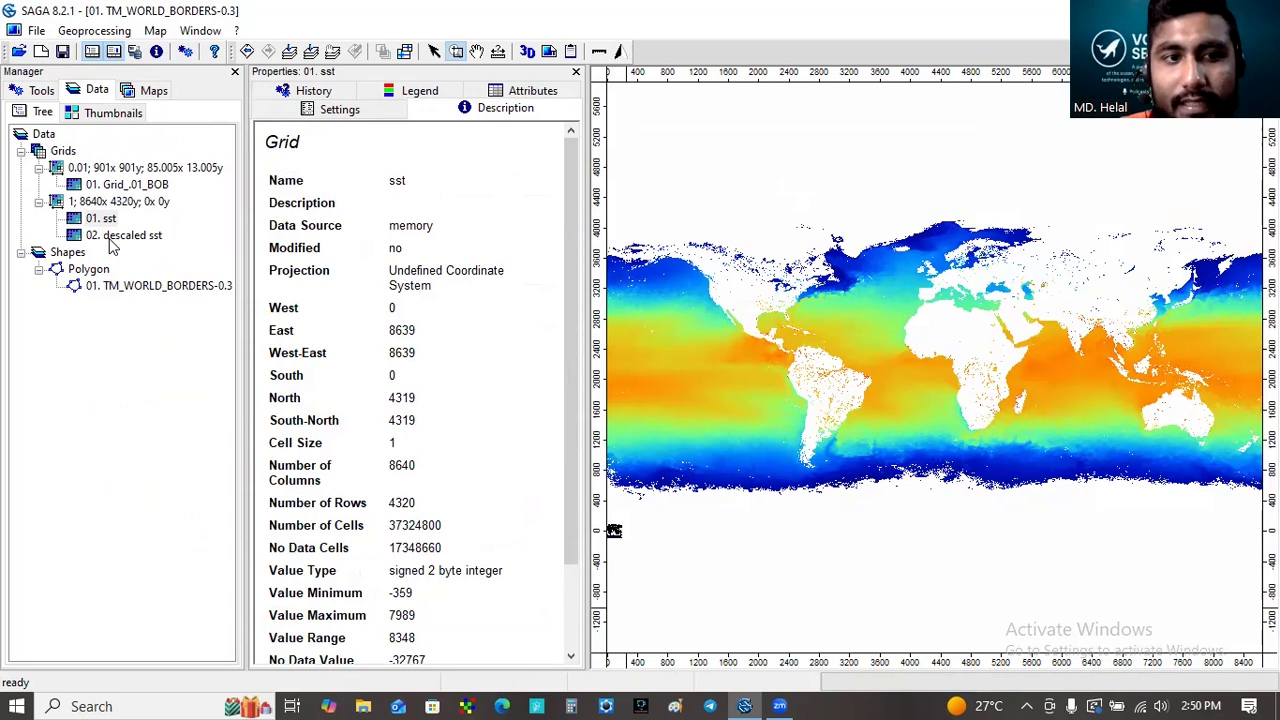
click(120, 236)
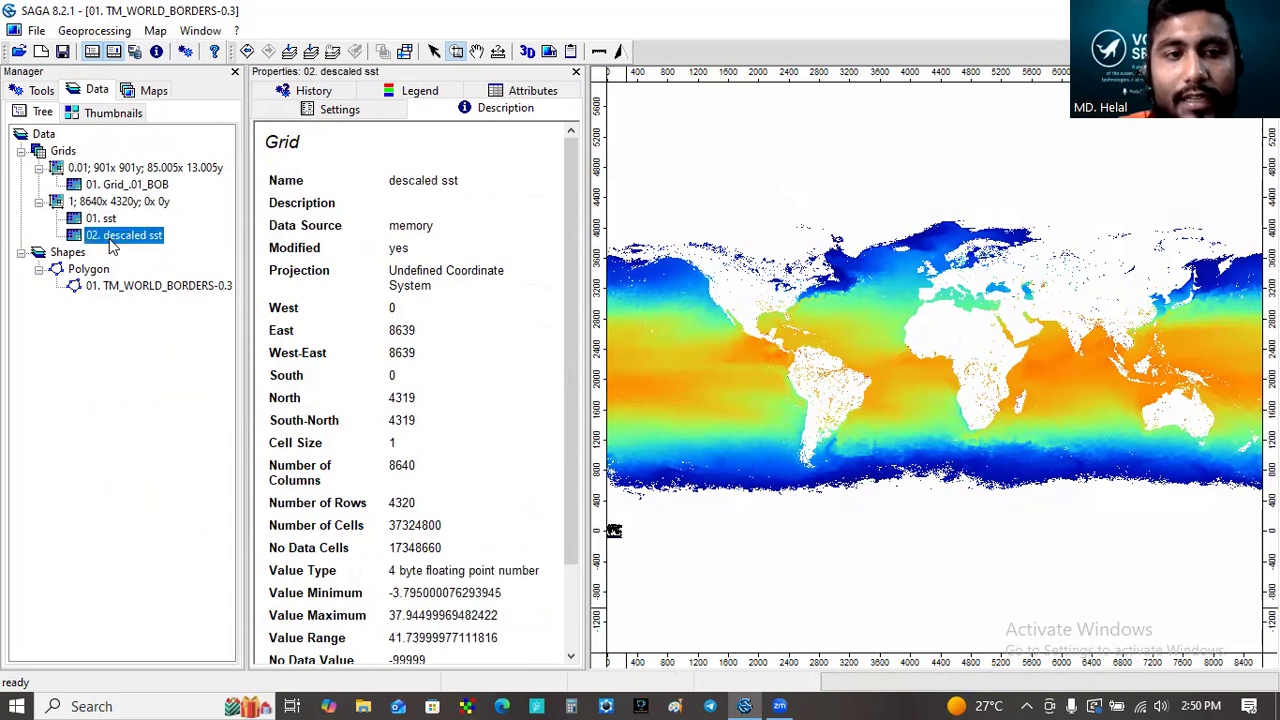
right_click(113, 246)
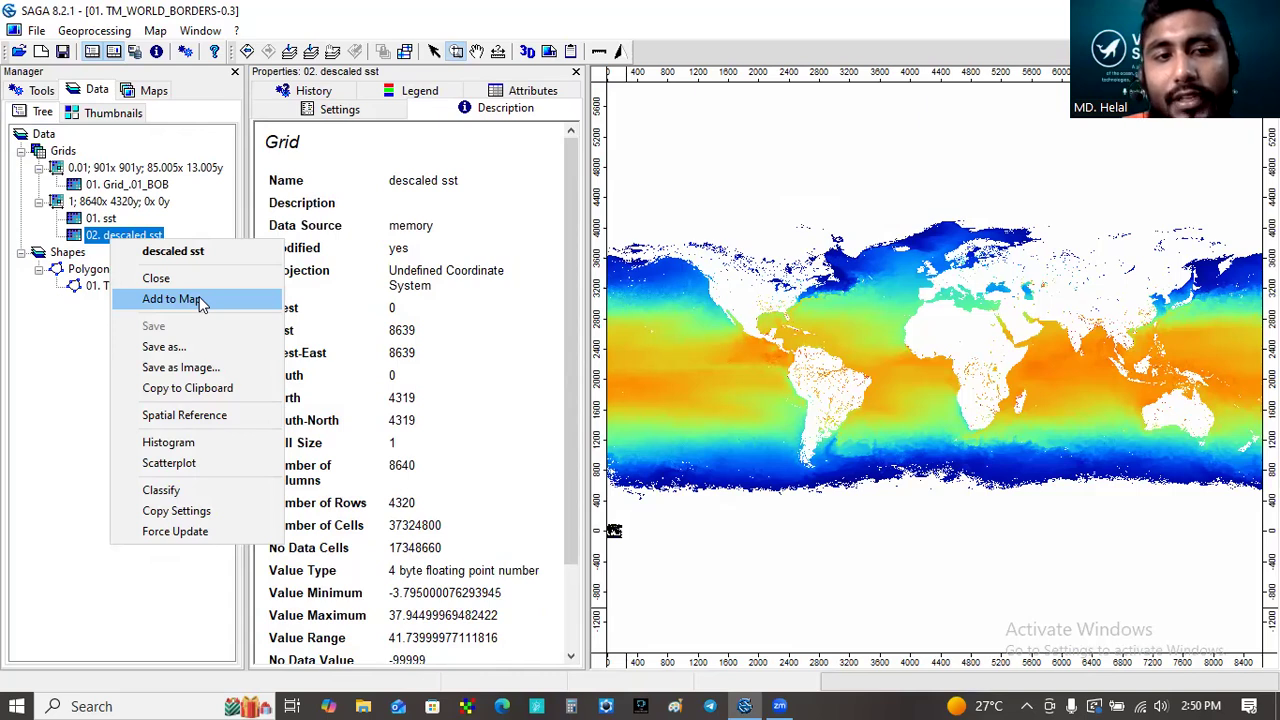
click(199, 299)
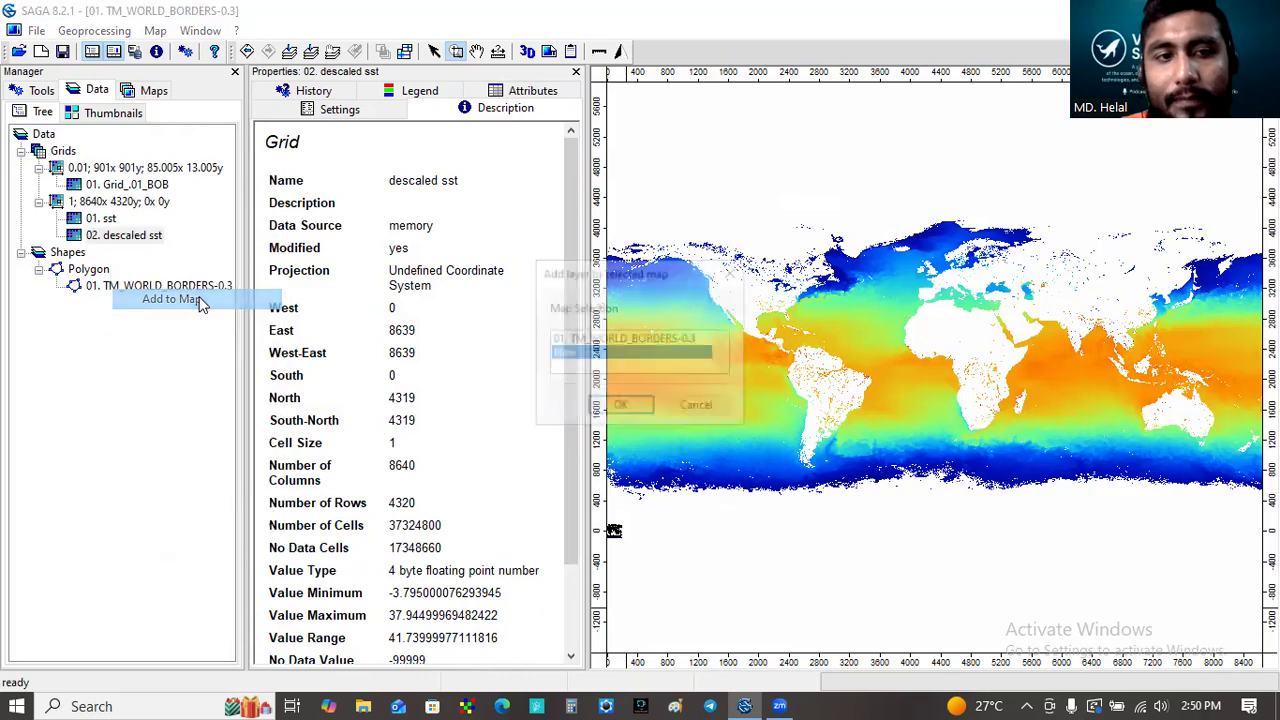
click(640, 340)
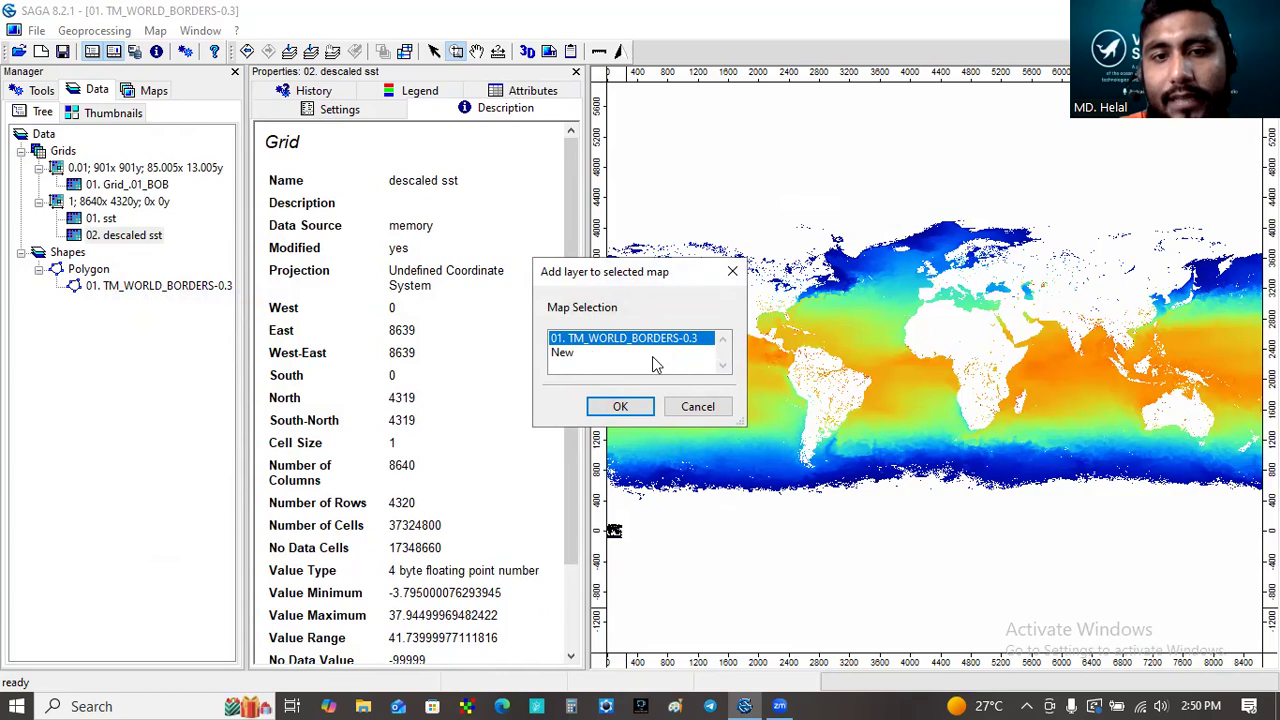
click(632, 406)
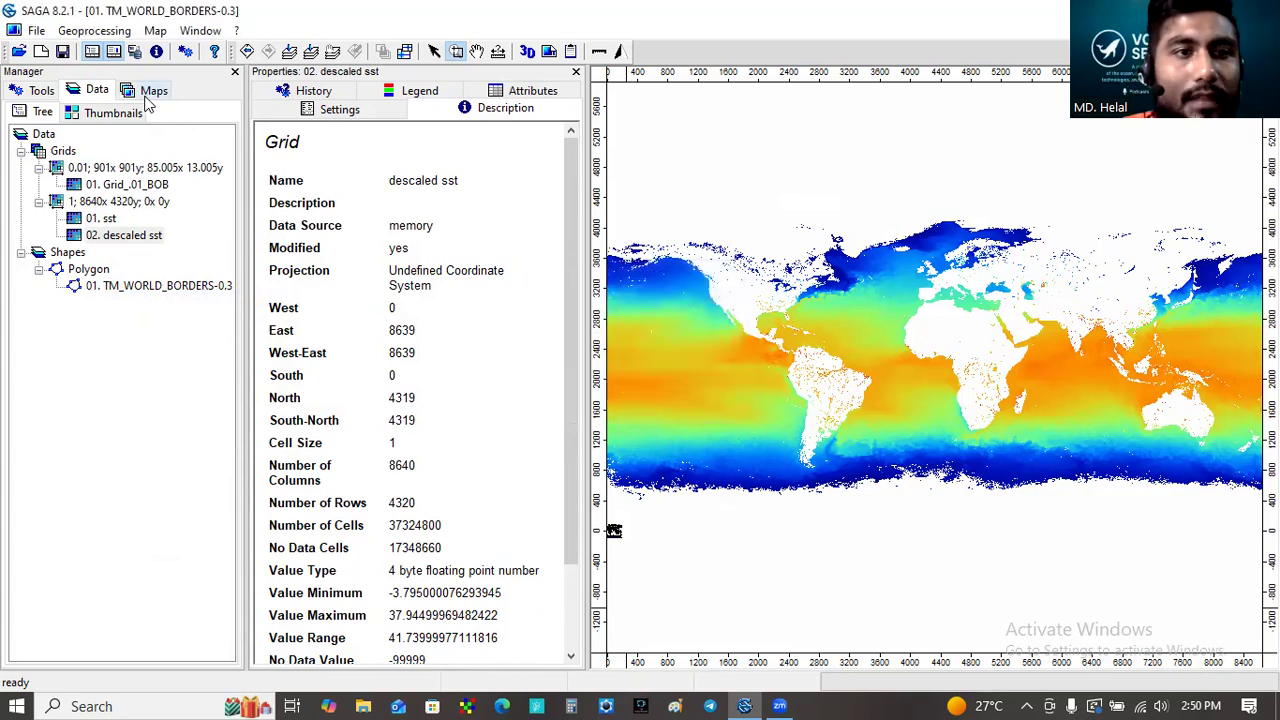
- Compare the legend of the descaled sst grid with that of the original sst grid
click(418, 91)
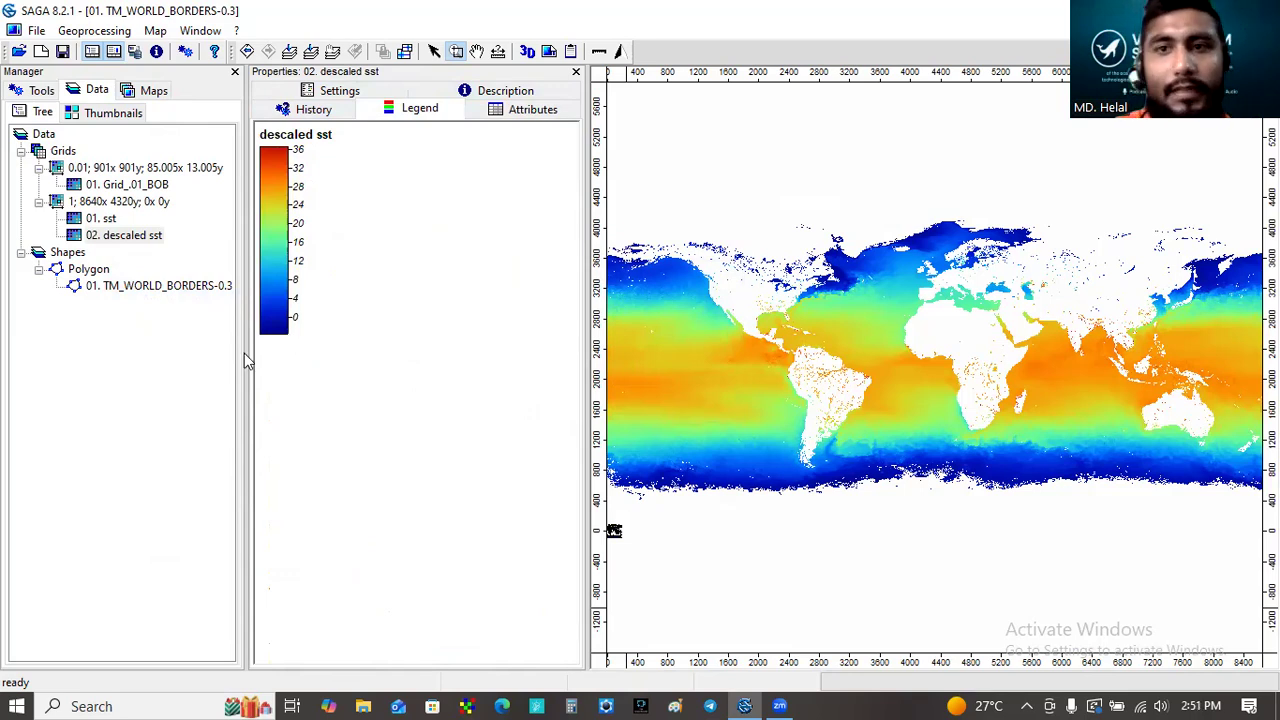
click(100, 218)
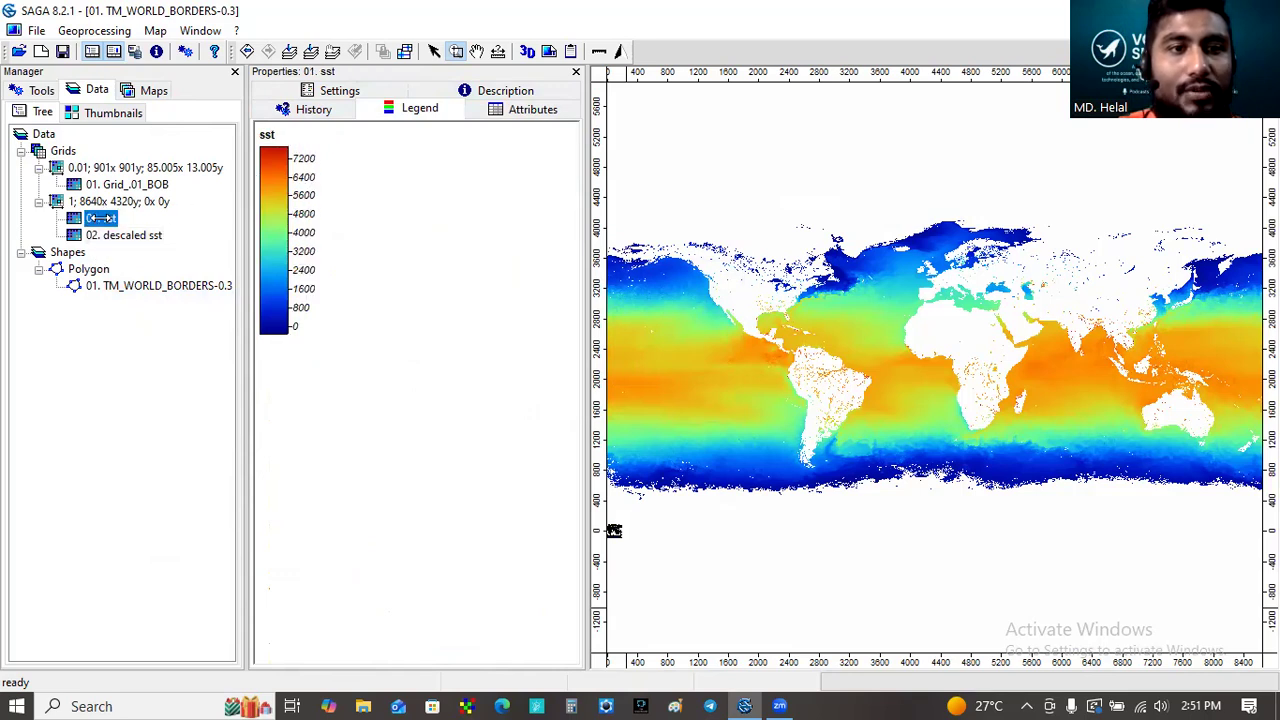
- Close the original sst grid from the data manager, confirming its removal
right_click(101, 218)
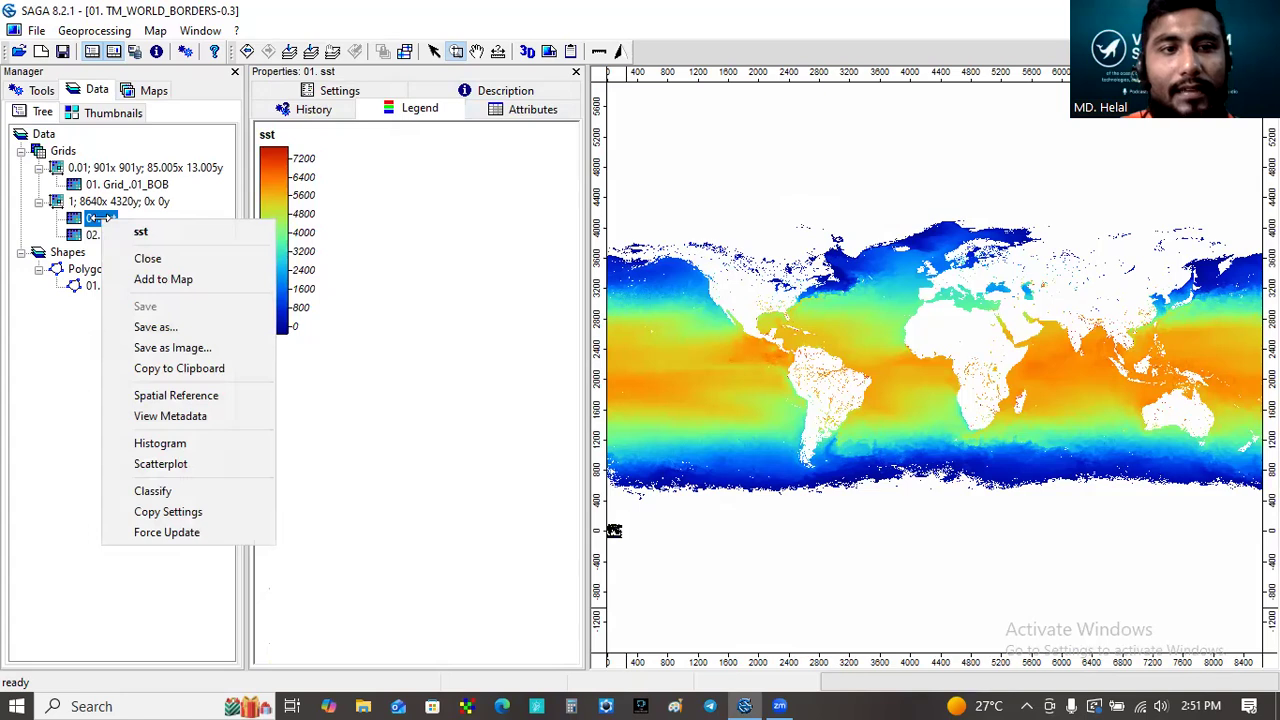
click(152, 258)
click(703, 352)
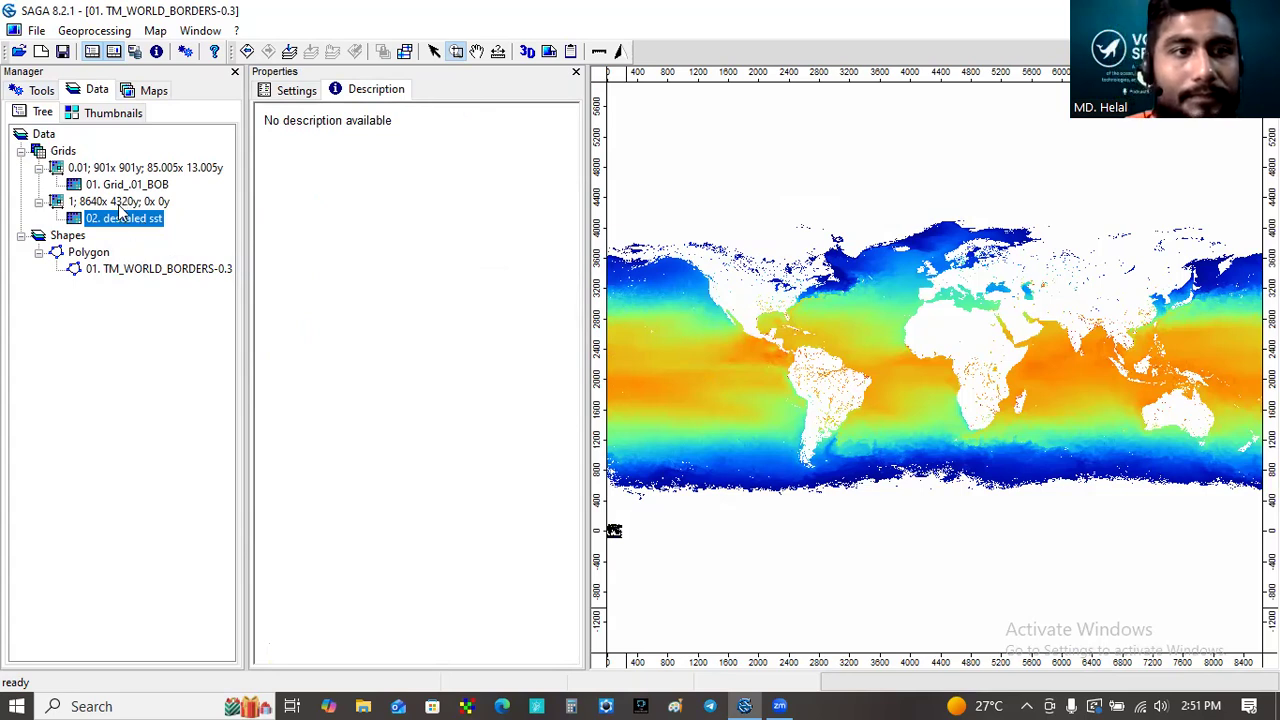
- Open the Define Georeference for Grids tool and select the descaled sst grid from the 8640x4320 grid system
click(44, 95)
drag(229, 240, 218, 497)
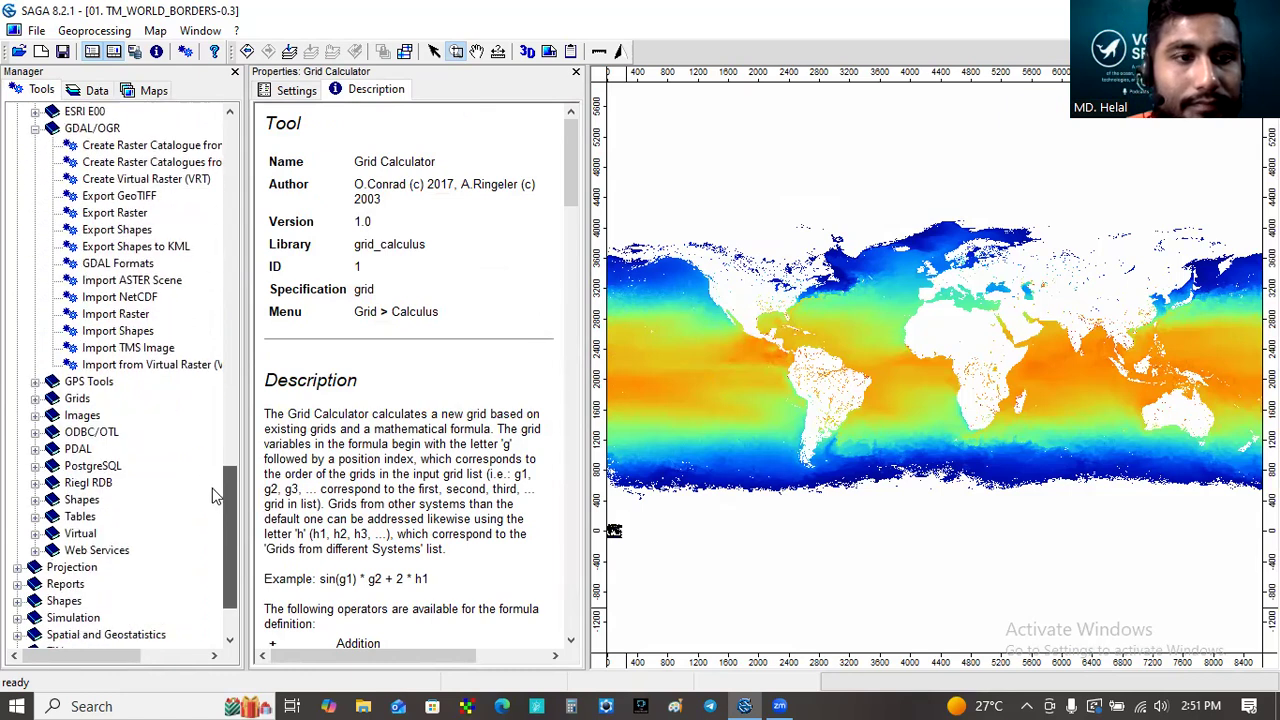
click(16, 567)
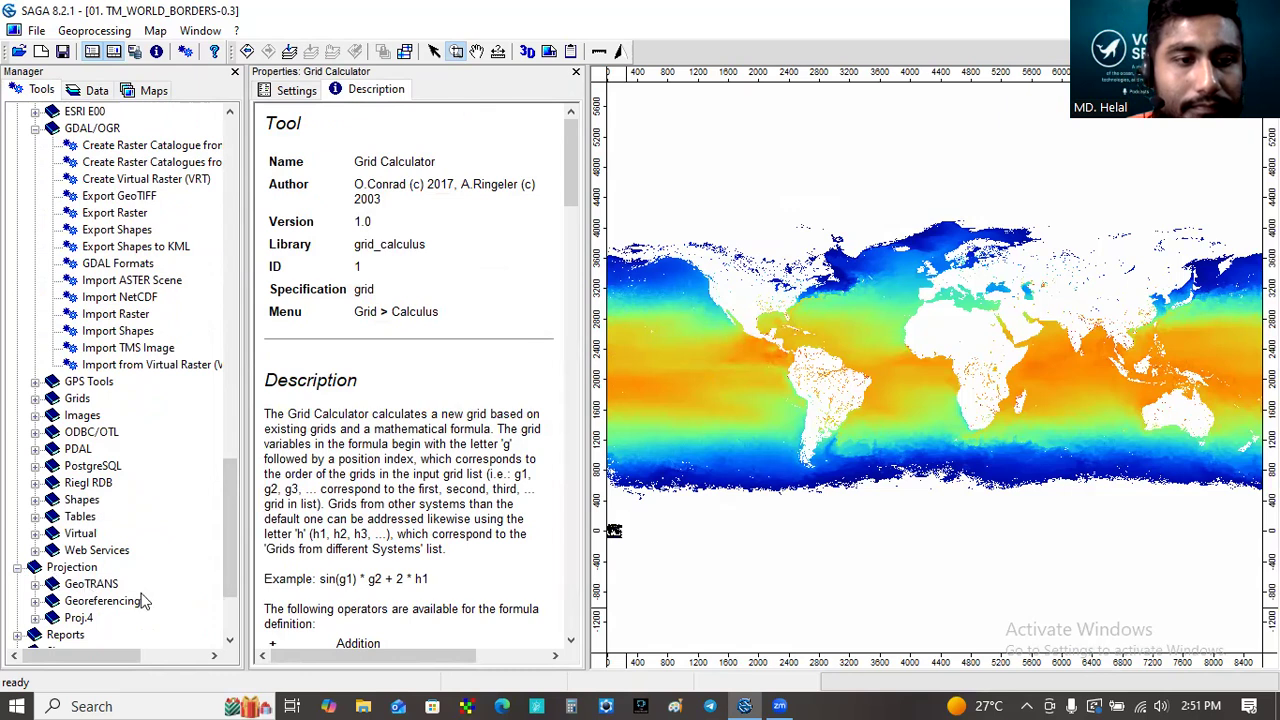
click(36, 602)
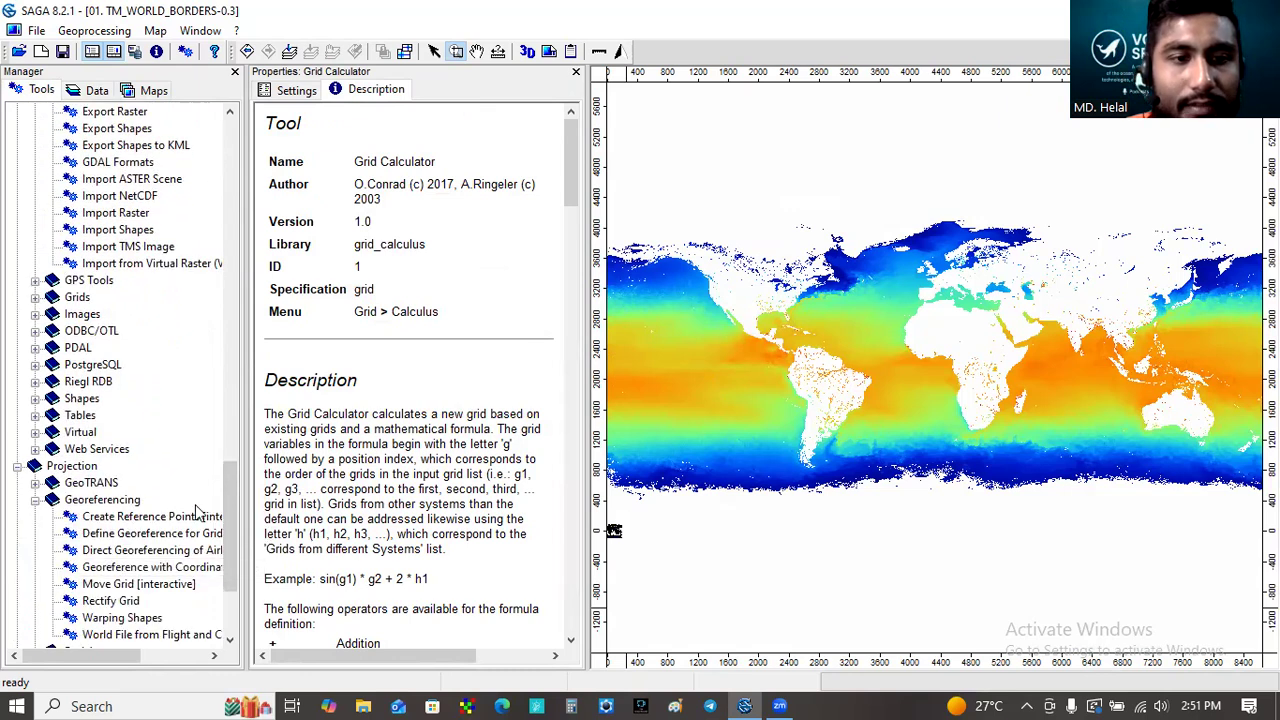
scroll(222, 498, down, 3)
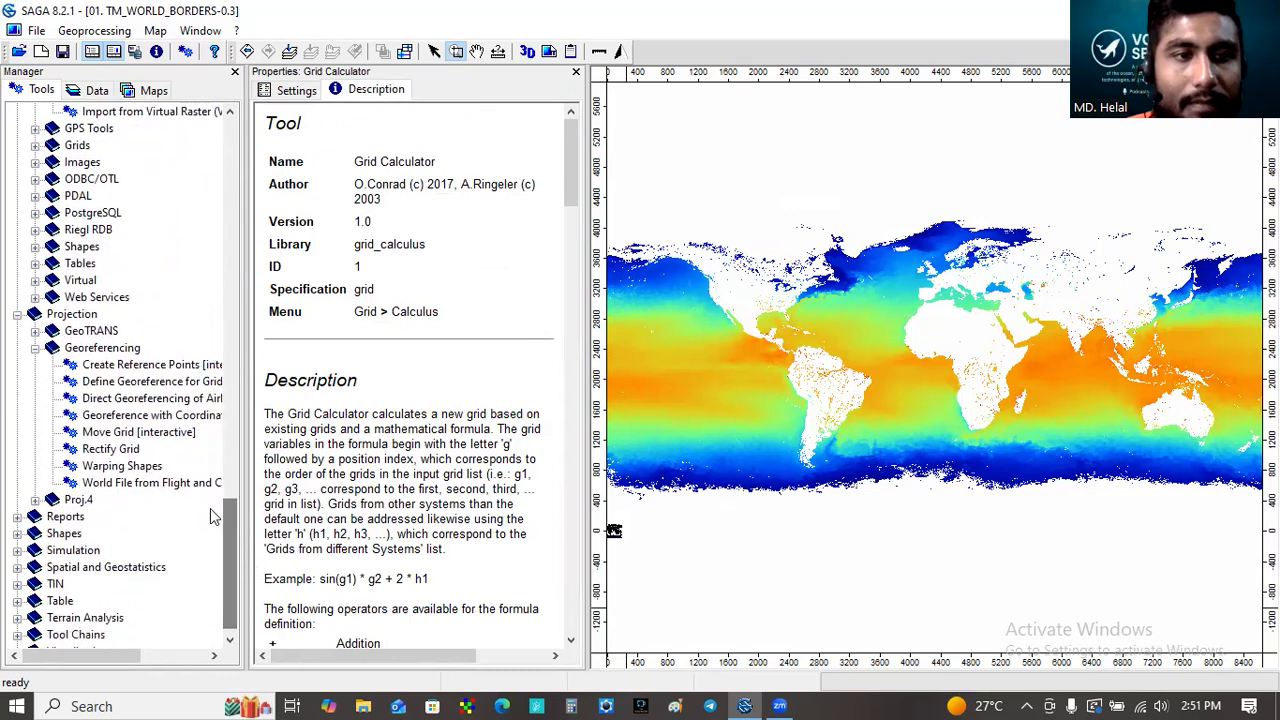
double_click(116, 388)
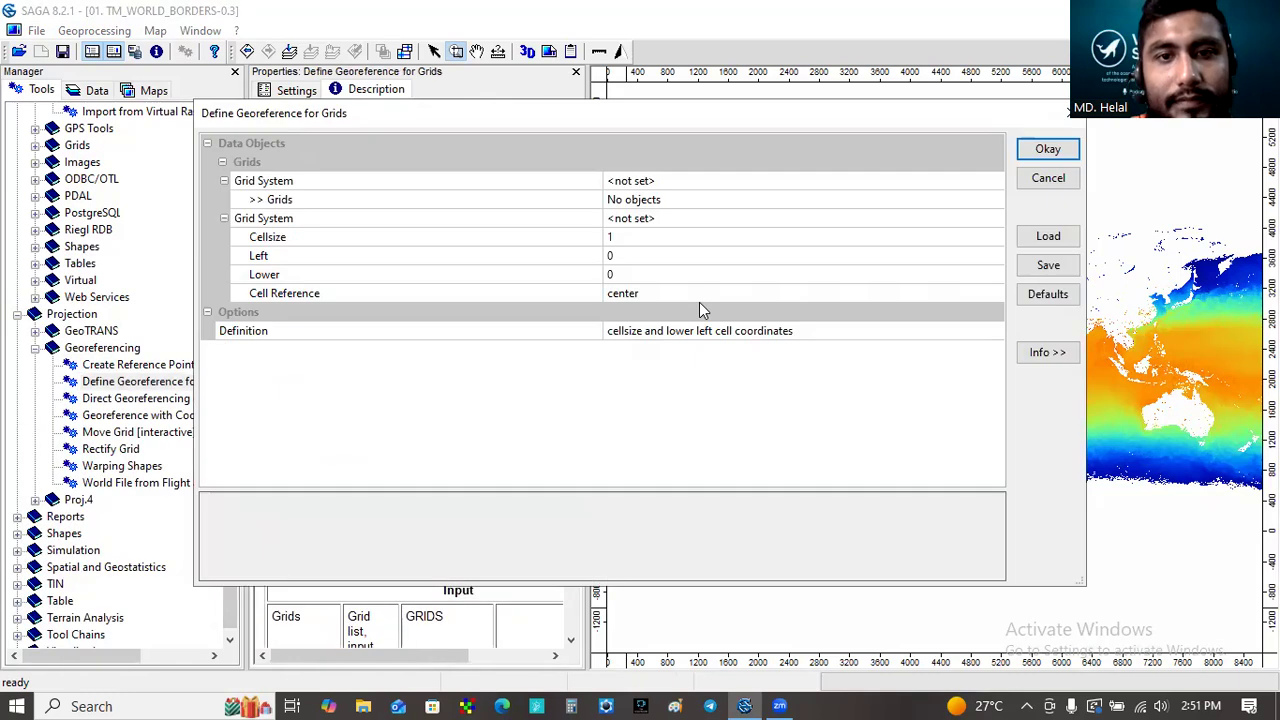
click(669, 184)
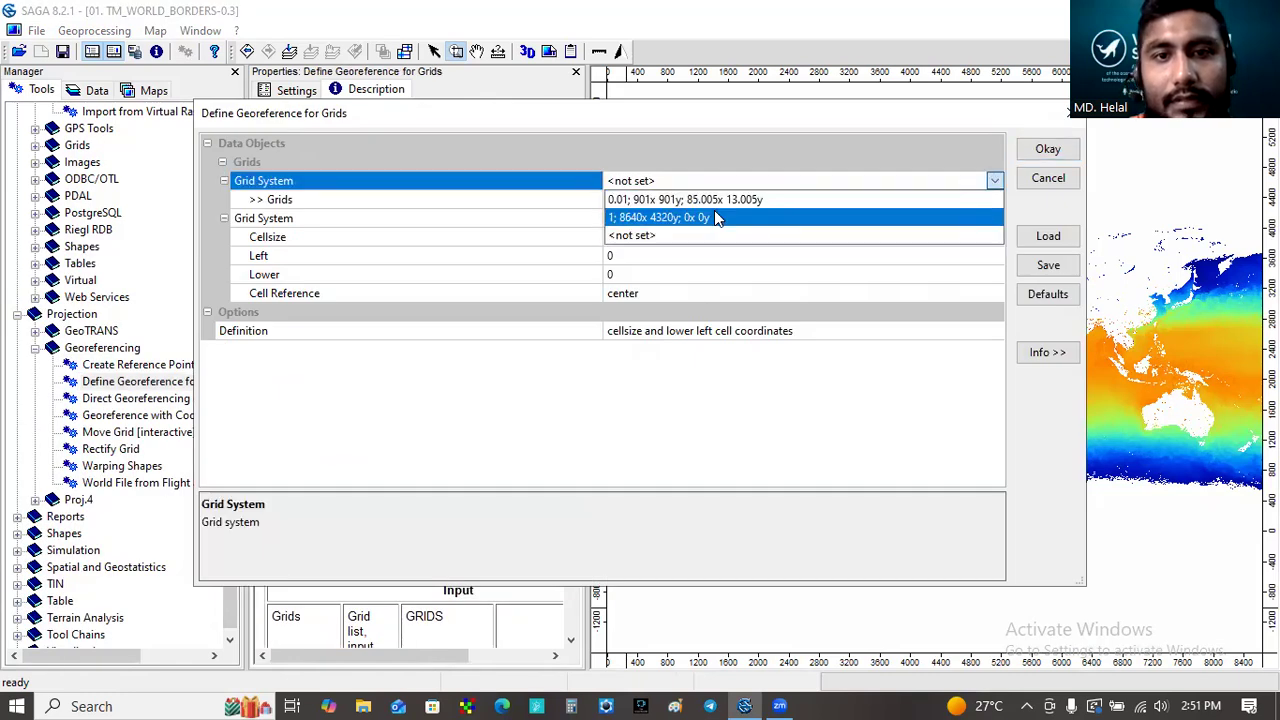
click(714, 210)
click(708, 202)
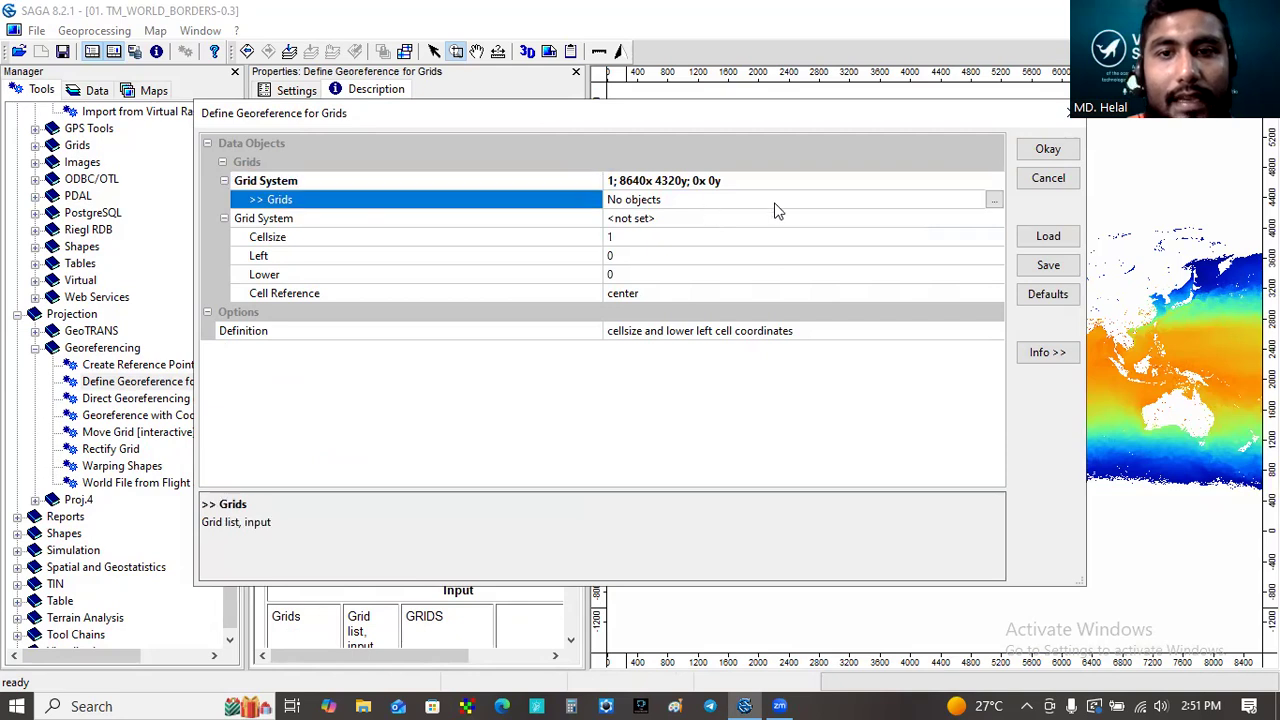
click(995, 200)
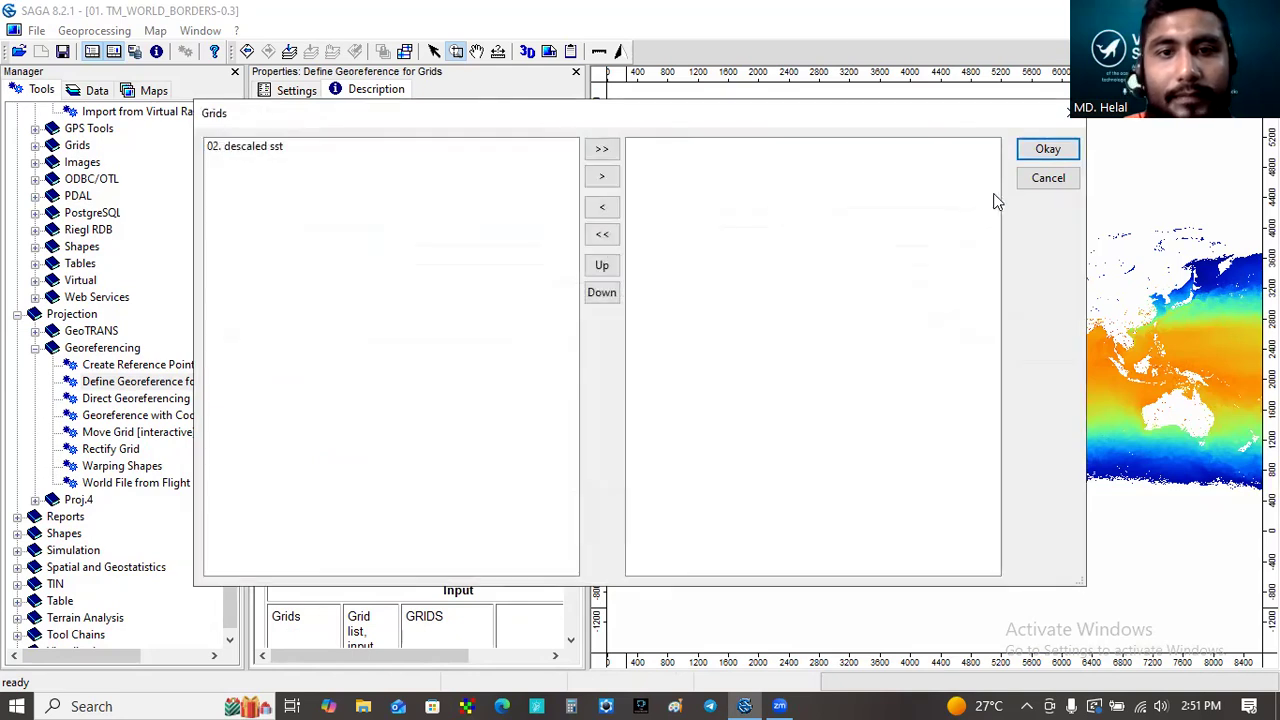
click(258, 148)
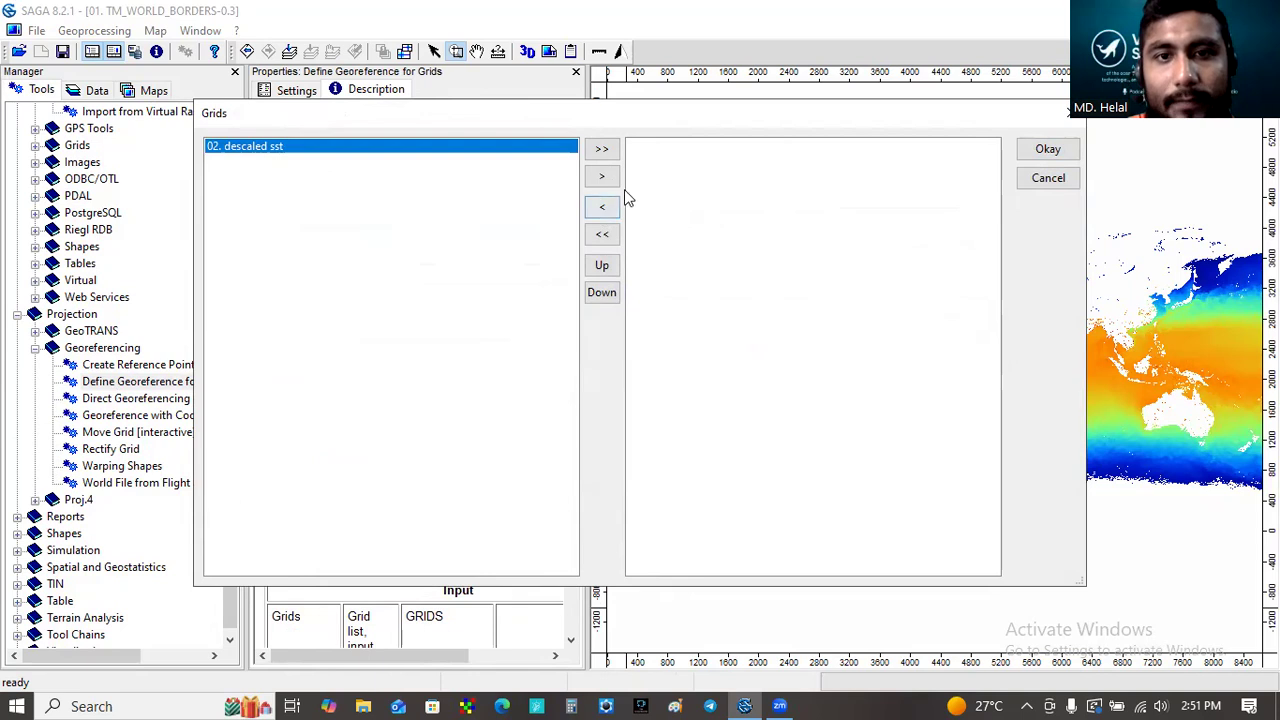
click(602, 176)
click(1045, 149)
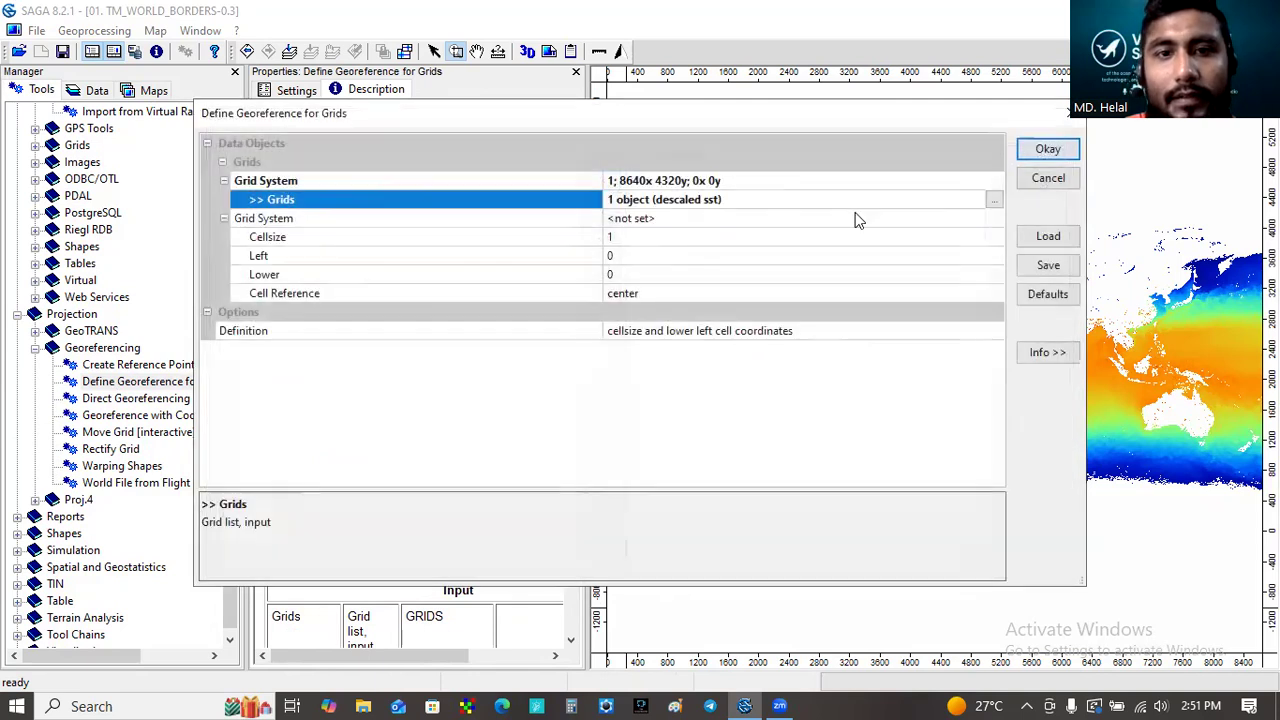
- Set the cell size to 0.0416666667, left to -180 and lower to -90, then run the georeferencing
click(663, 236)
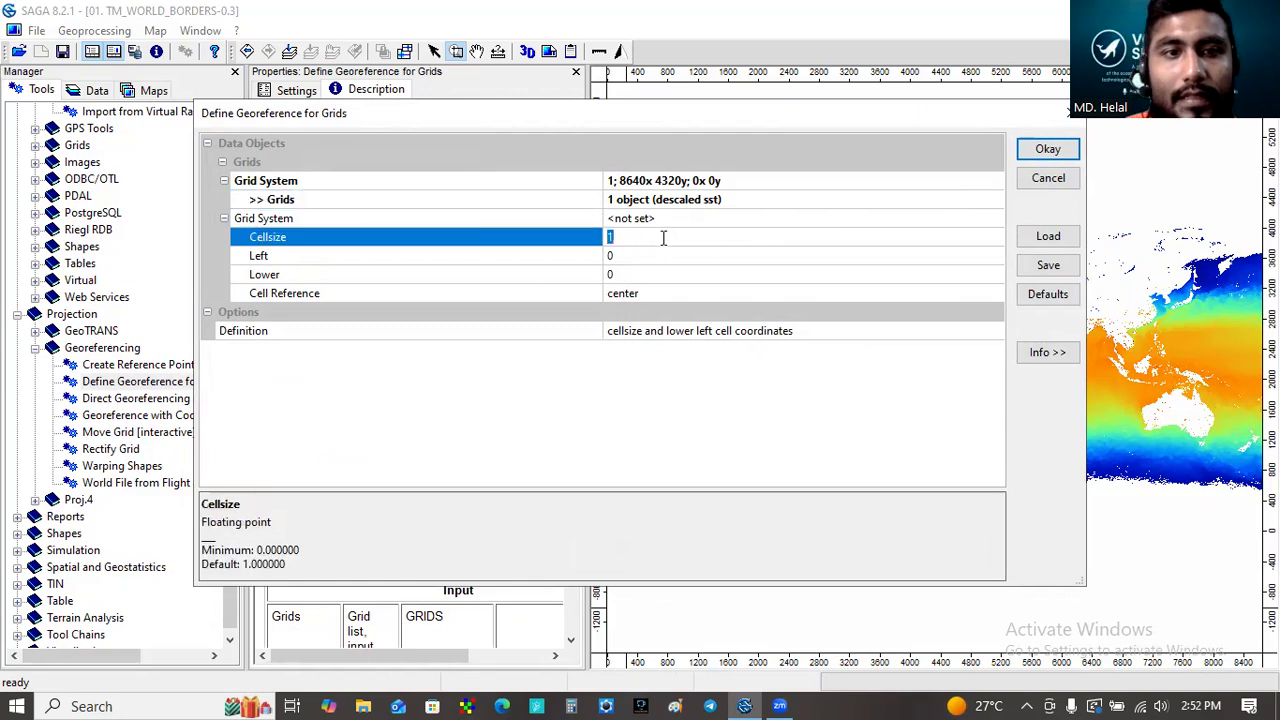
key(BackSpace)
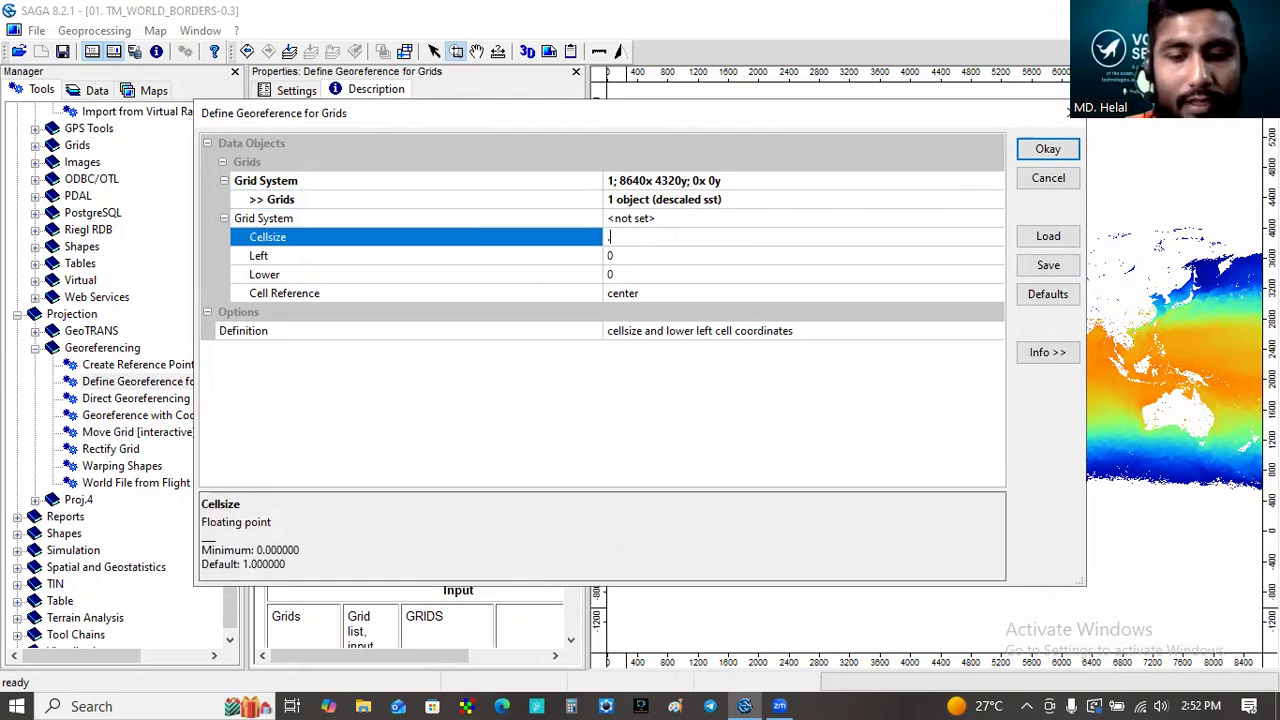
text(.041)
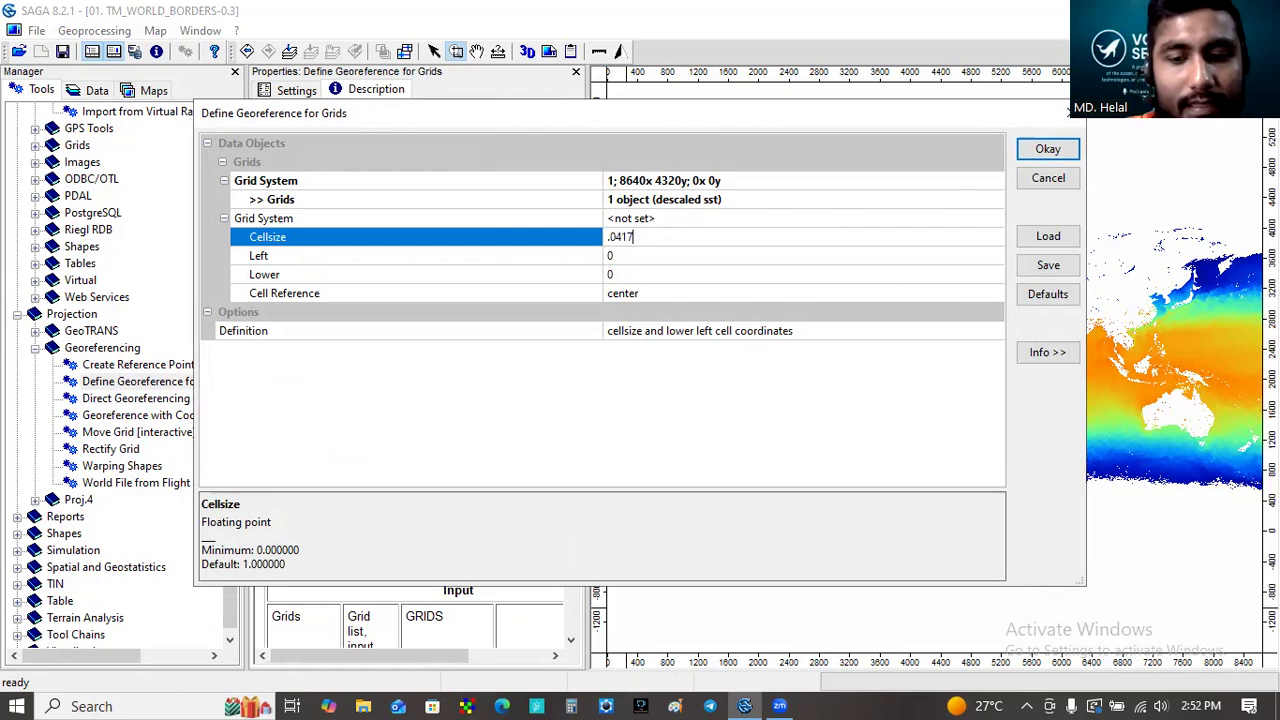
text(666666)
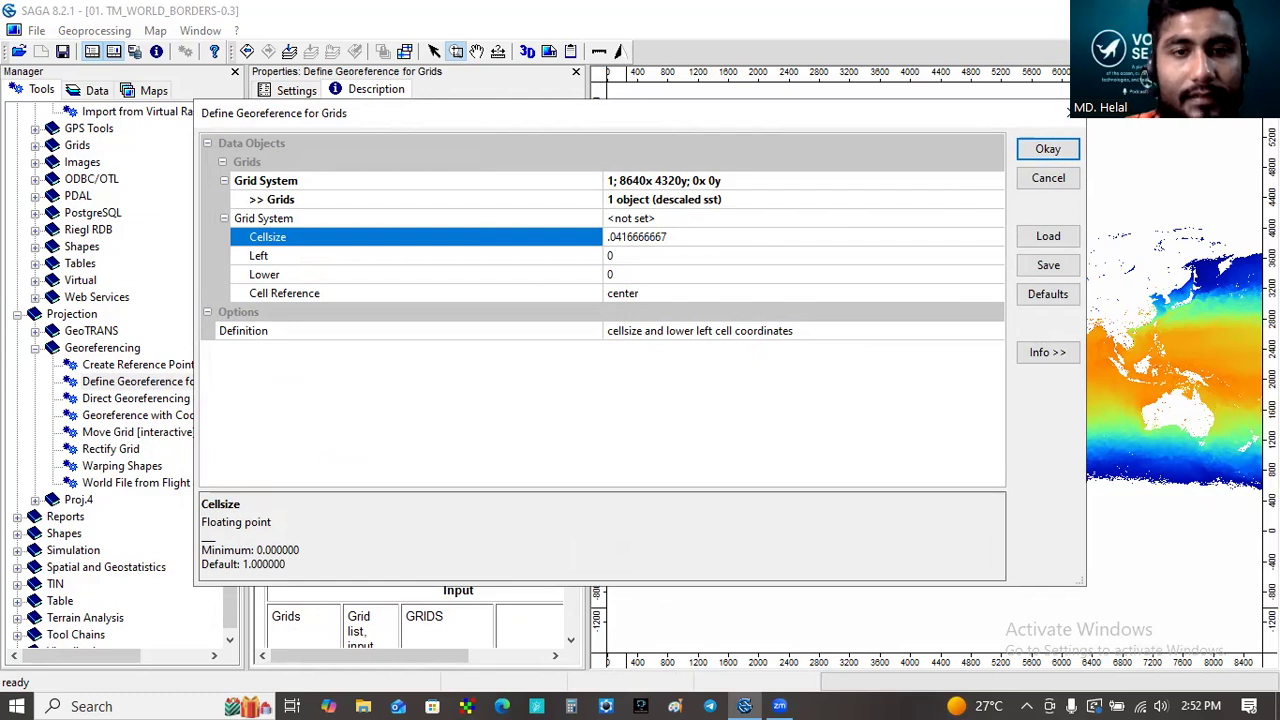
click(652, 255)
text(-)
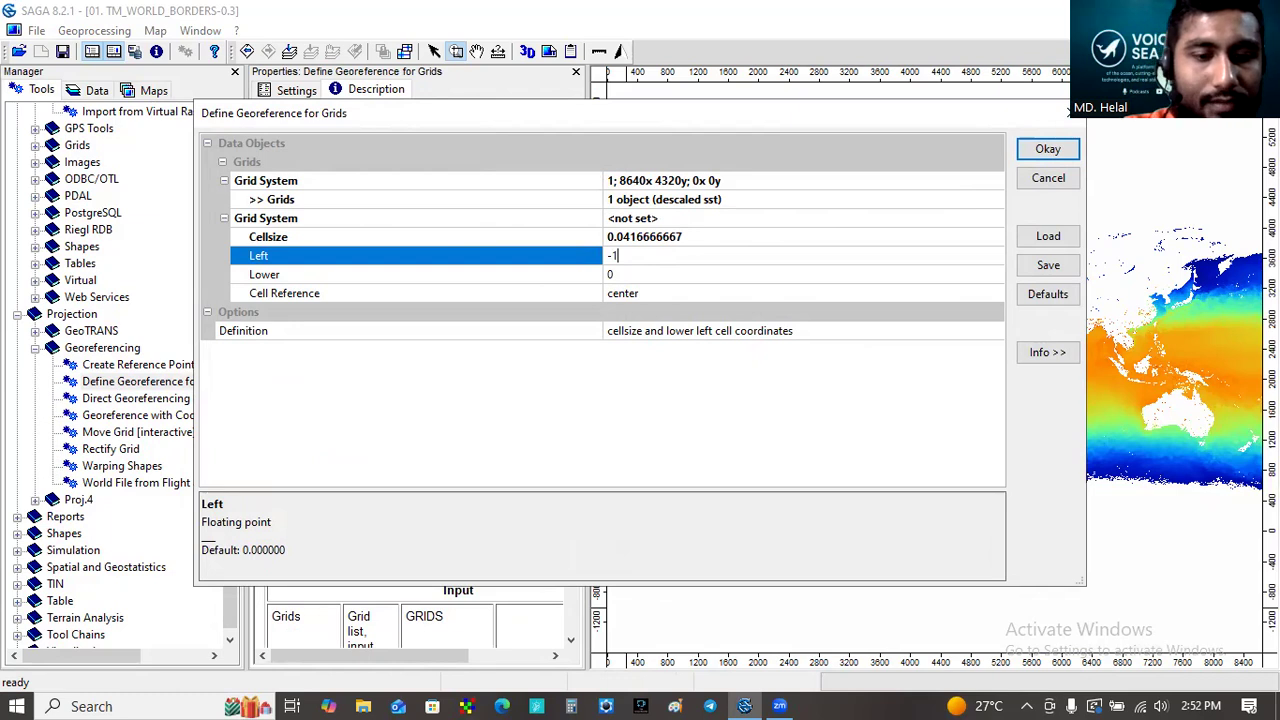
text(180)
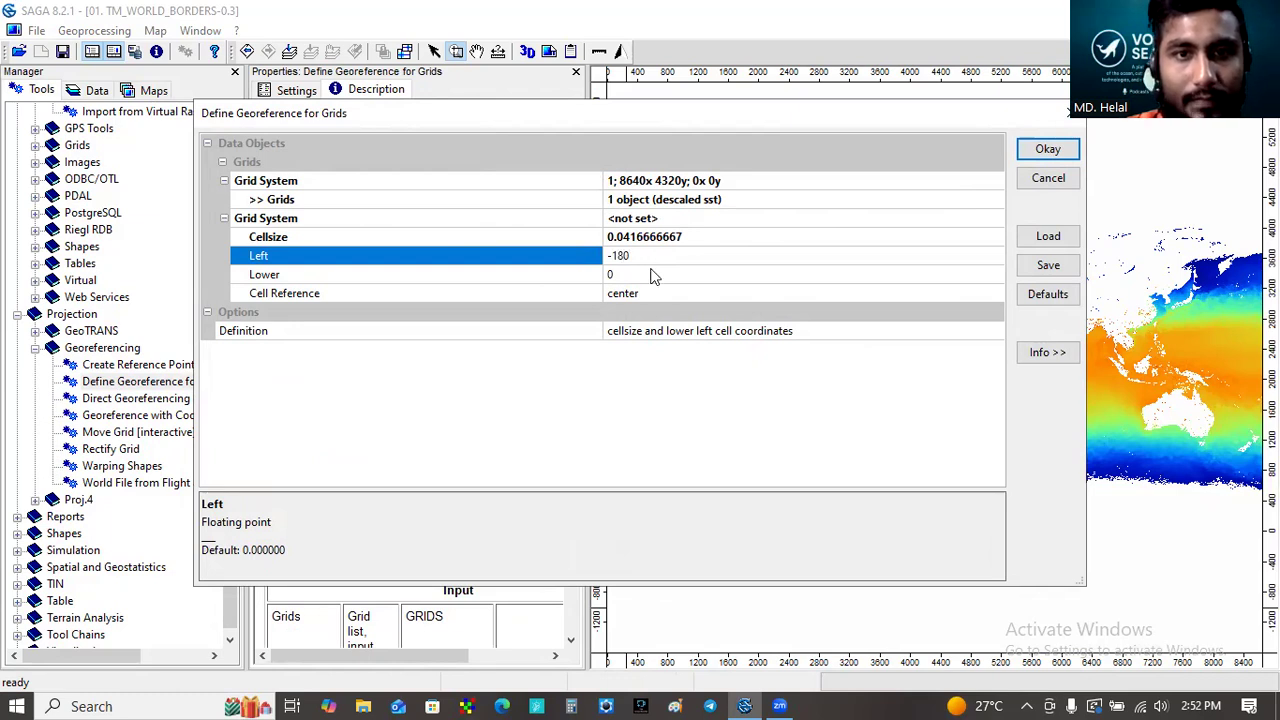
click(650, 274)
text(-90)
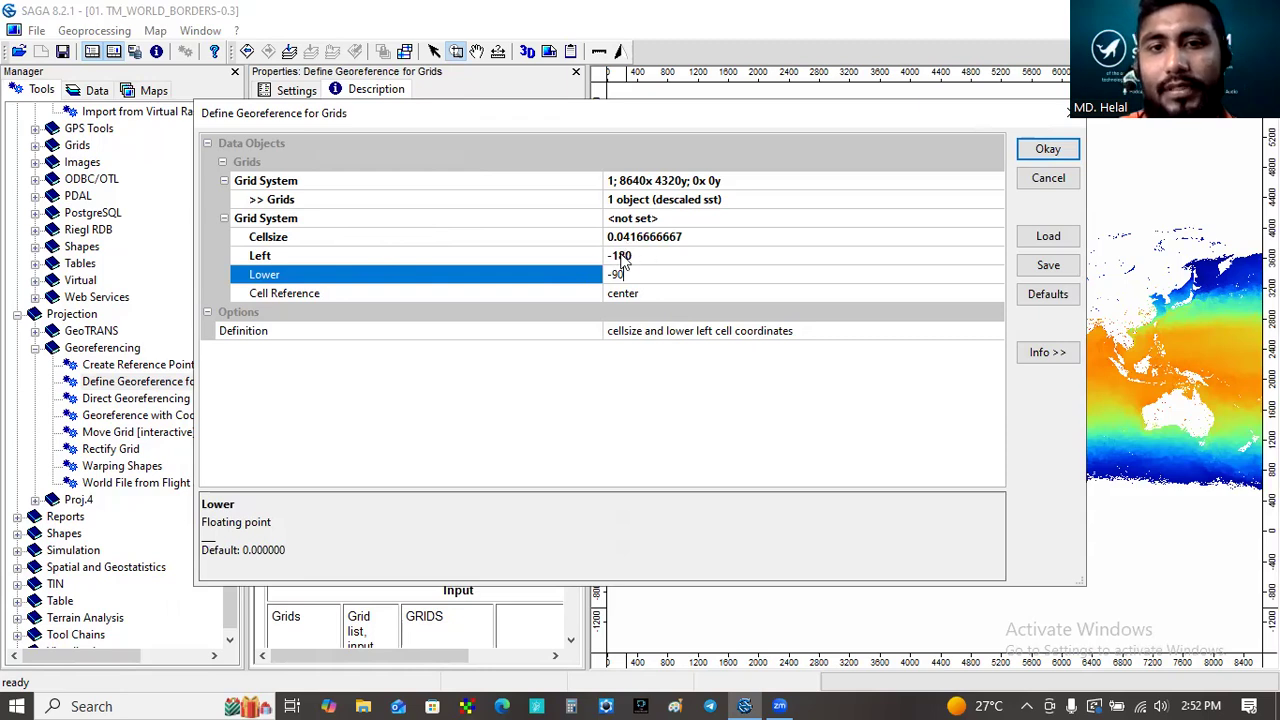
click(1040, 152)
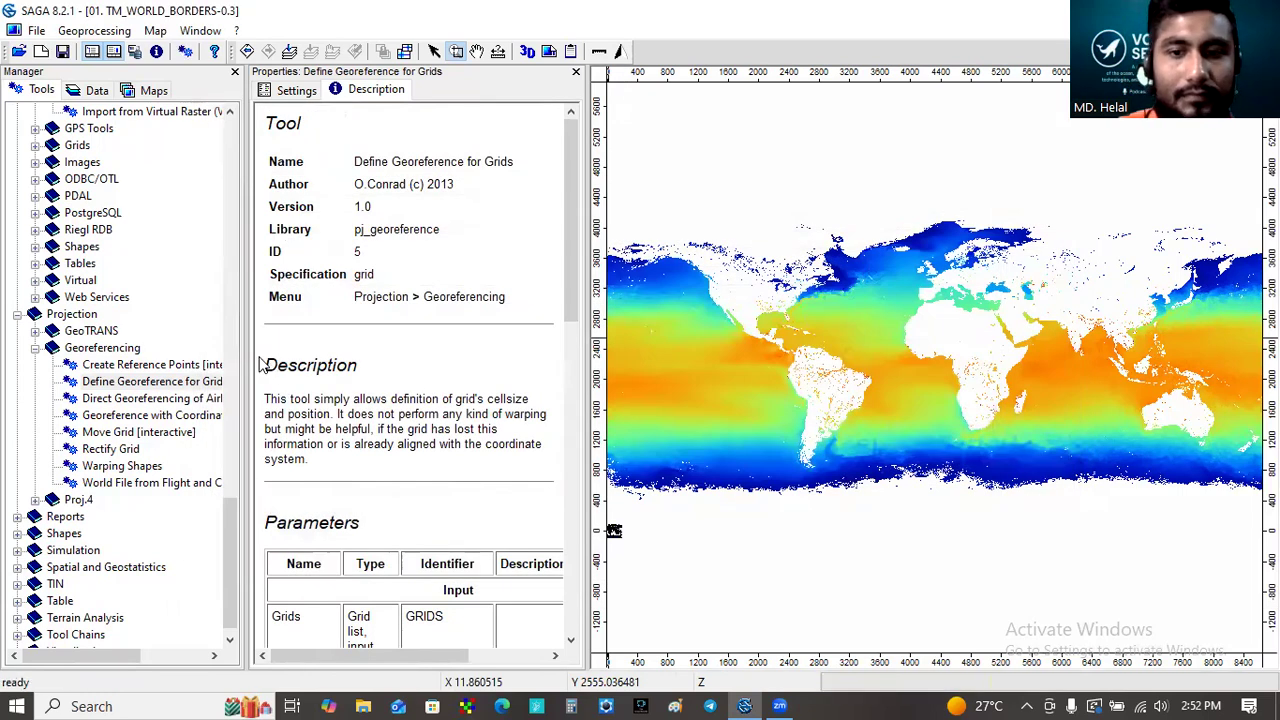
- Add the georeferenced descaled sst grid to the TM_WORLD_BORDERS-0.3 map
click(96, 90)
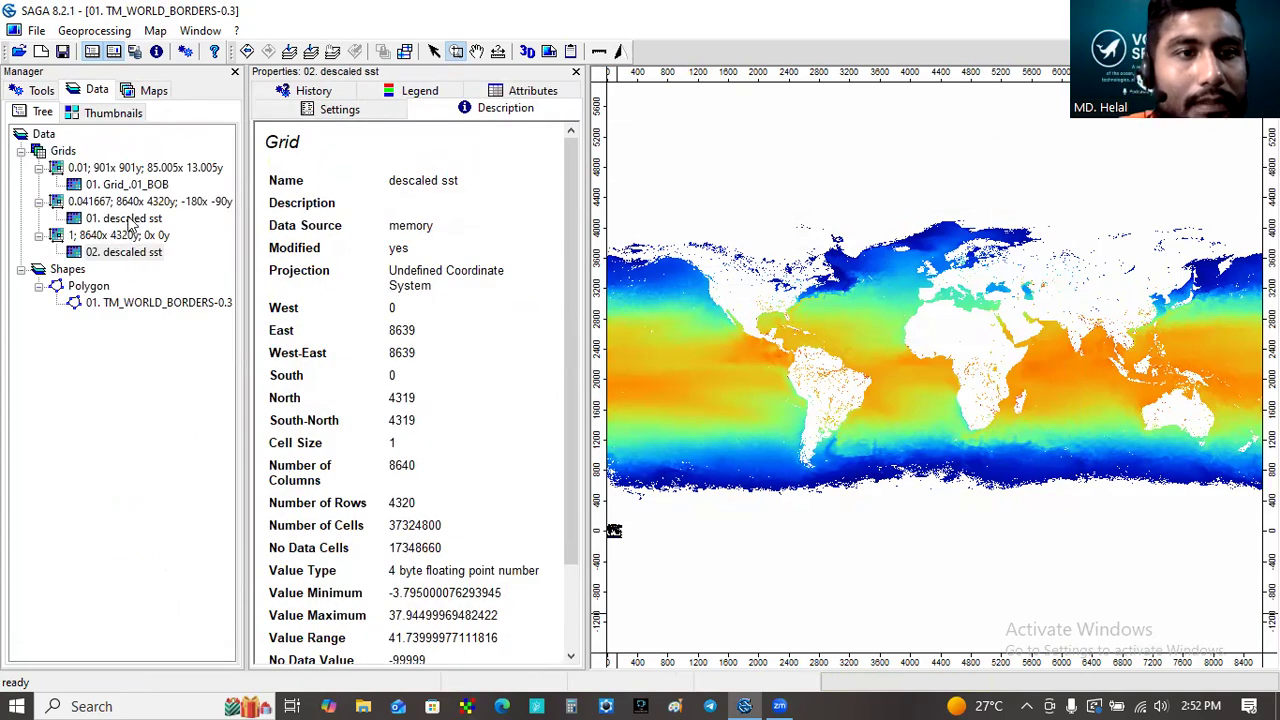
click(130, 218)
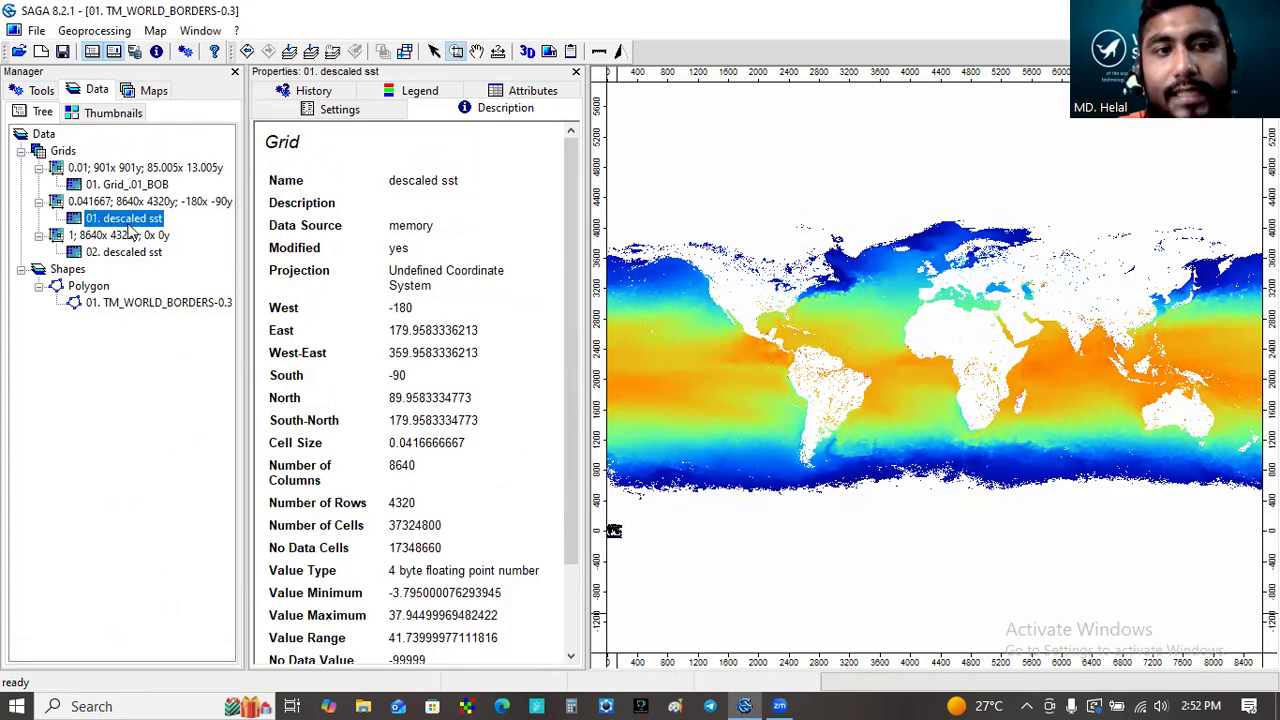
right_click(132, 220)
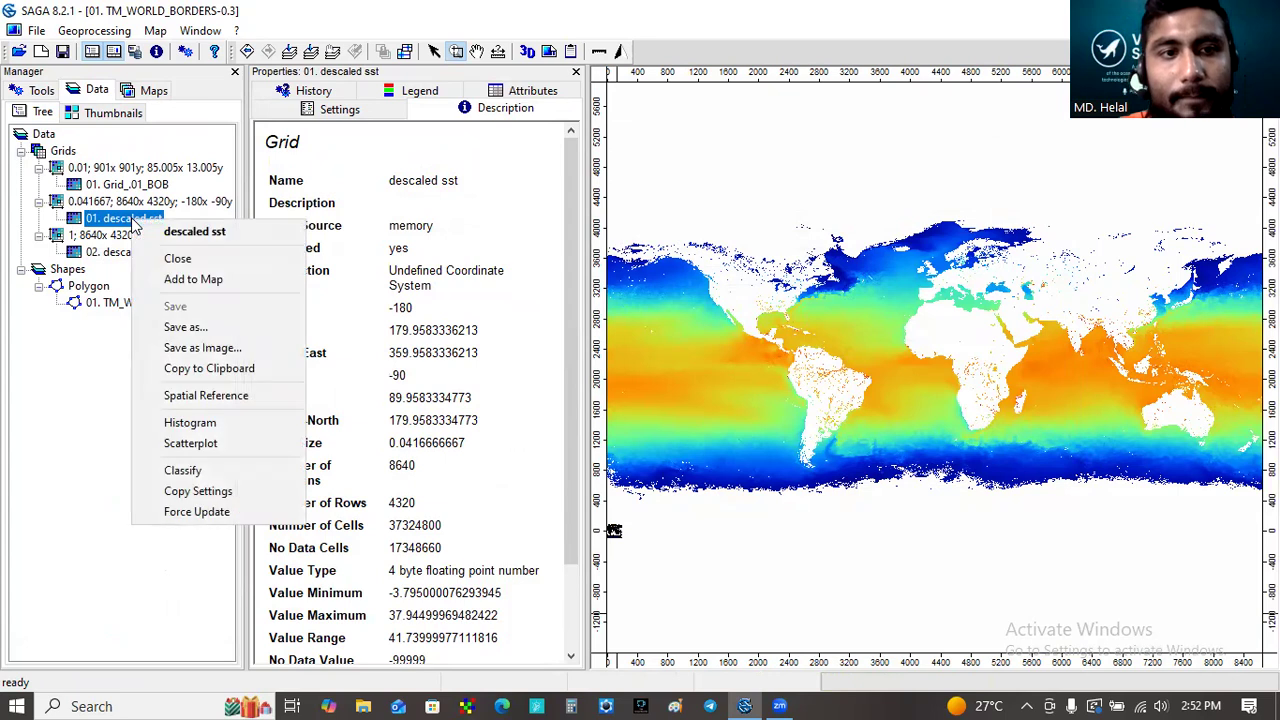
click(190, 282)
click(594, 340)
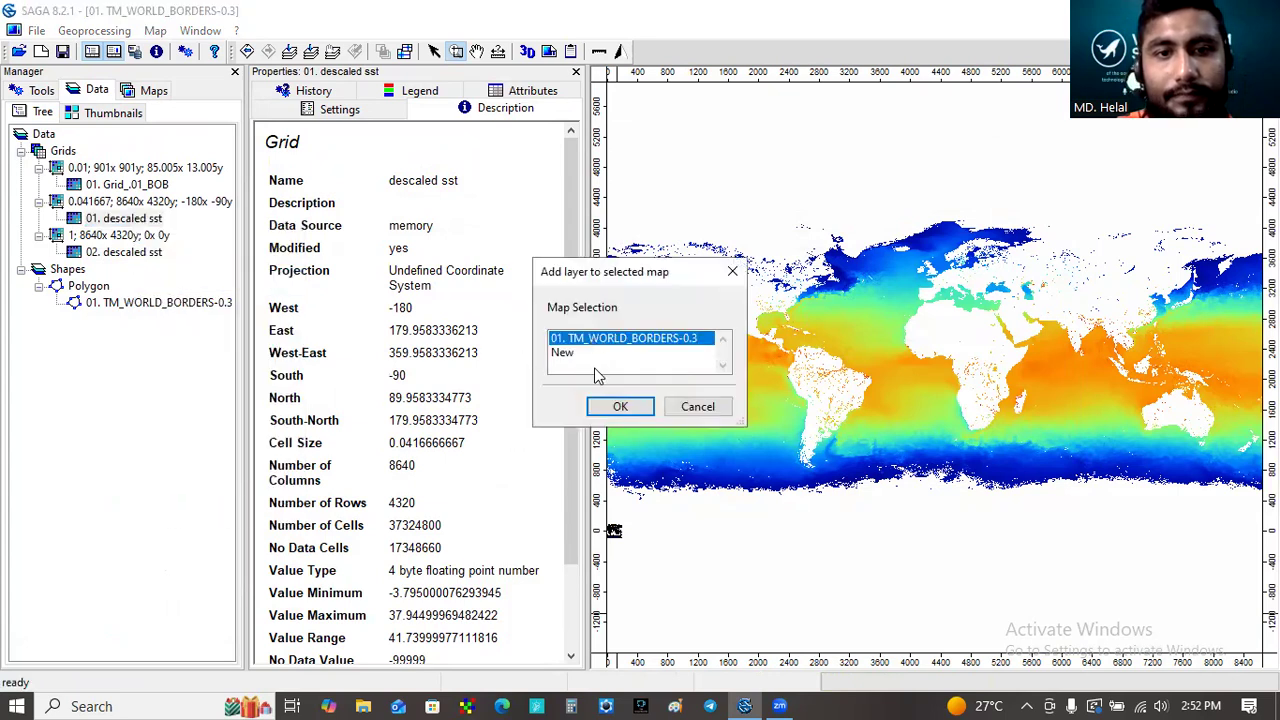
click(617, 407)
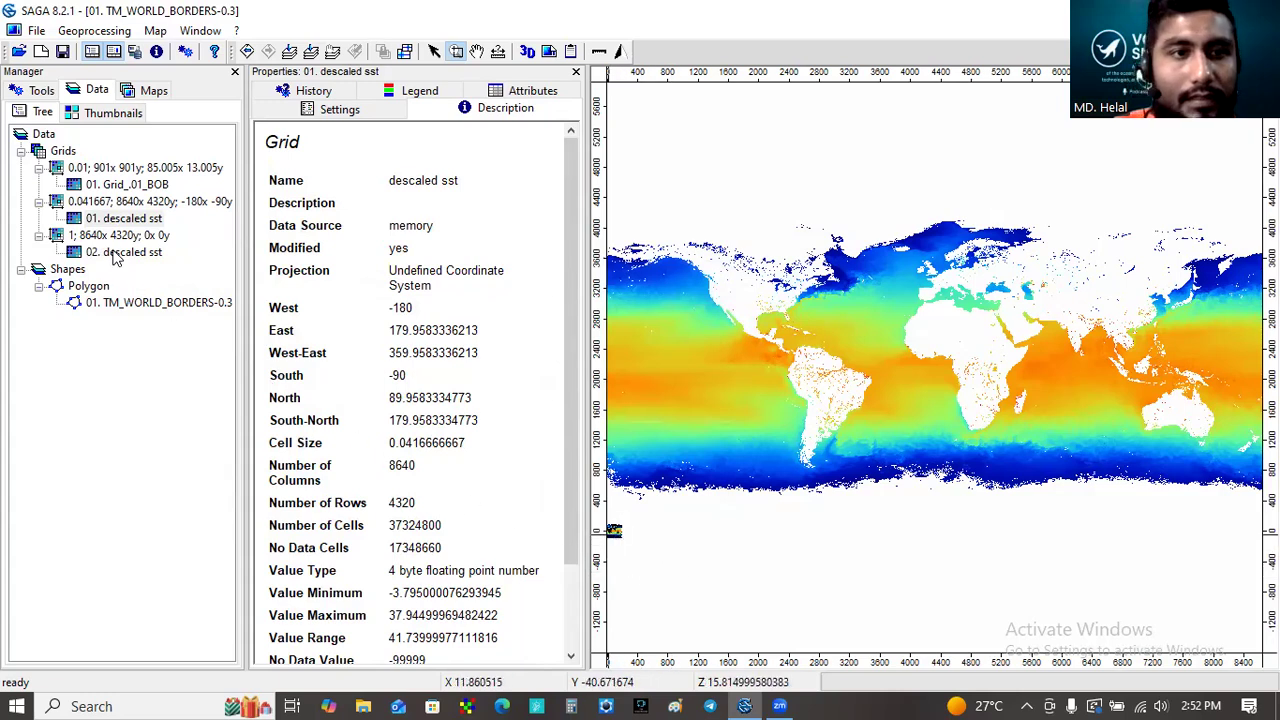
- Move the TM_WORLD_BORDERS-0.3 layer to the top of the map's layer order
click(118, 219)
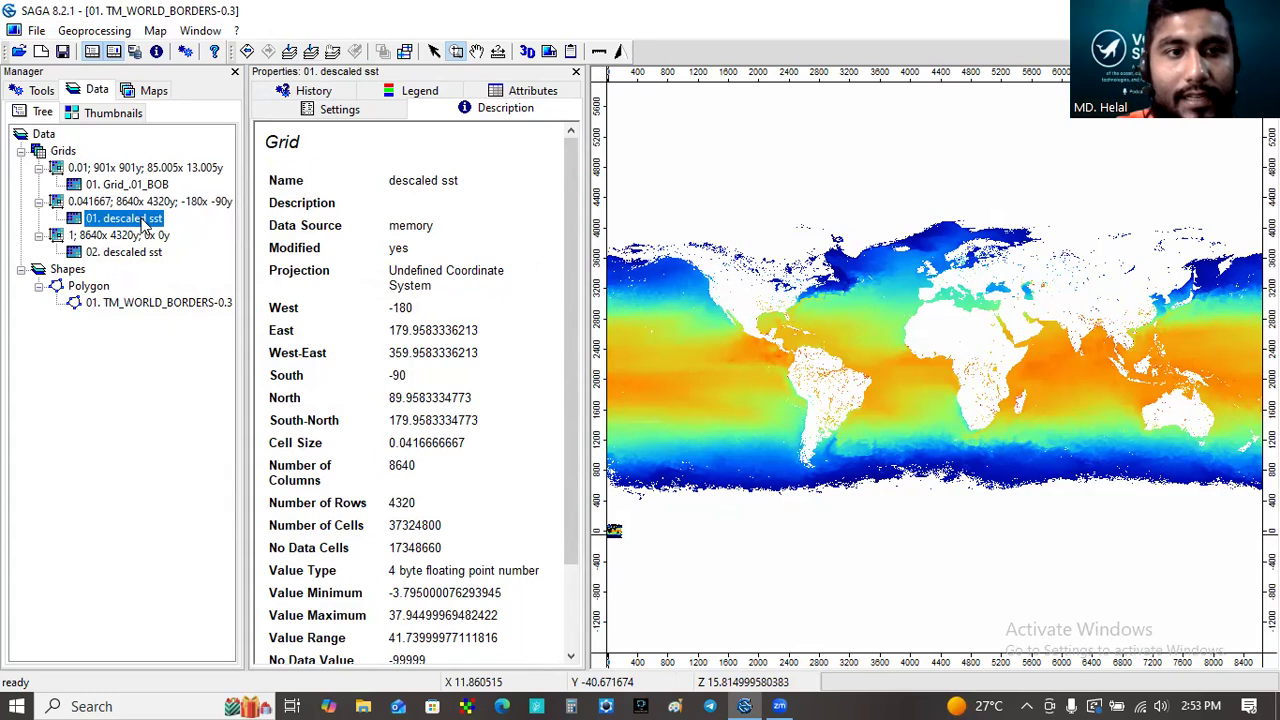
click(310, 51)
click(160, 92)
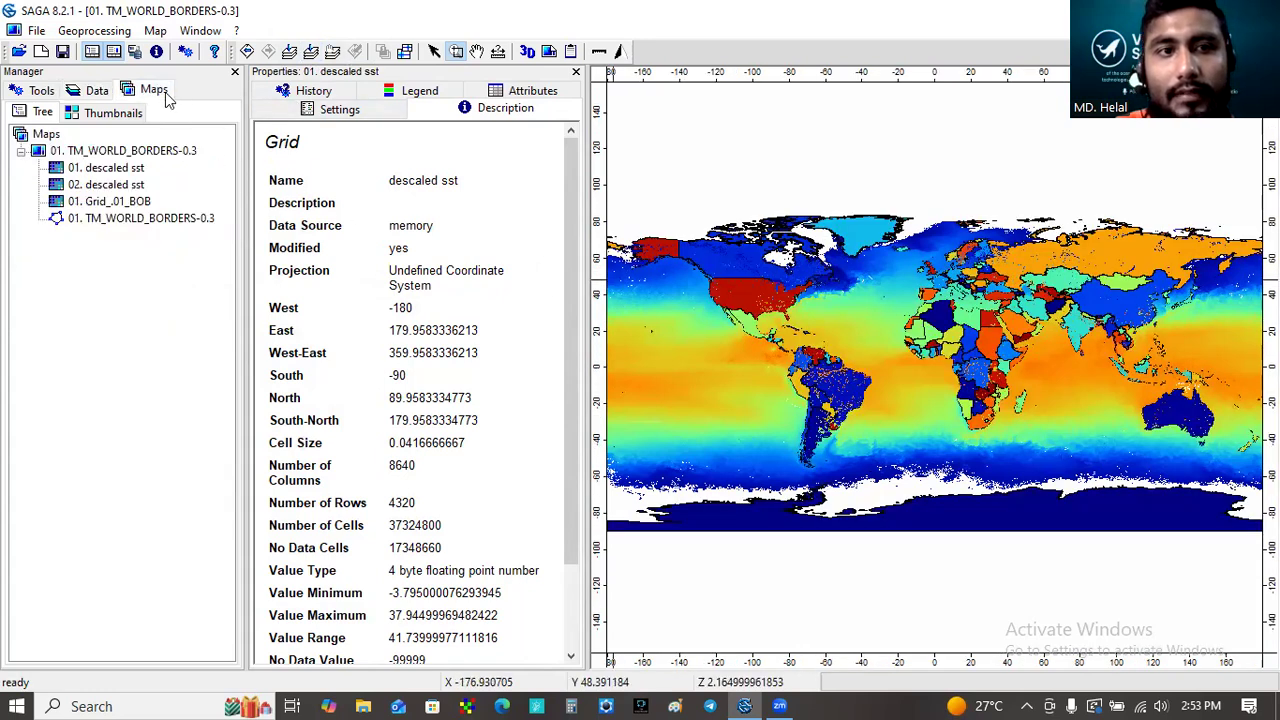
click(140, 220)
right_click(140, 222)
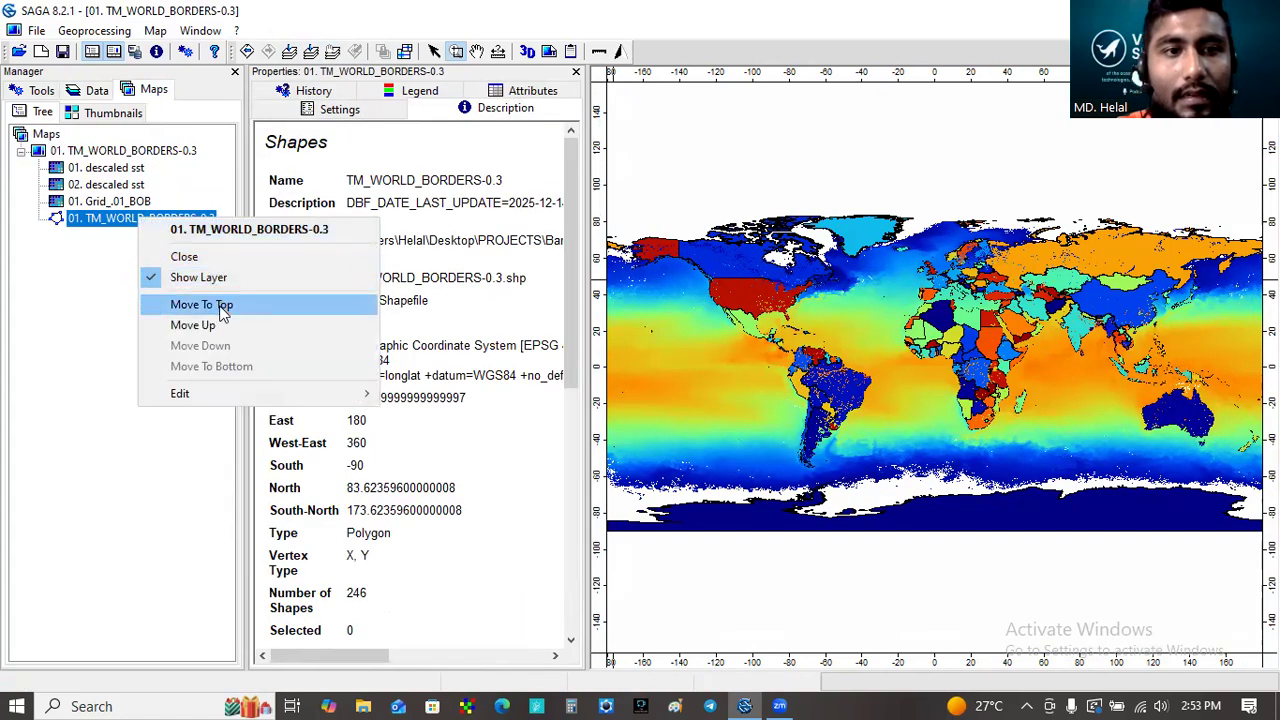
click(222, 308)
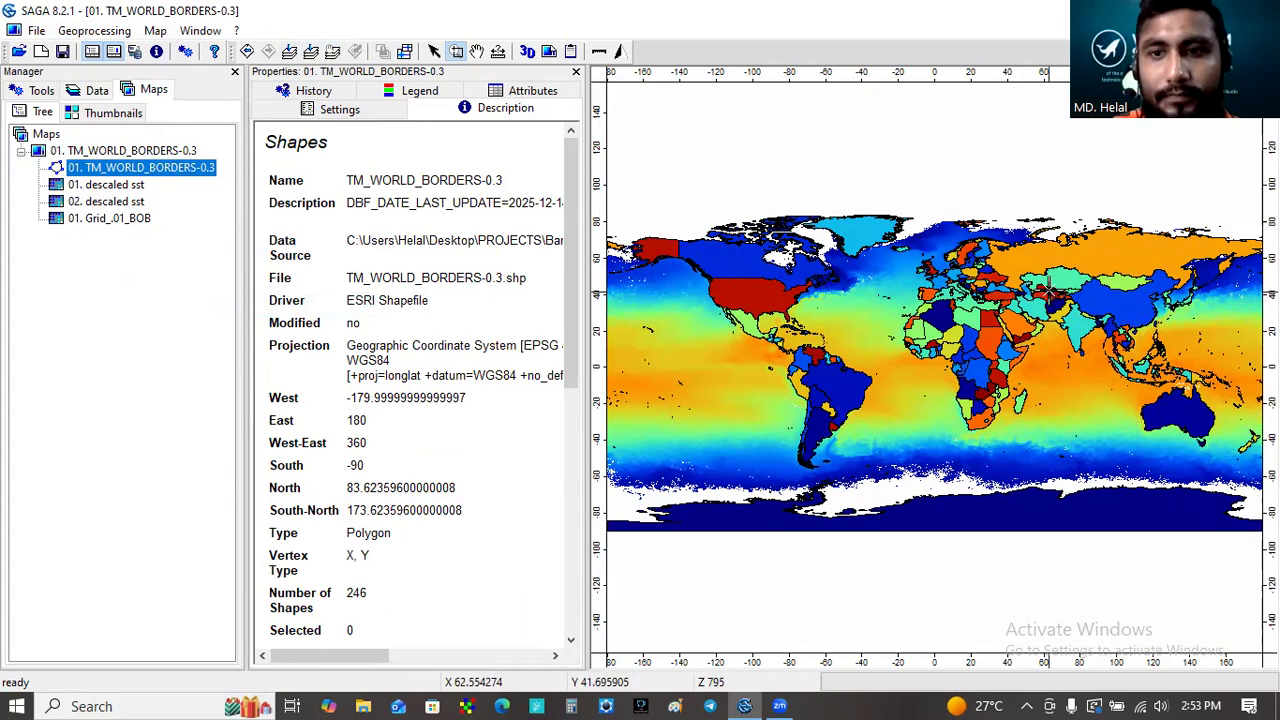
- Close the ungeoreferenced 02. descaled sst grid, confirming its deletion
click(1193, 441)
drag(1193, 441, 1043, 300)
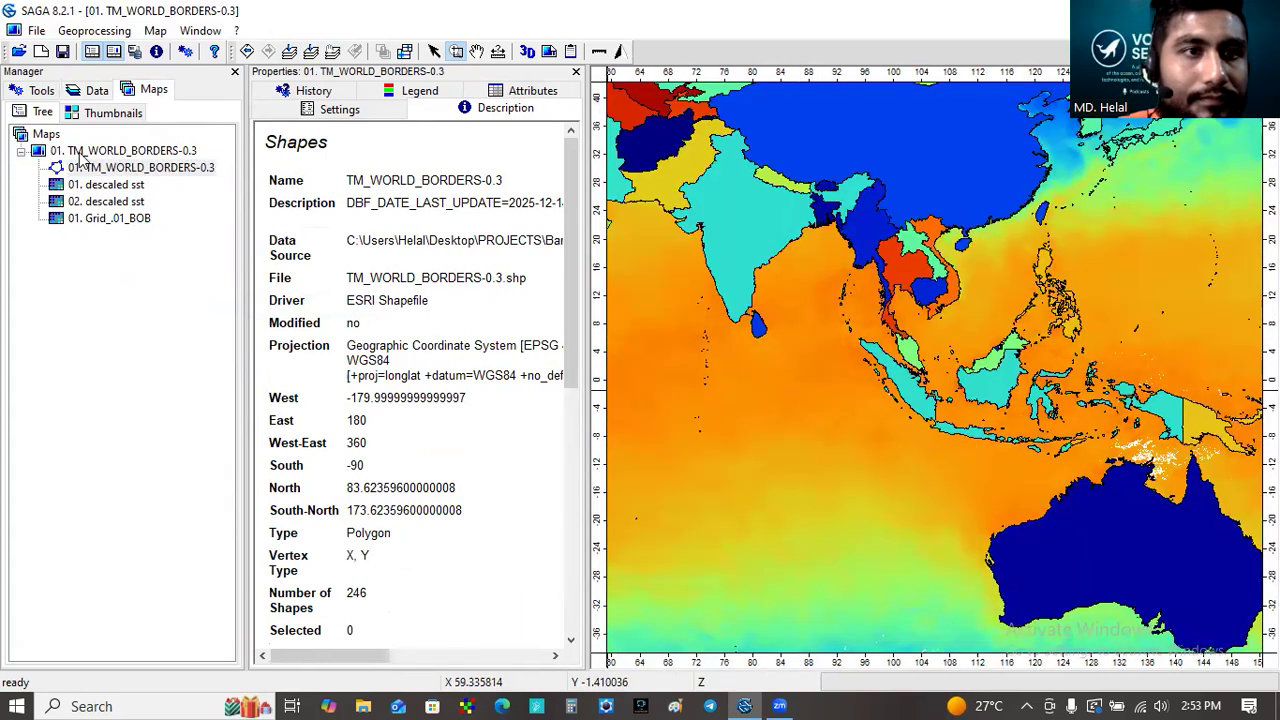
click(90, 93)
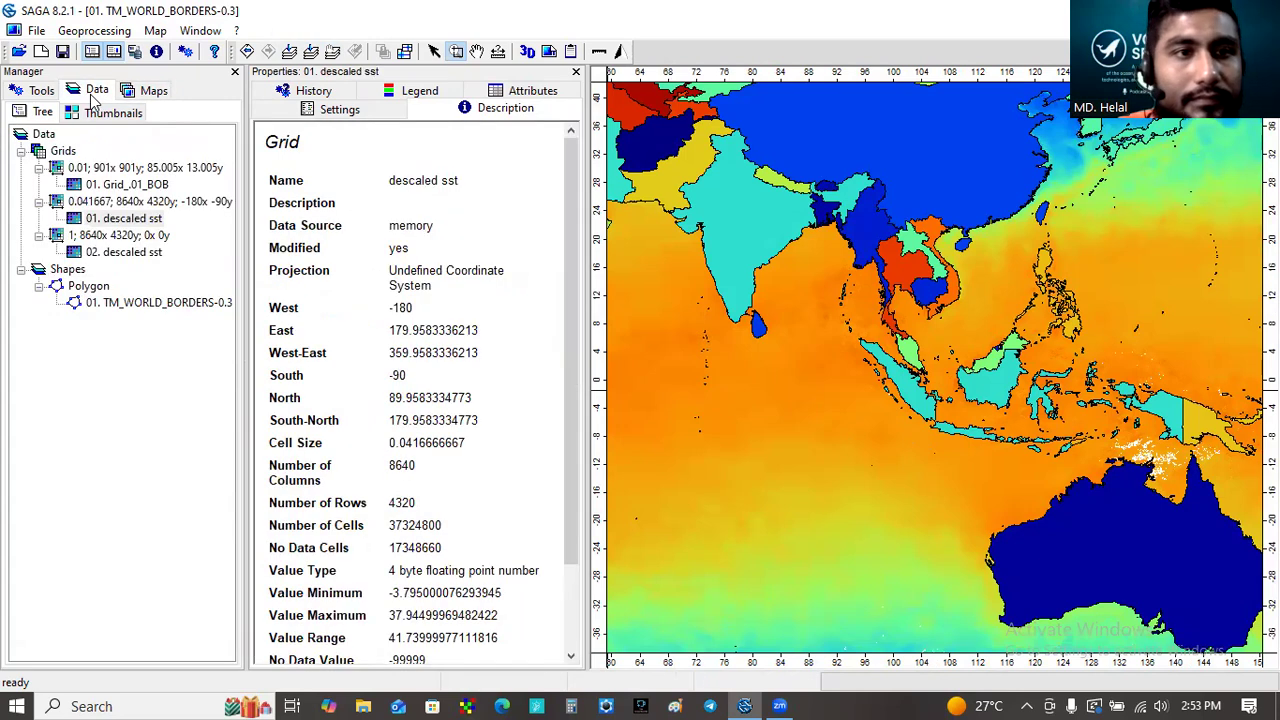
click(128, 252)
right_click(133, 256)
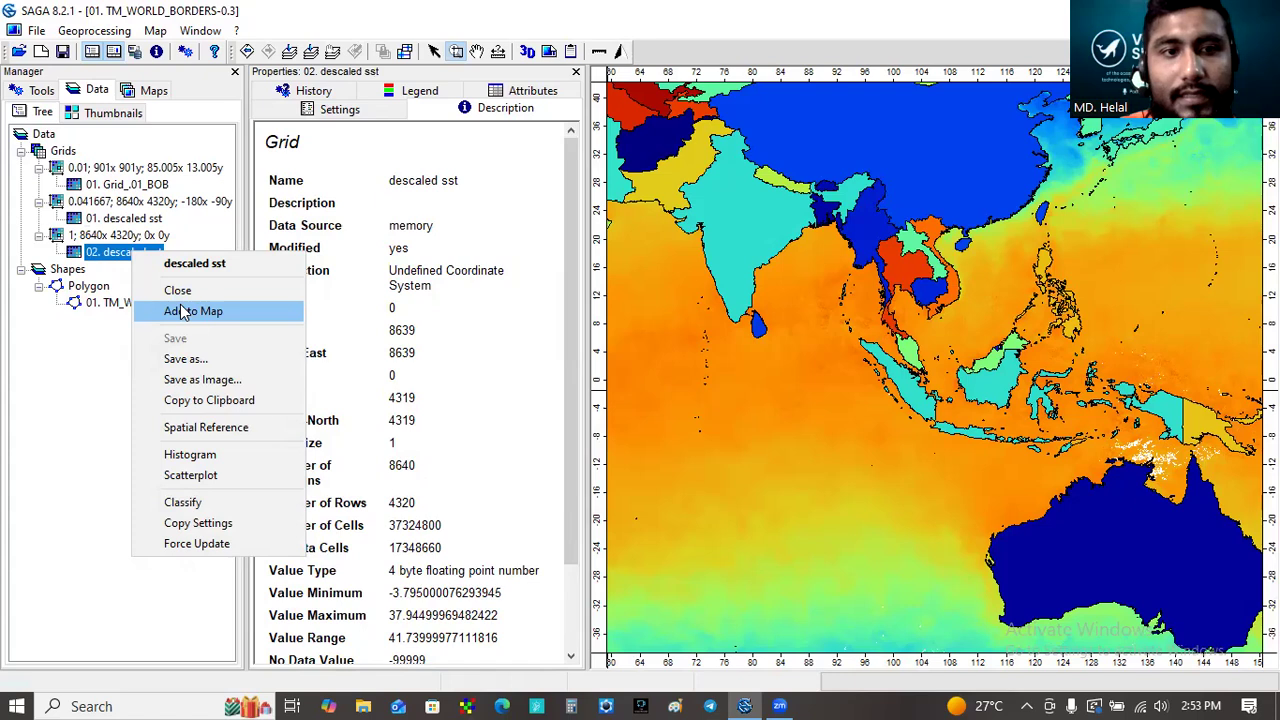
click(178, 291)
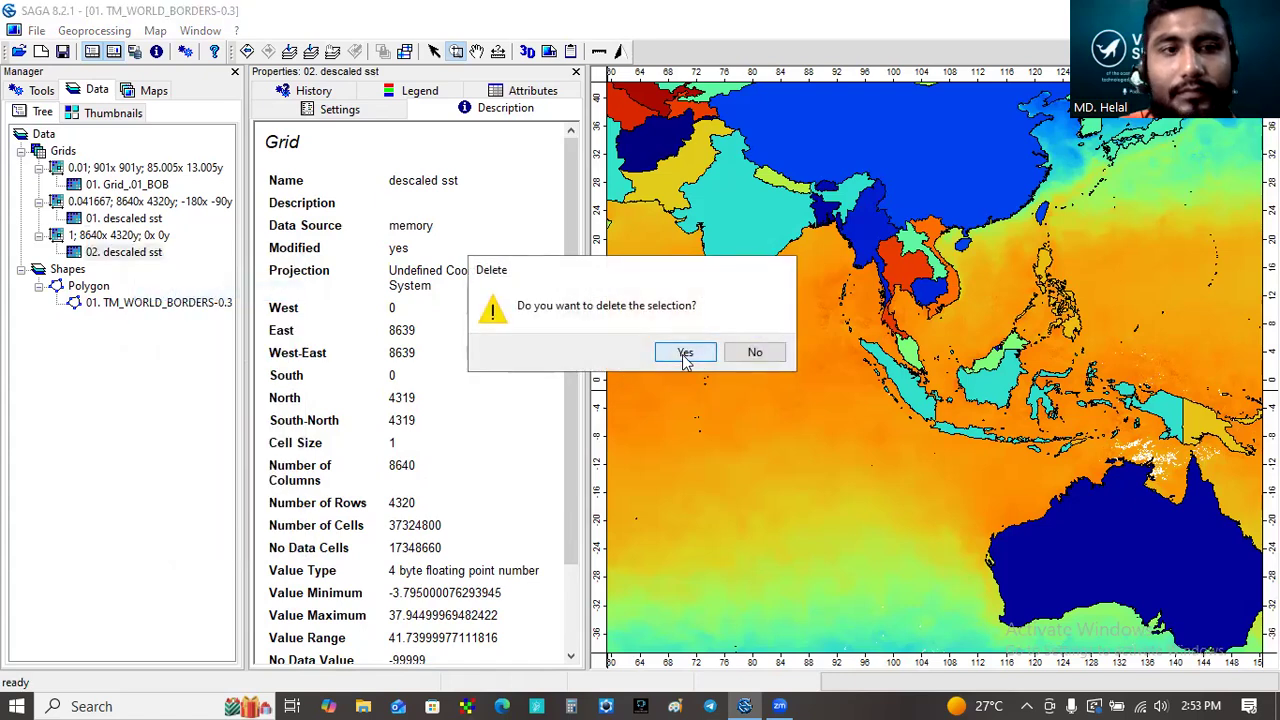
click(685, 353)
click(1048, 152)
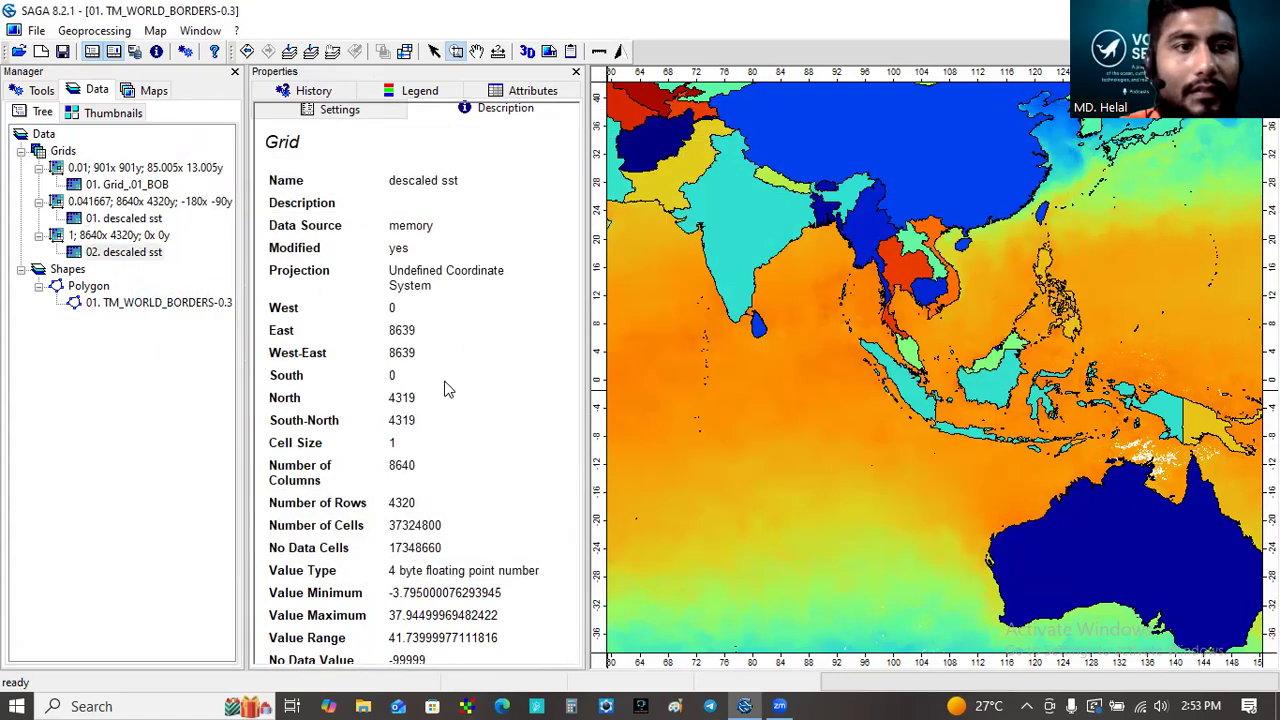
- Add the Grid_.01_BOB grid to the TM_WORLD_BORDERS-0.3 map and zoom to that layer
click(128, 189)
right_click(128, 189)
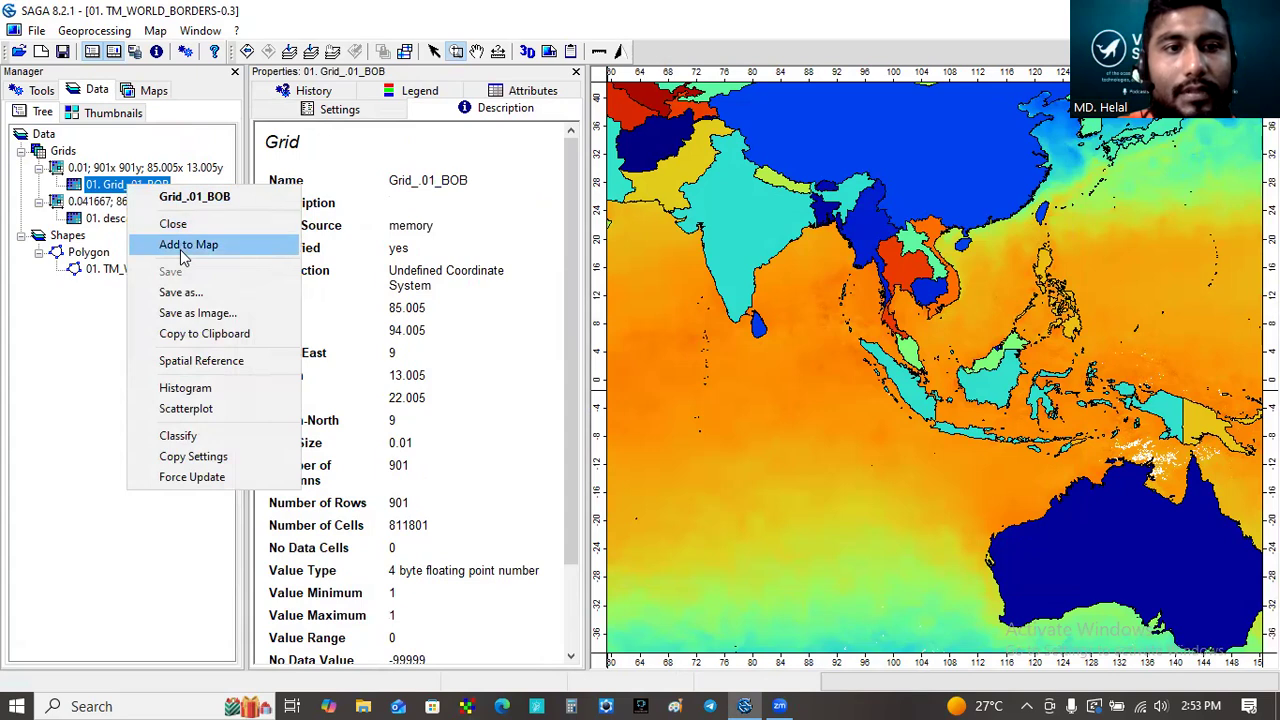
click(186, 244)
click(688, 339)
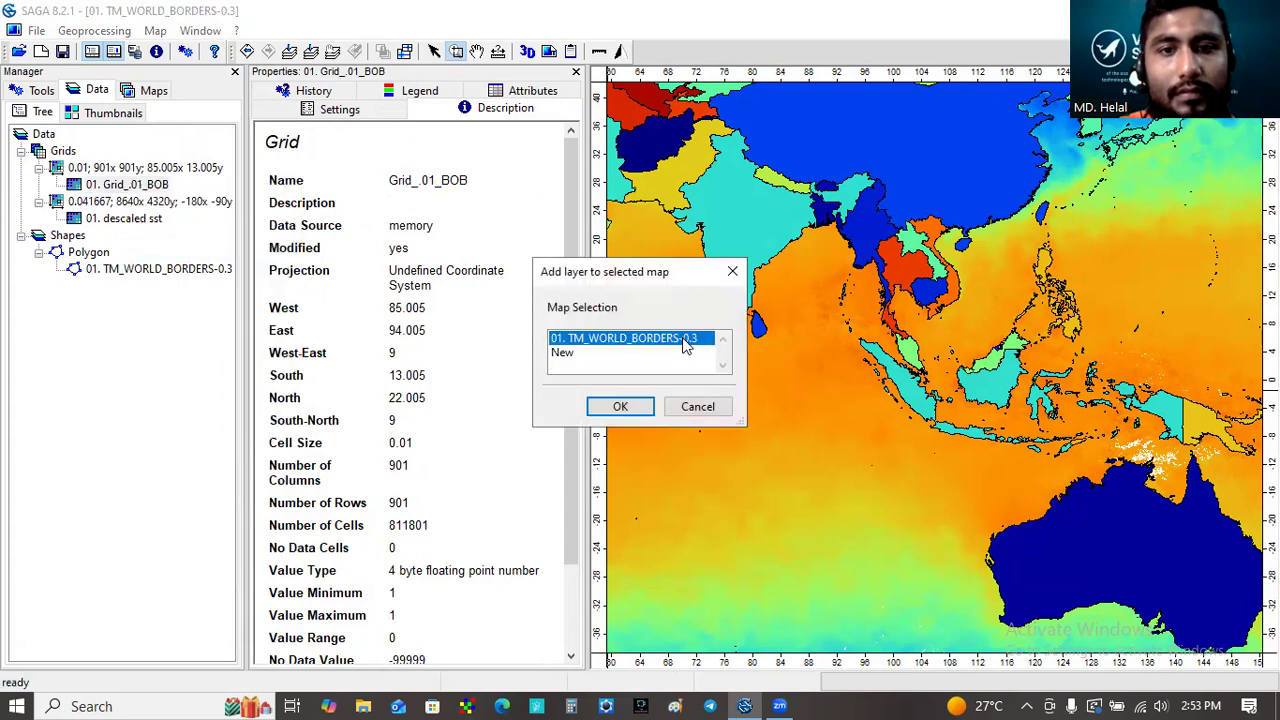
click(638, 409)
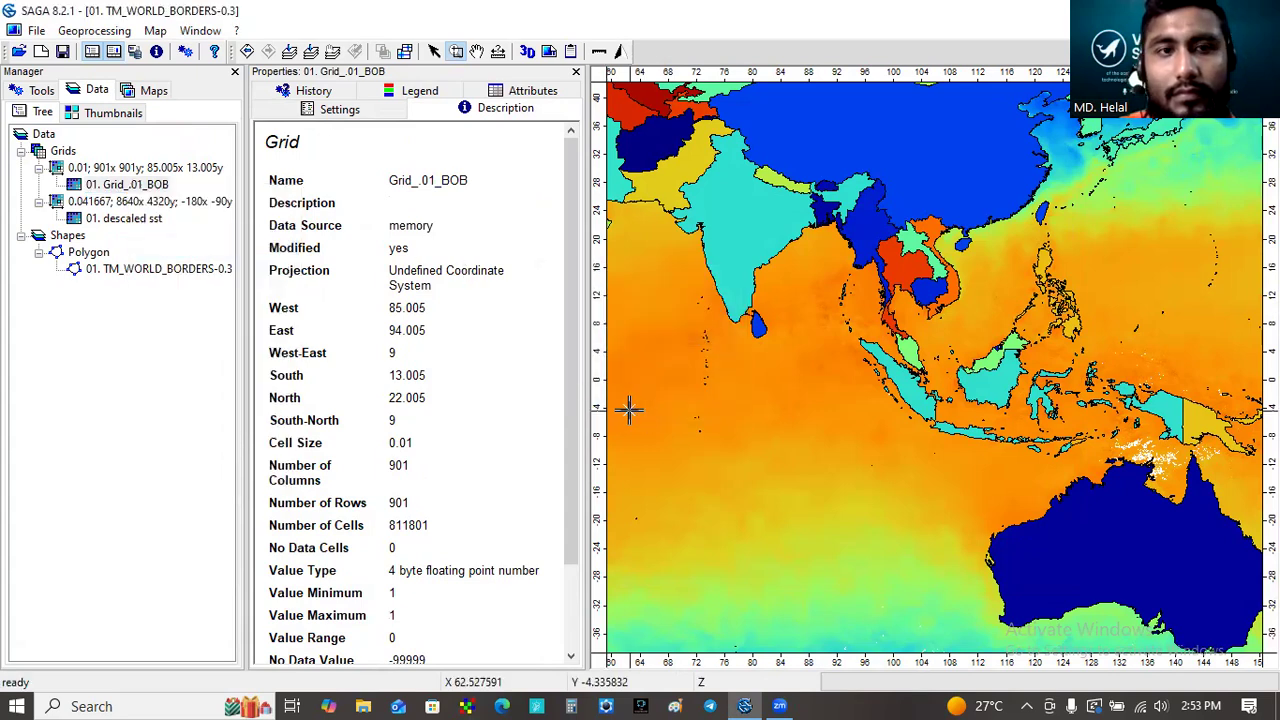
click(145, 186)
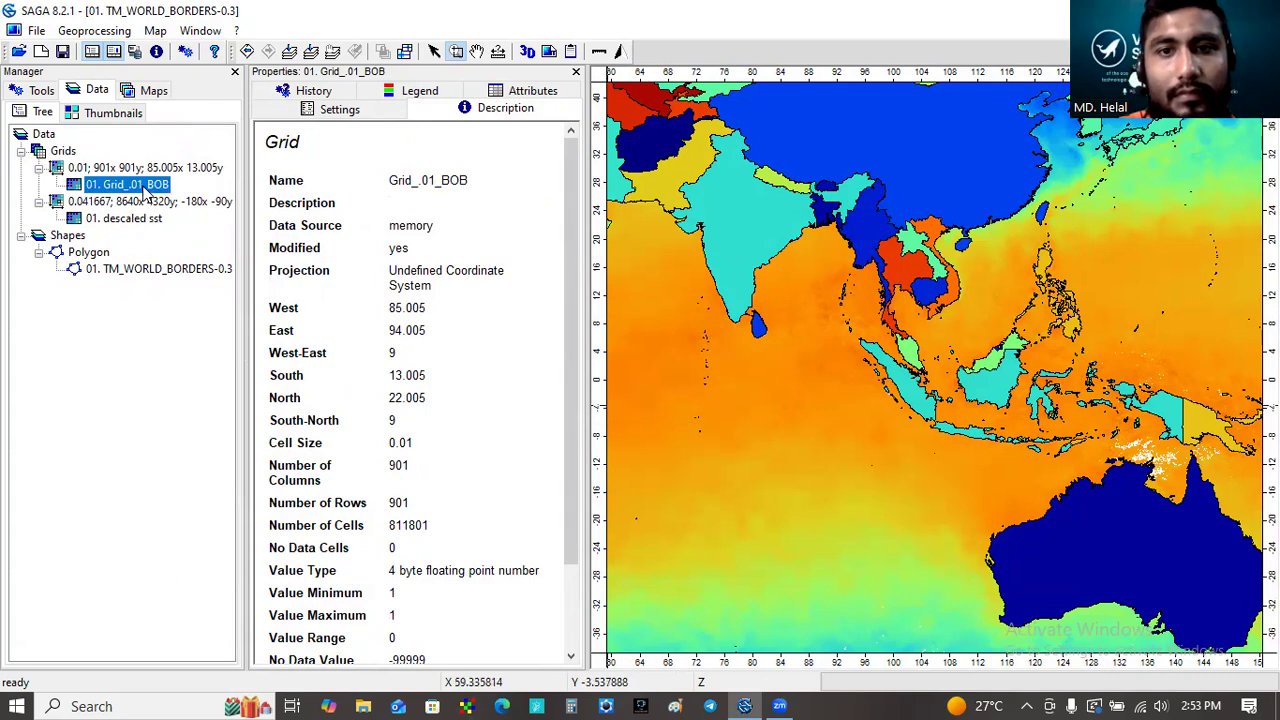
click(311, 53)
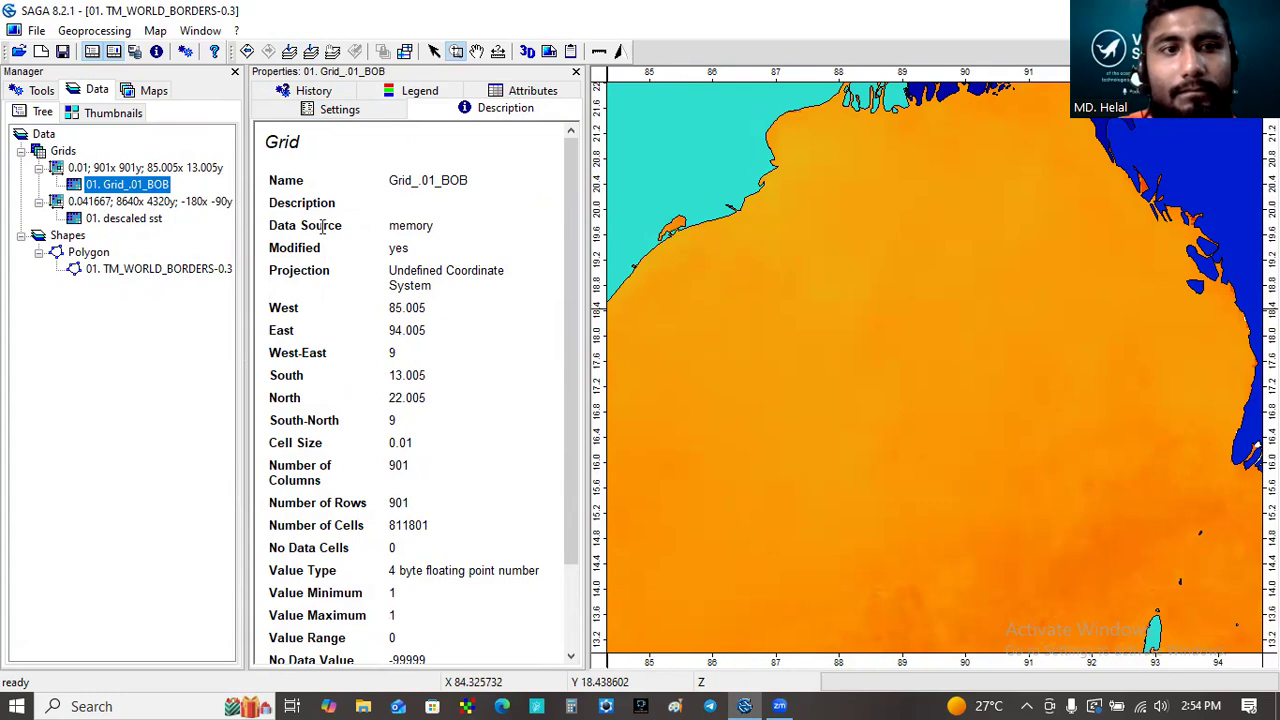
- Close the Grid_.01_BOB grid without saving its modifications
right_click(132, 188)
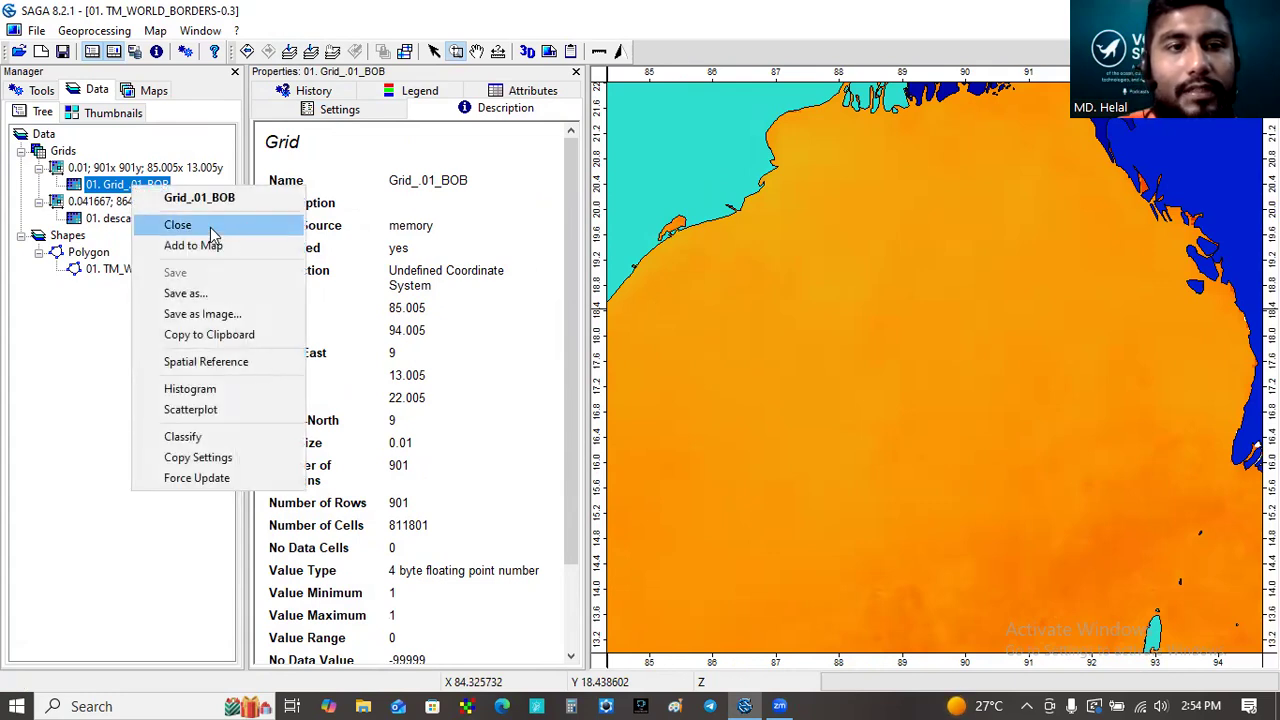
click(178, 225)
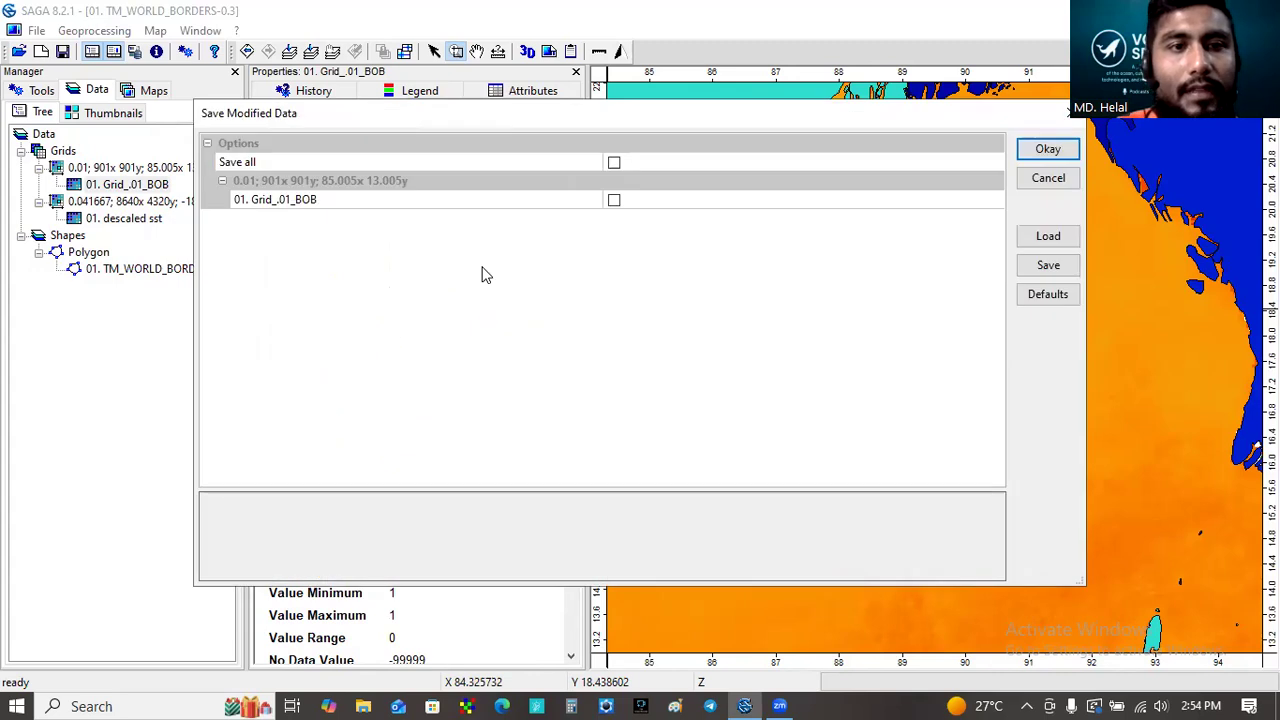
click(1035, 152)
- Load the frame_grid_0.01_bob.sgrd grid from the Grid_of_BayofBengal folder
click(37, 31)
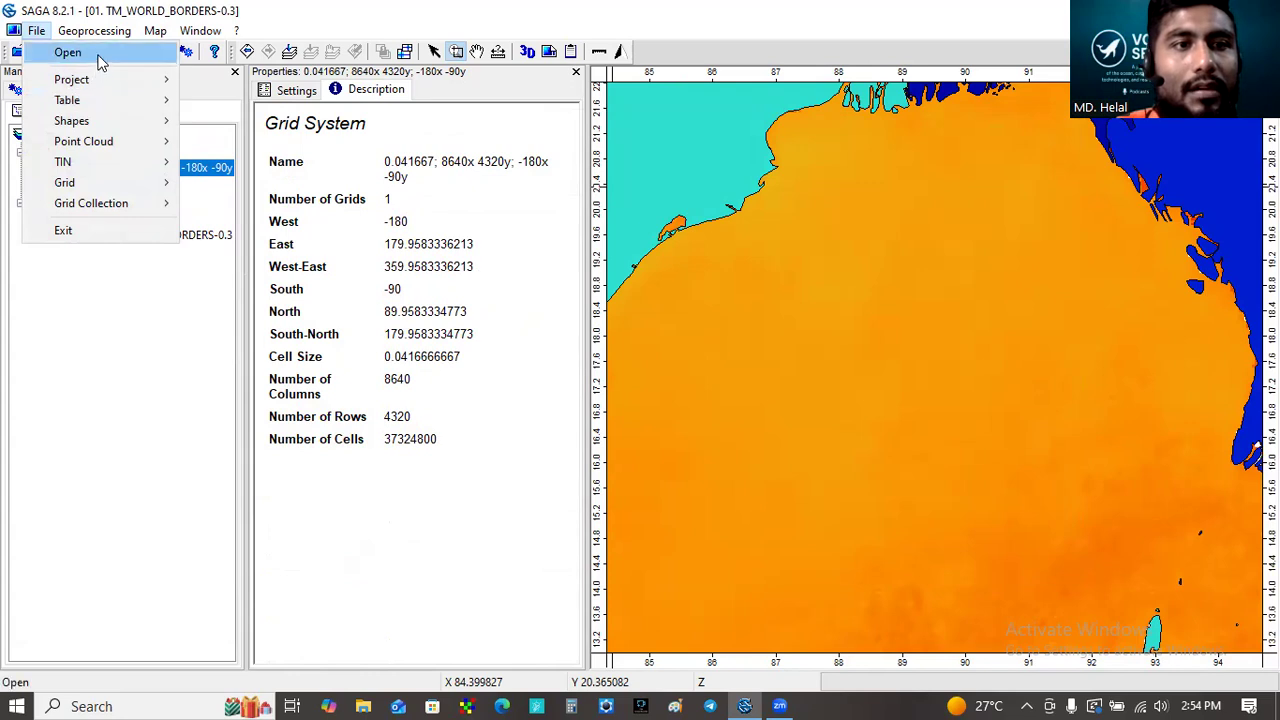
mouse_move(115, 184)
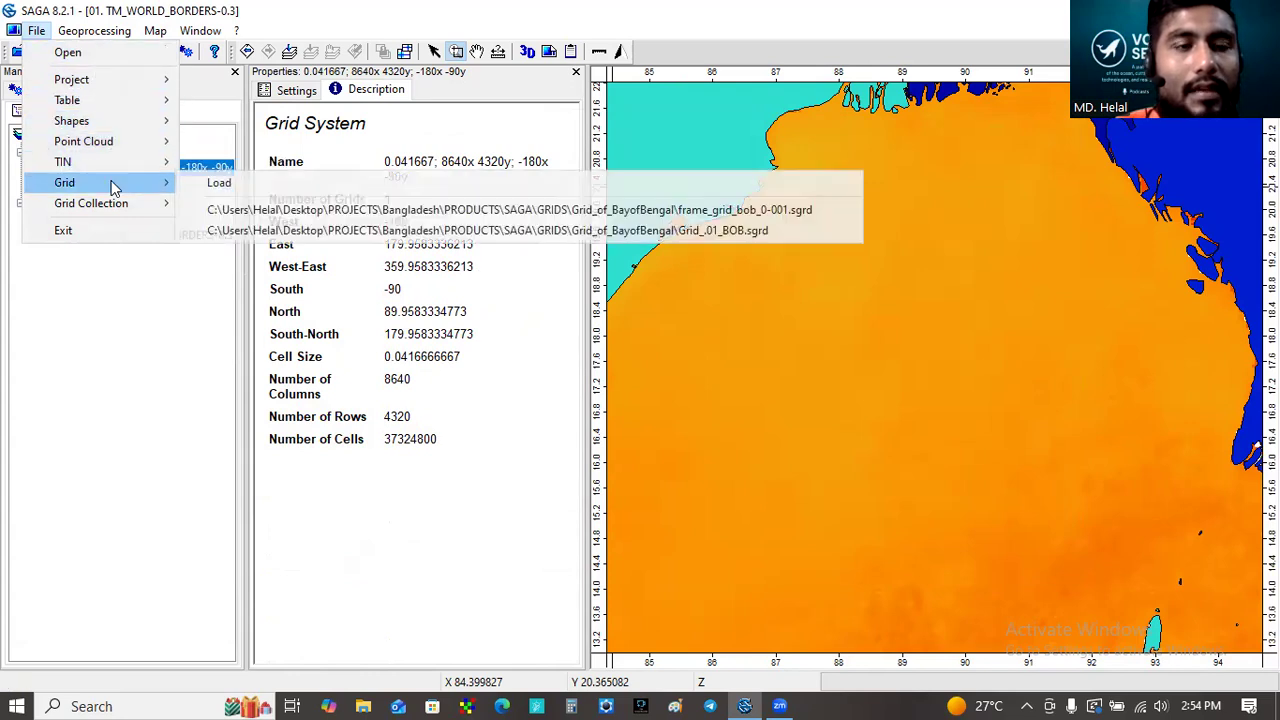
click(217, 185)
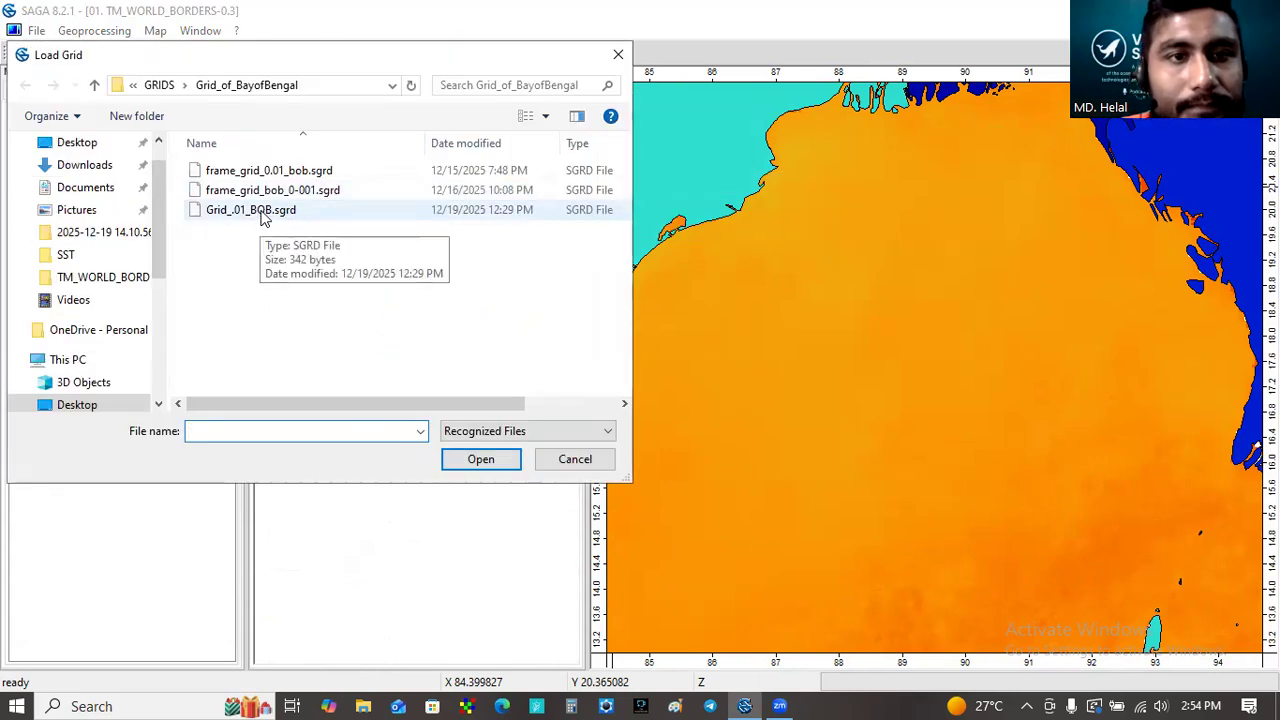
click(266, 172)
click(503, 466)
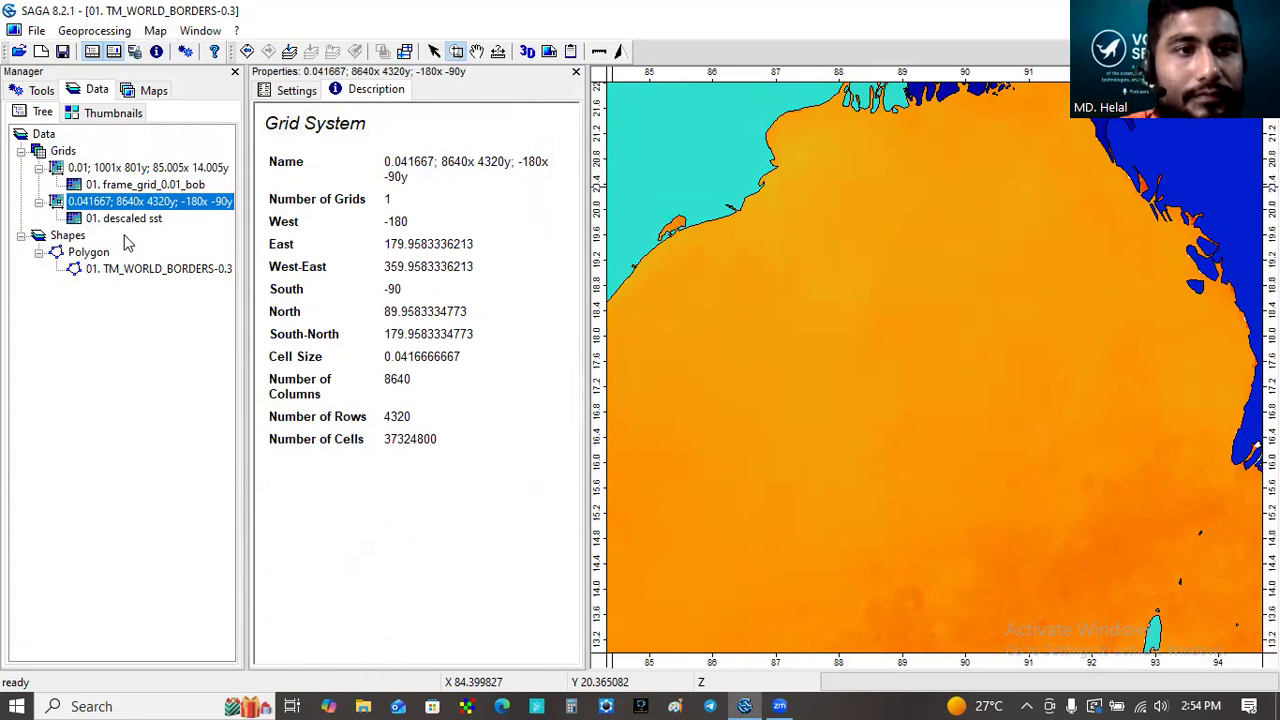
- Add the frame_grid_0.01_bob grid to the TM_WORLD_BORDERS-0.3 map
click(134, 187)
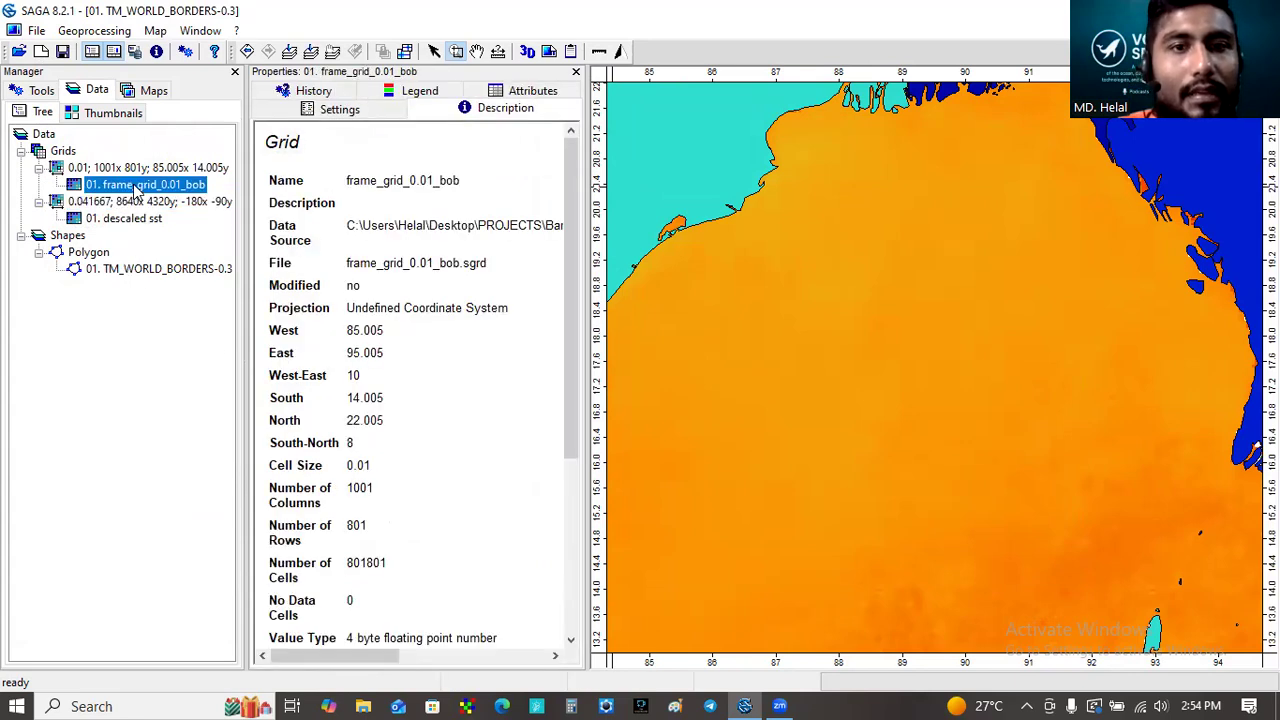
right_click(136, 190)
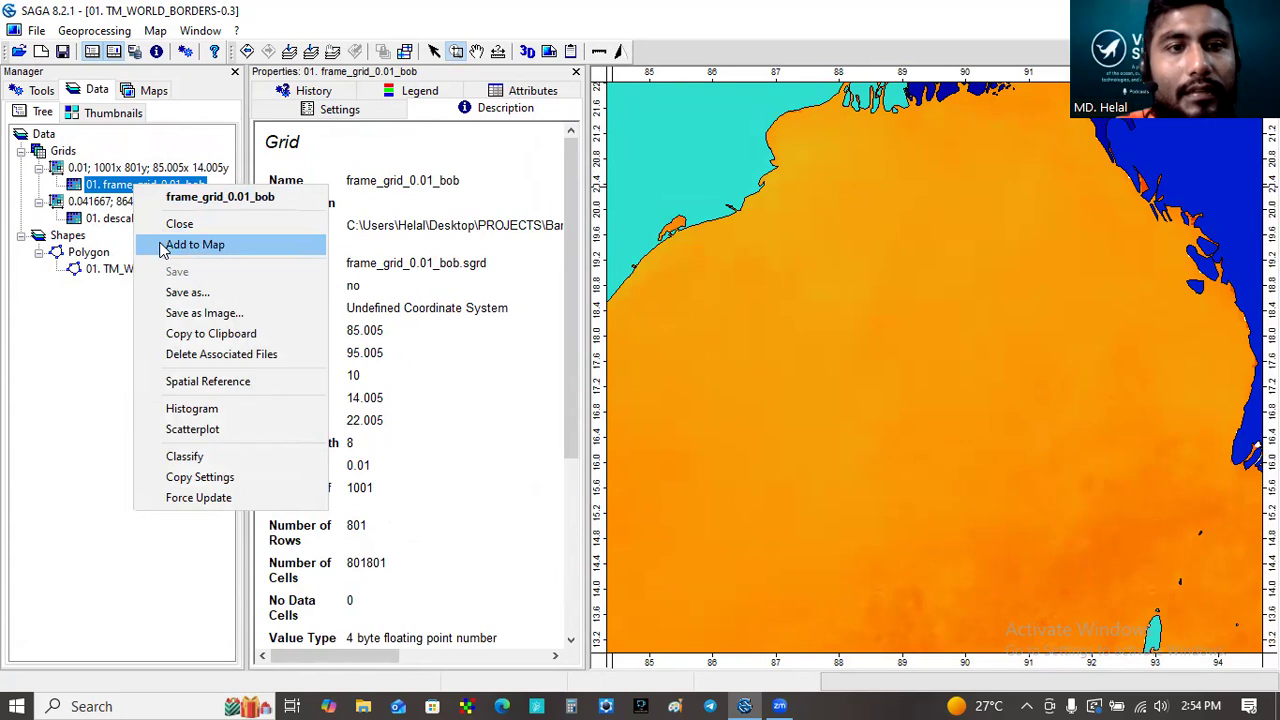
click(163, 245)
click(689, 338)
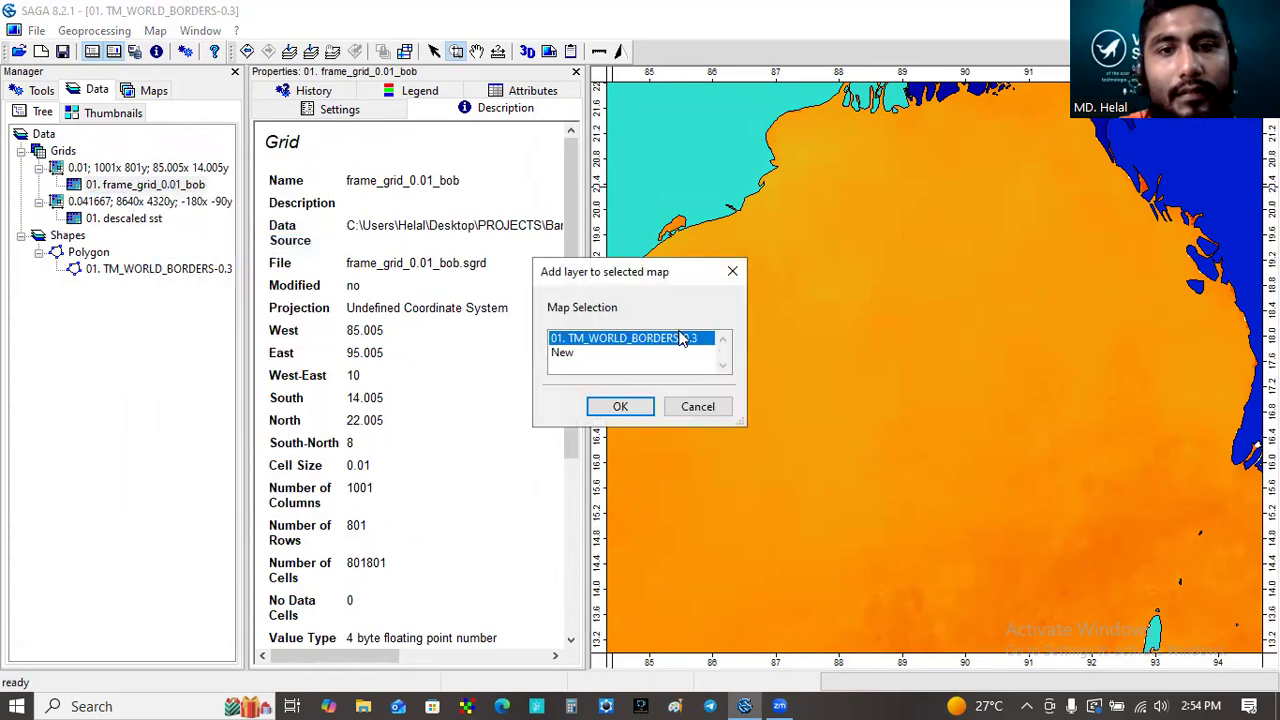
click(621, 407)
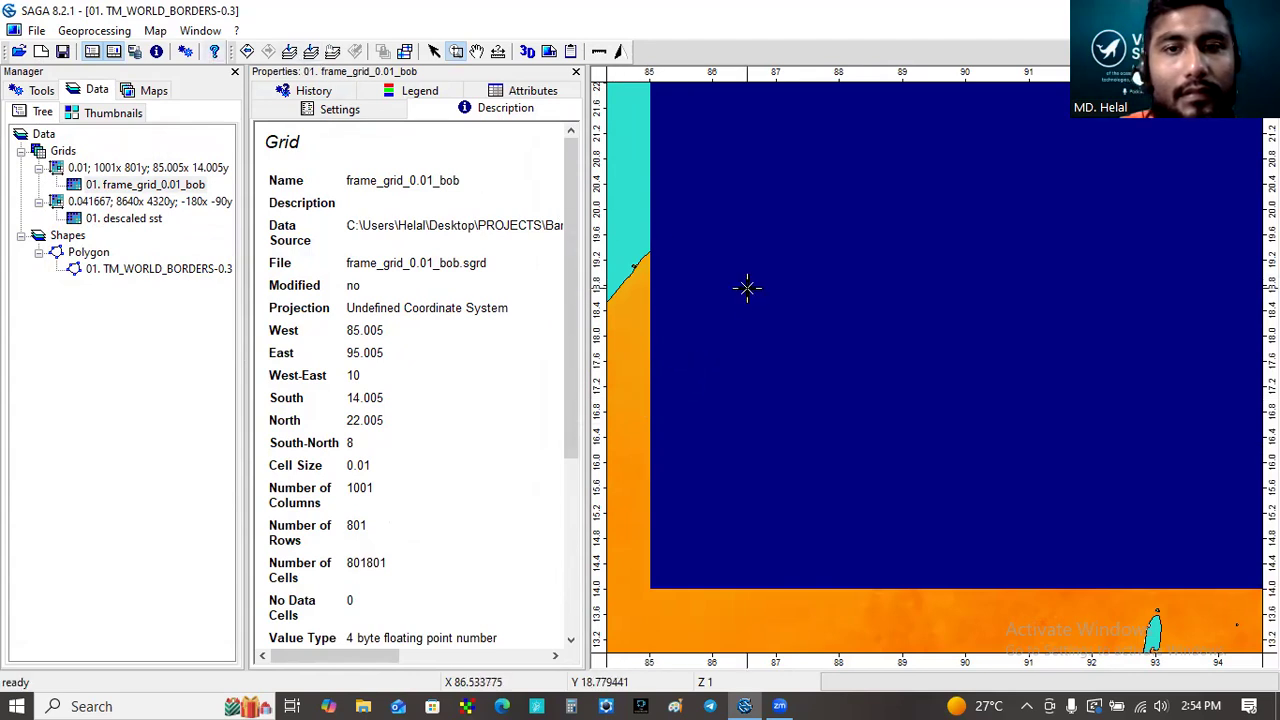
- Examine the frame grid's extent over the Bay of Bengal by zooming between the layer and the full map
click(293, 57)
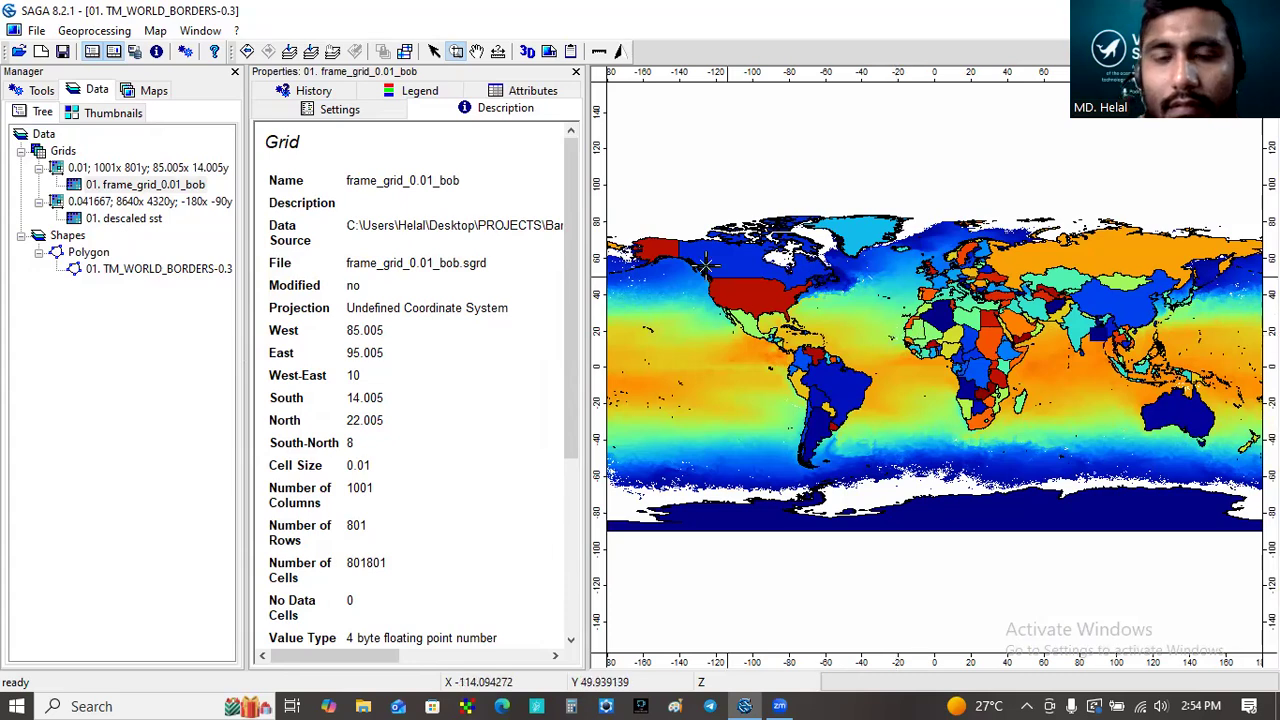
click(311, 51)
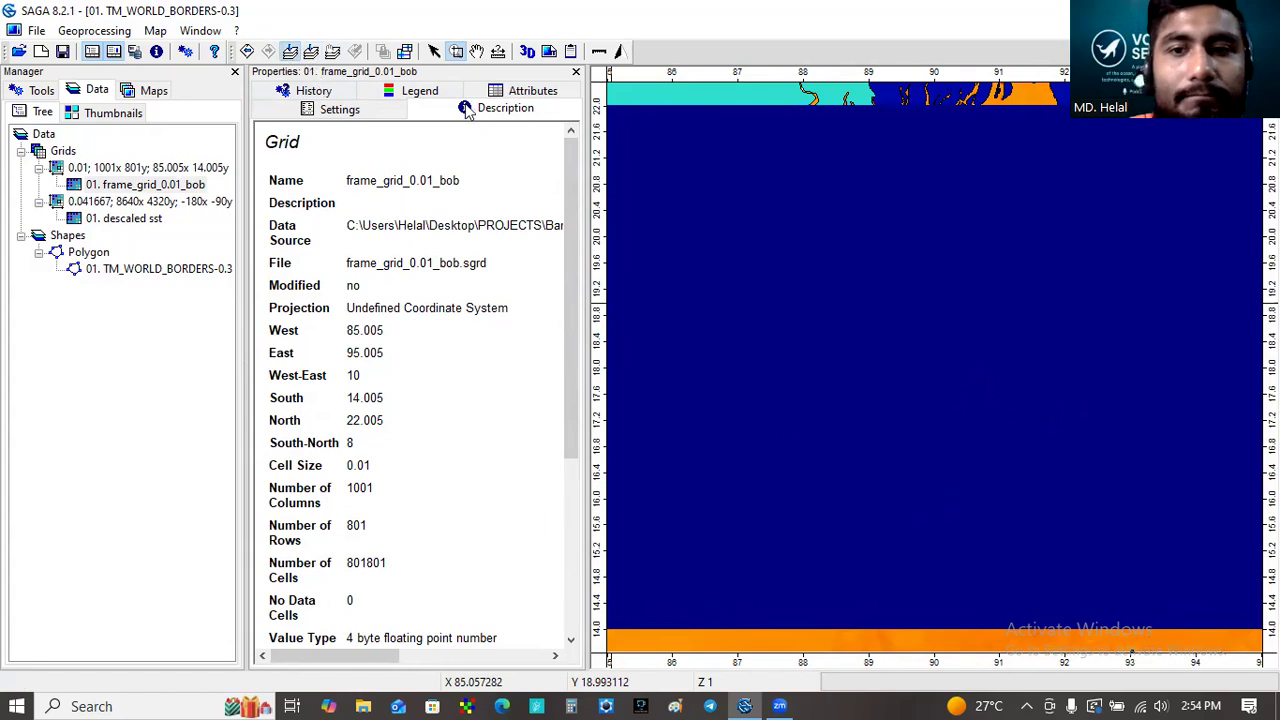
click(290, 51)
drag(1053, 299, 1149, 381)
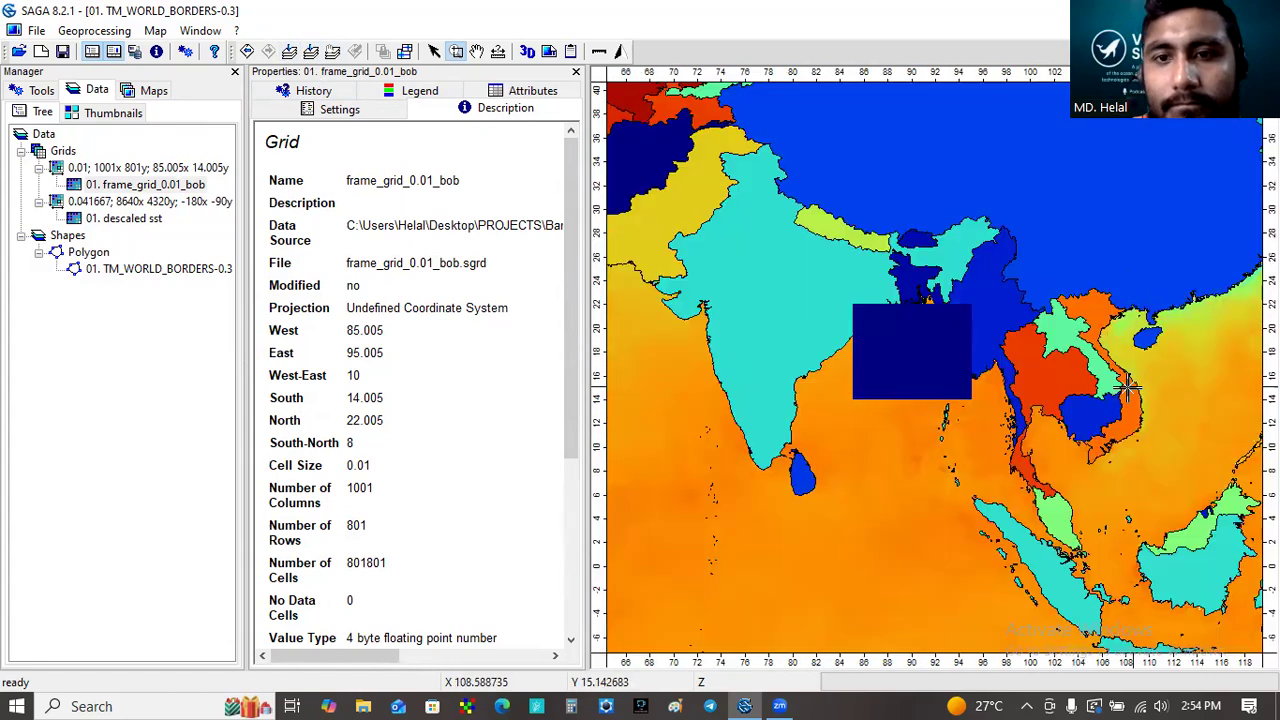
drag(825, 280, 998, 455)
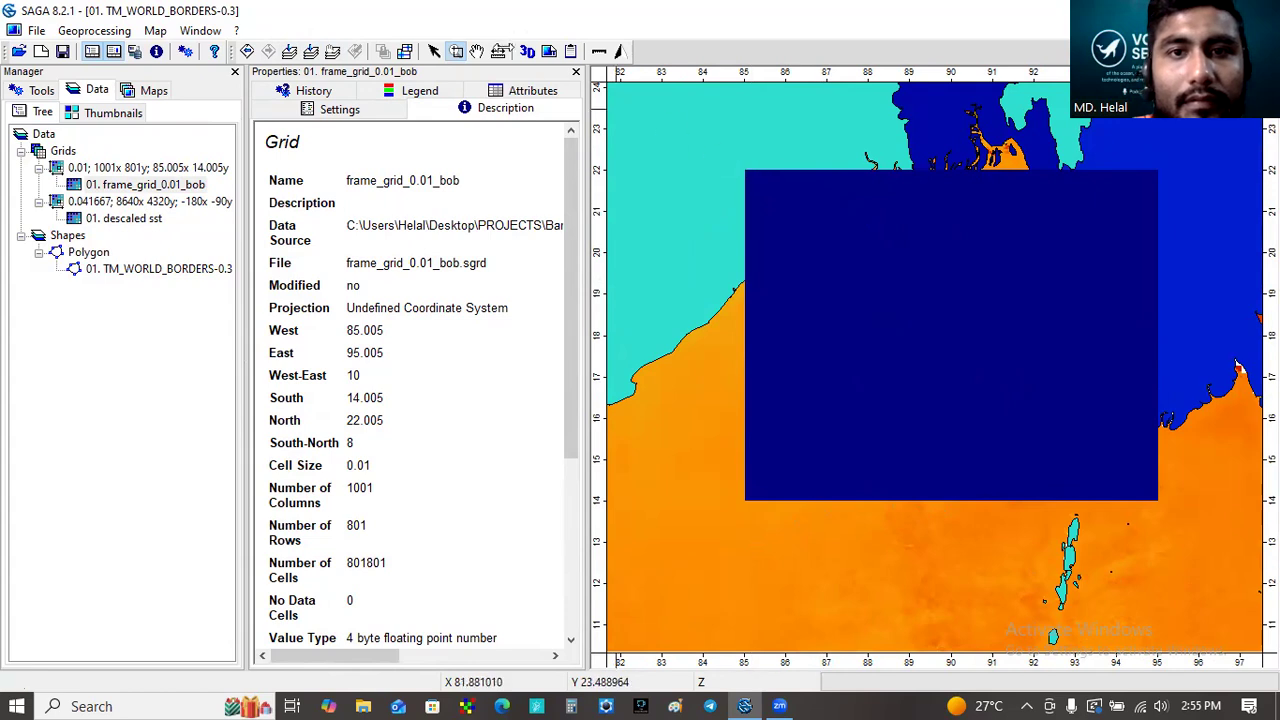
click(308, 53)
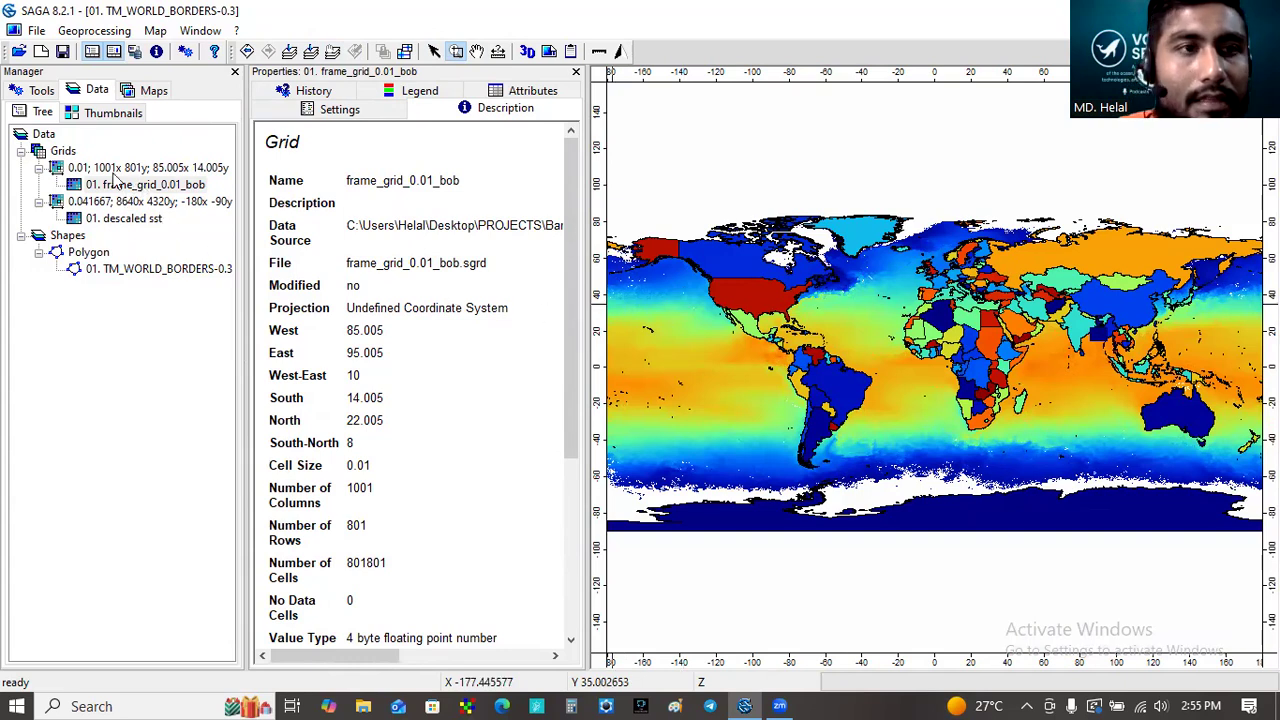
- Open the Resampling tool and set its input grid system to 0.041667; 8640x 4320y; -180x -90y
click(38, 91)
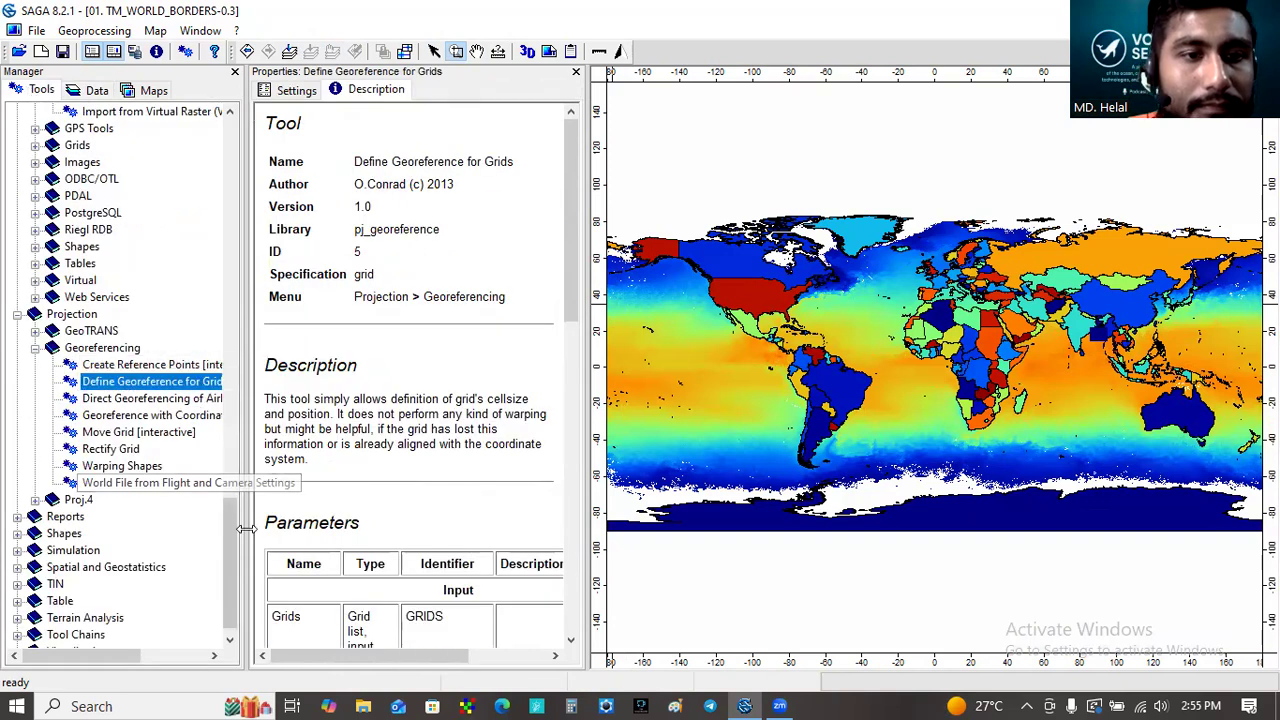
drag(234, 530, 221, 409)
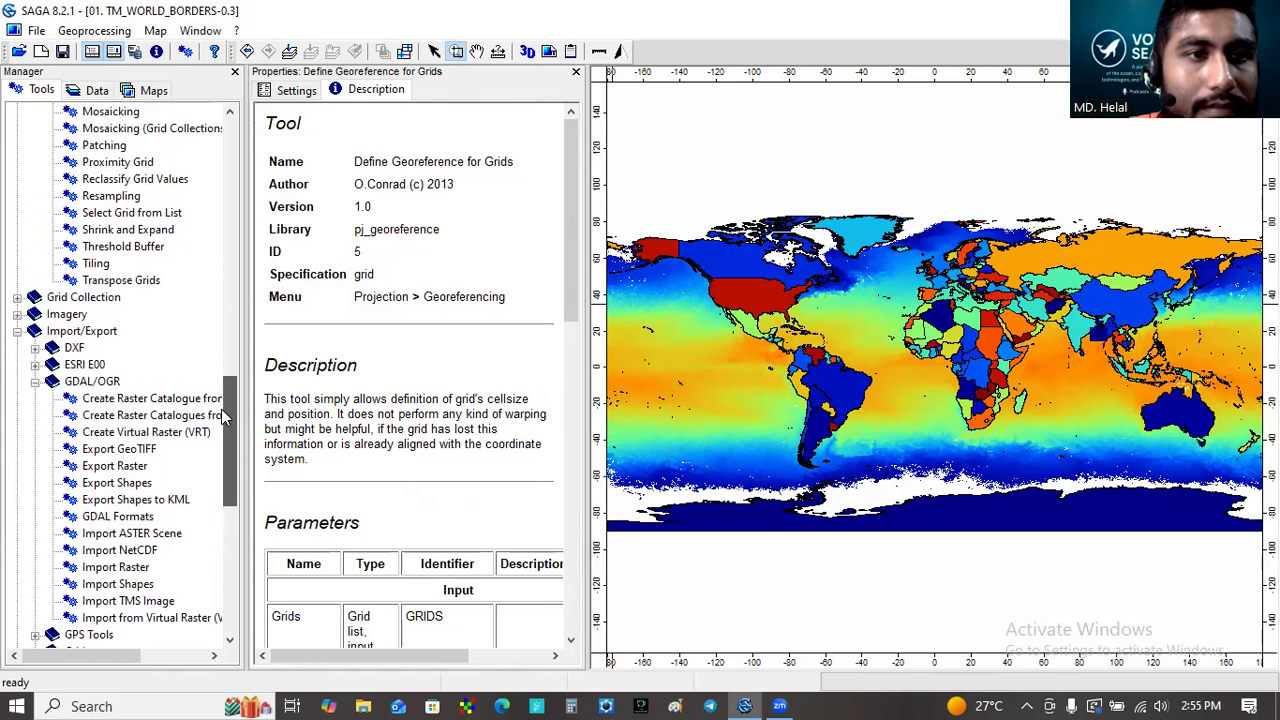
click(137, 196)
double_click(137, 196)
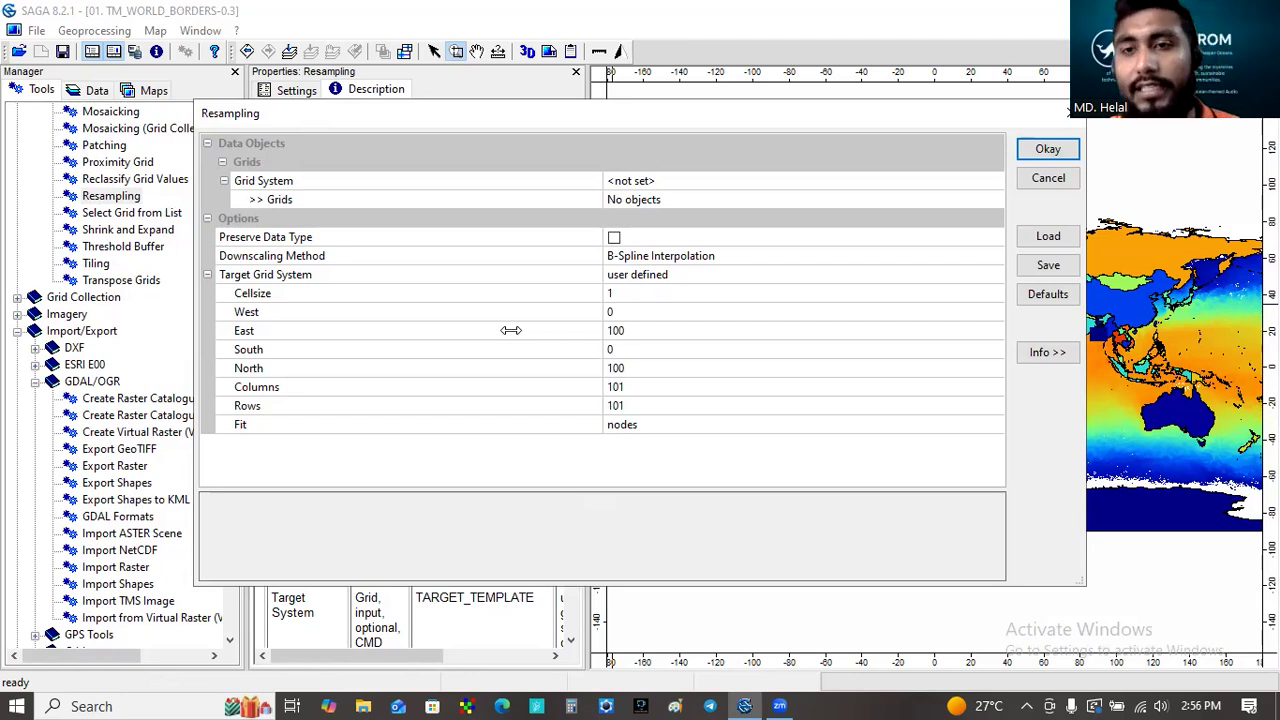
click(691, 178)
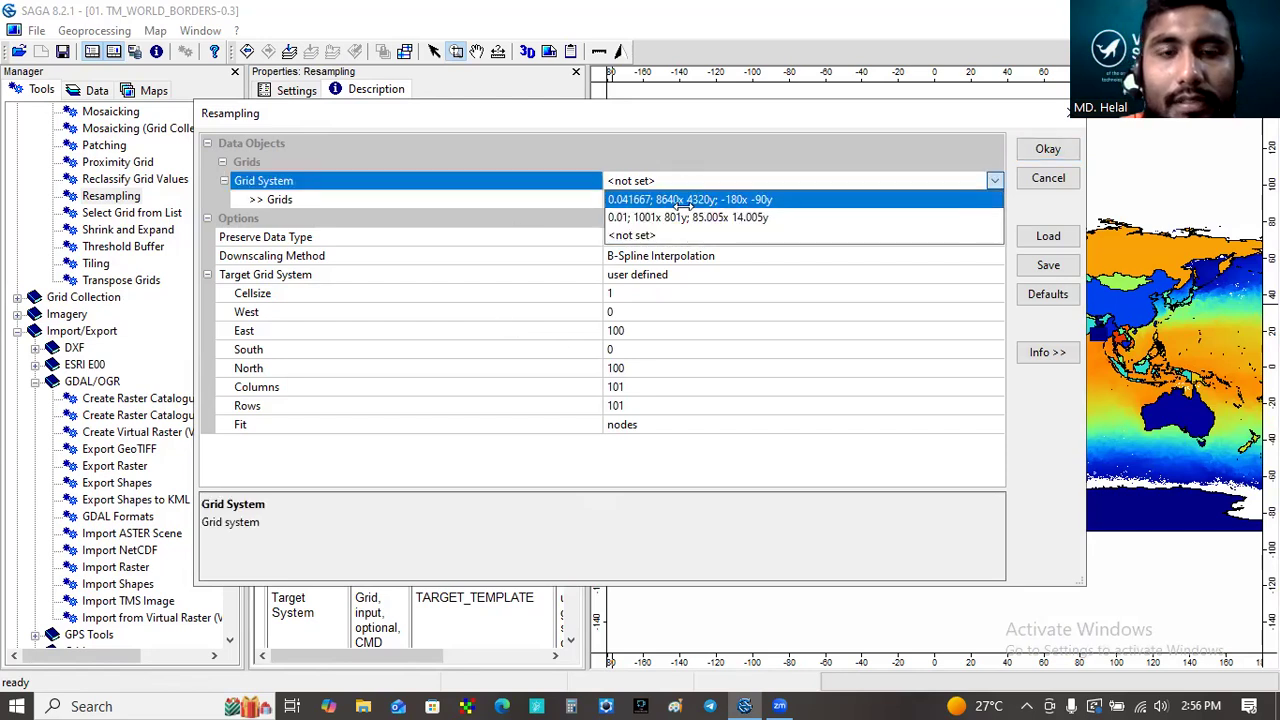
click(683, 202)
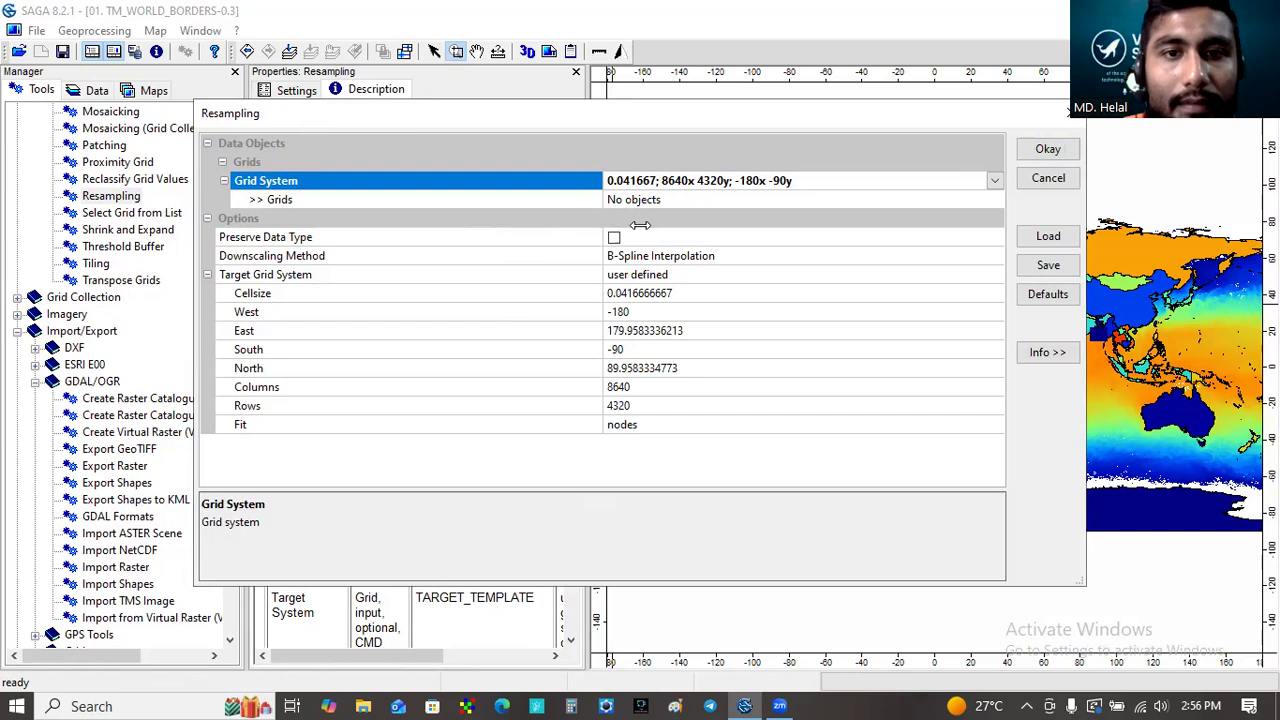
- Set the target grid system to grid or grid system, choosing 0.01; 1001x 801y; 85.005x 14.005y
click(672, 274)
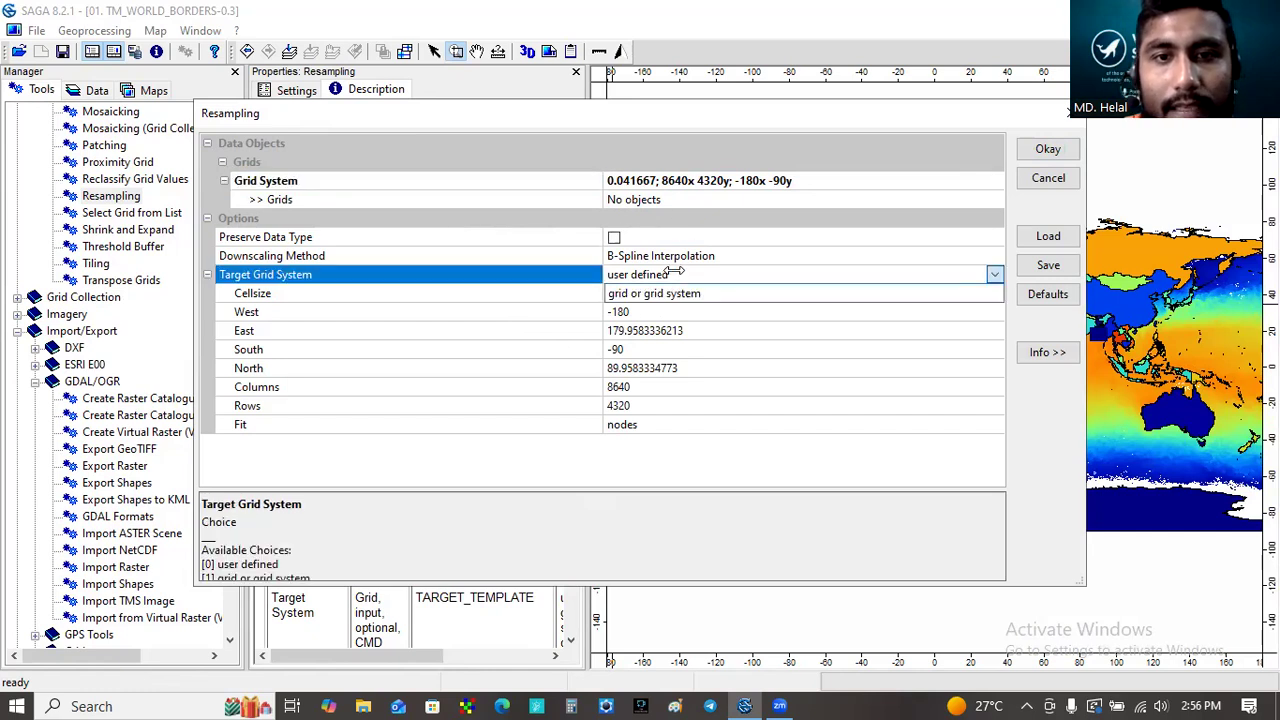
click(668, 291)
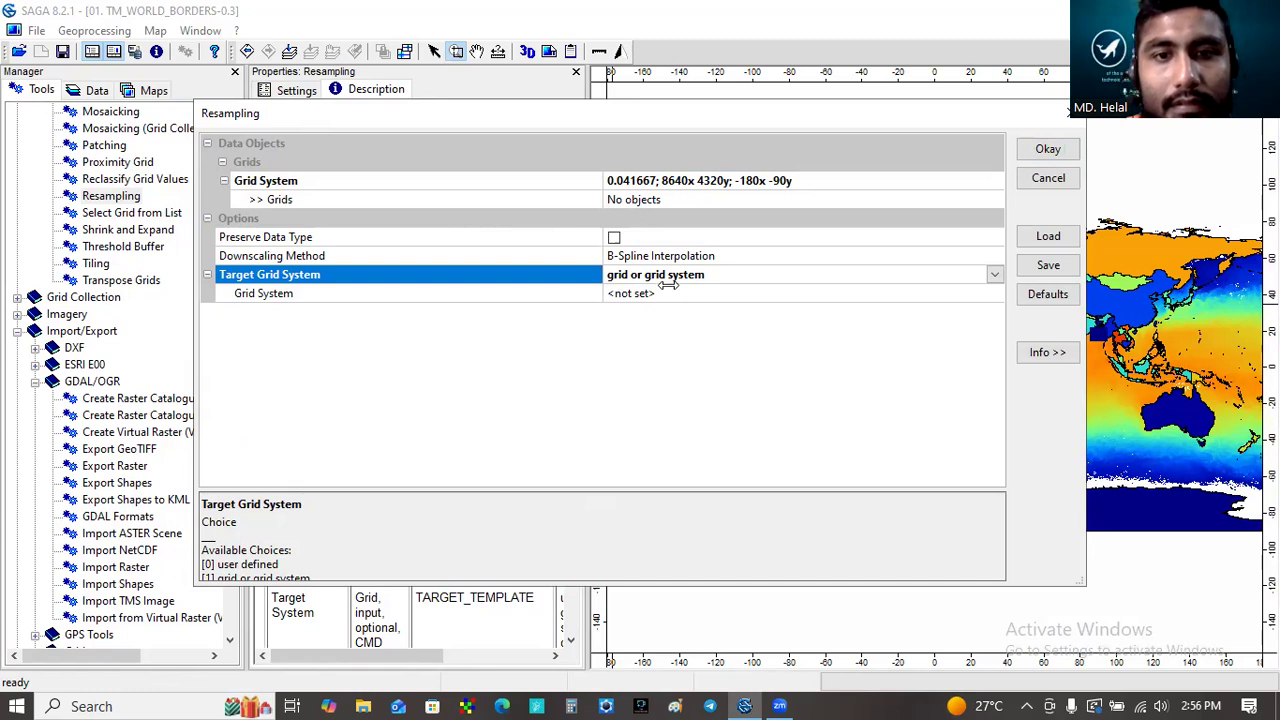
click(668, 293)
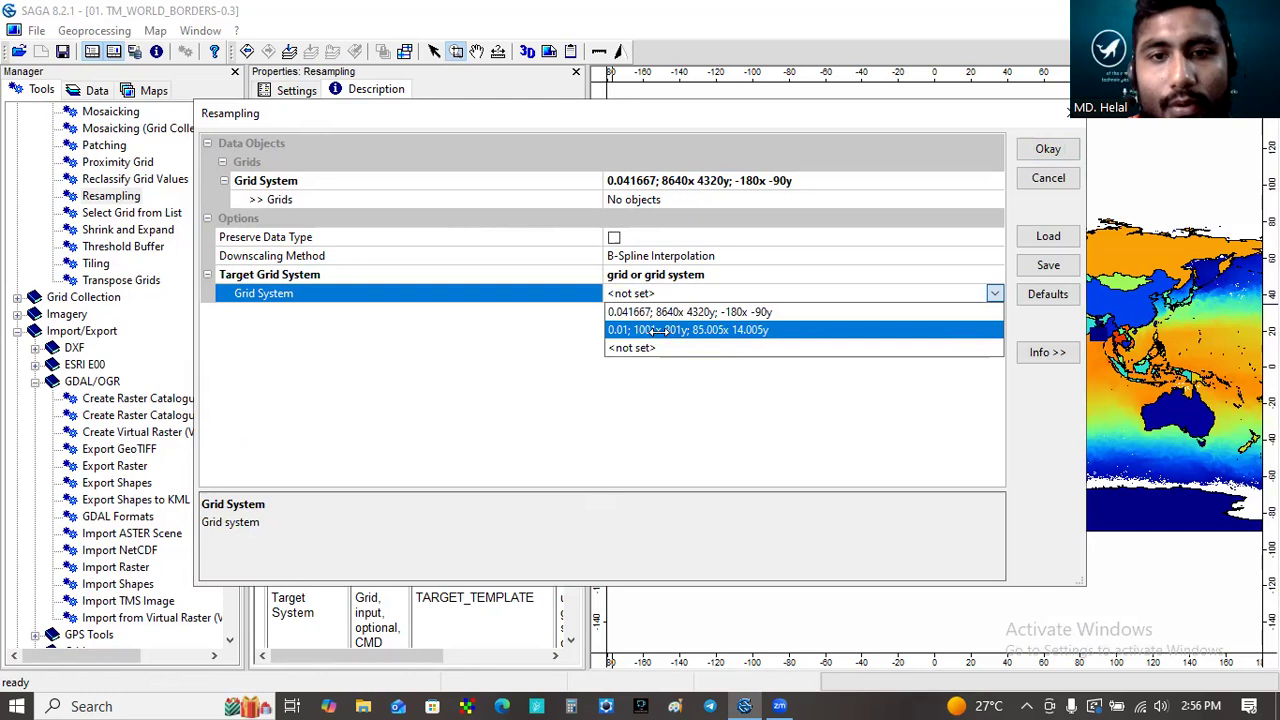
click(655, 330)
click(1049, 154)
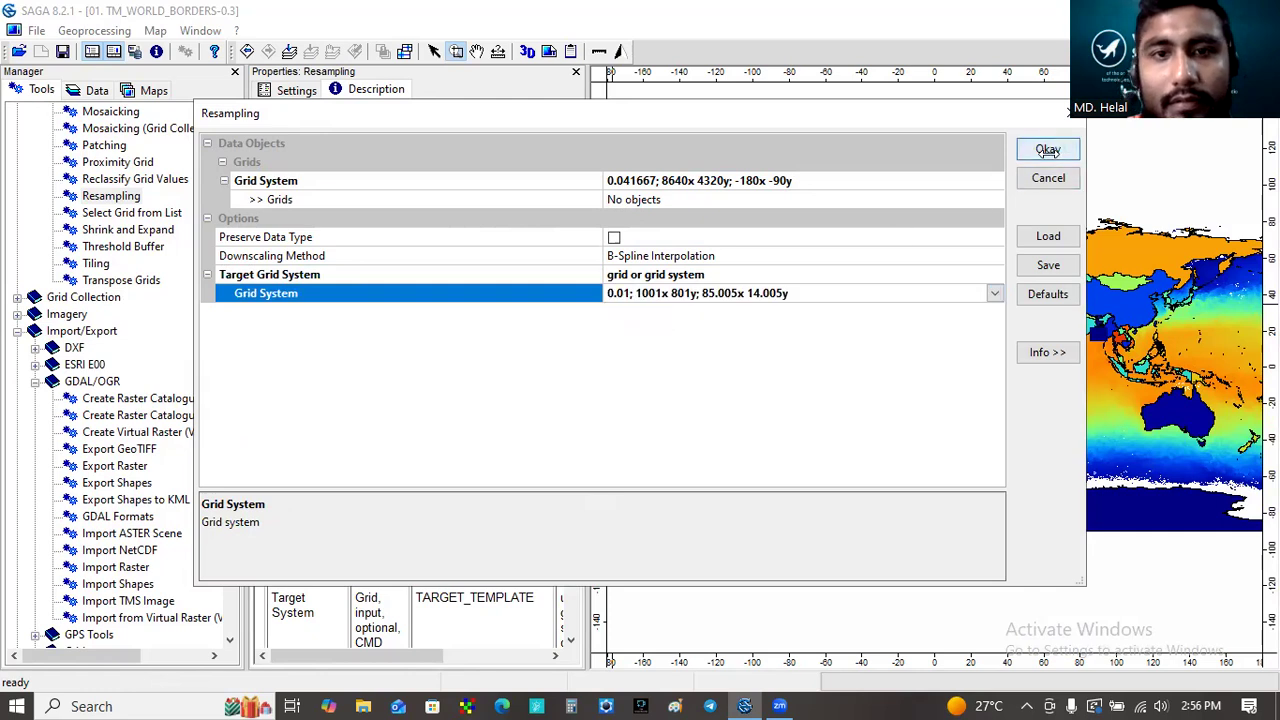
click(781, 258)
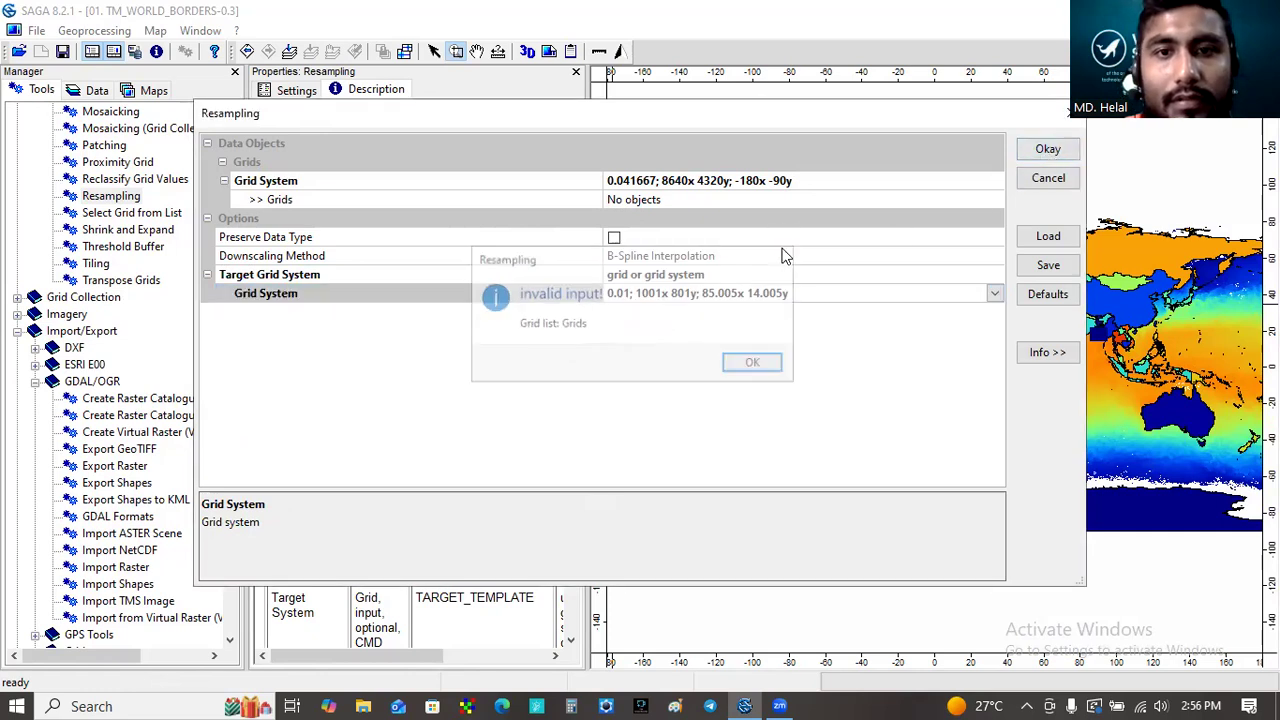
- Select 01. descaled sst as the grid to resample and run the Resampling tool
click(774, 204)
click(988, 203)
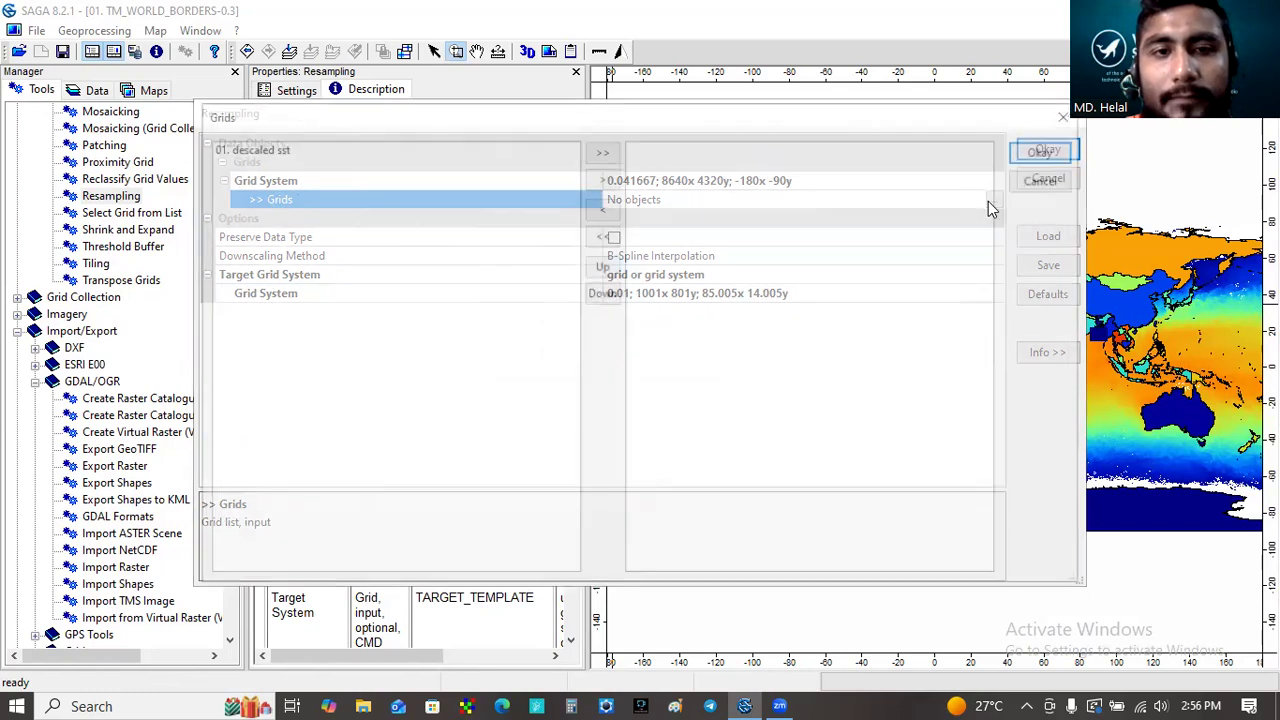
click(277, 150)
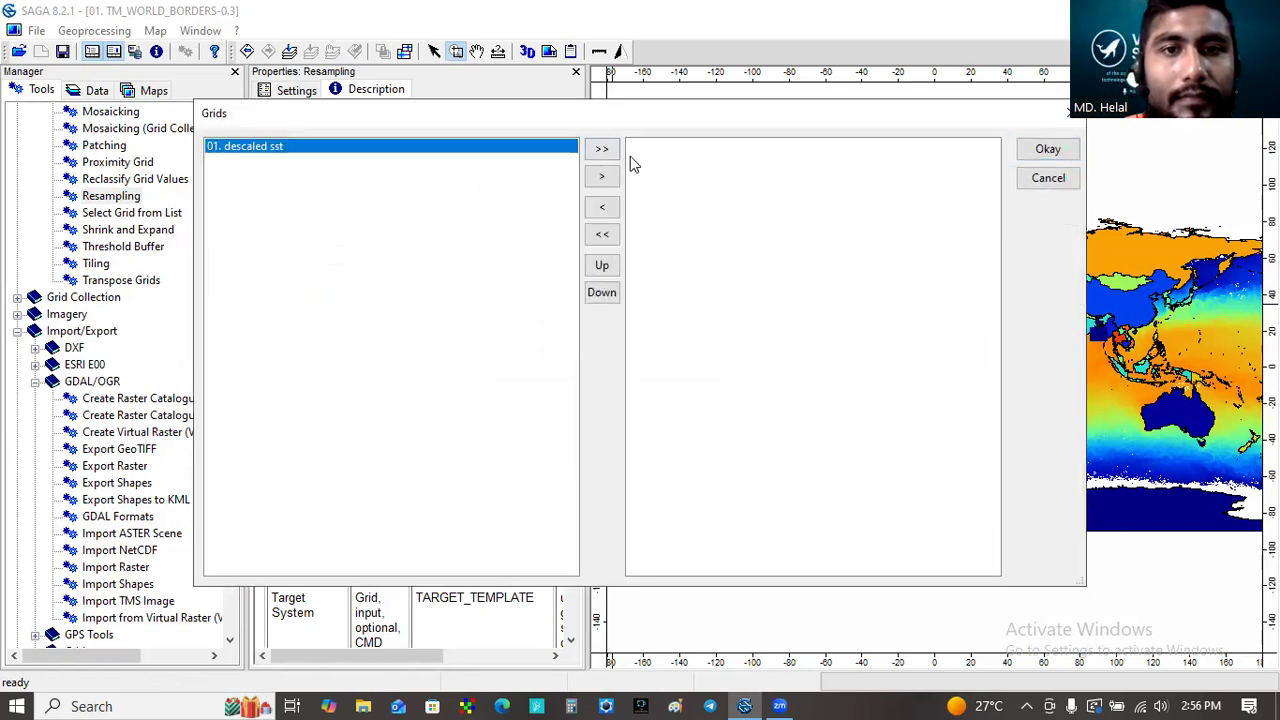
click(603, 177)
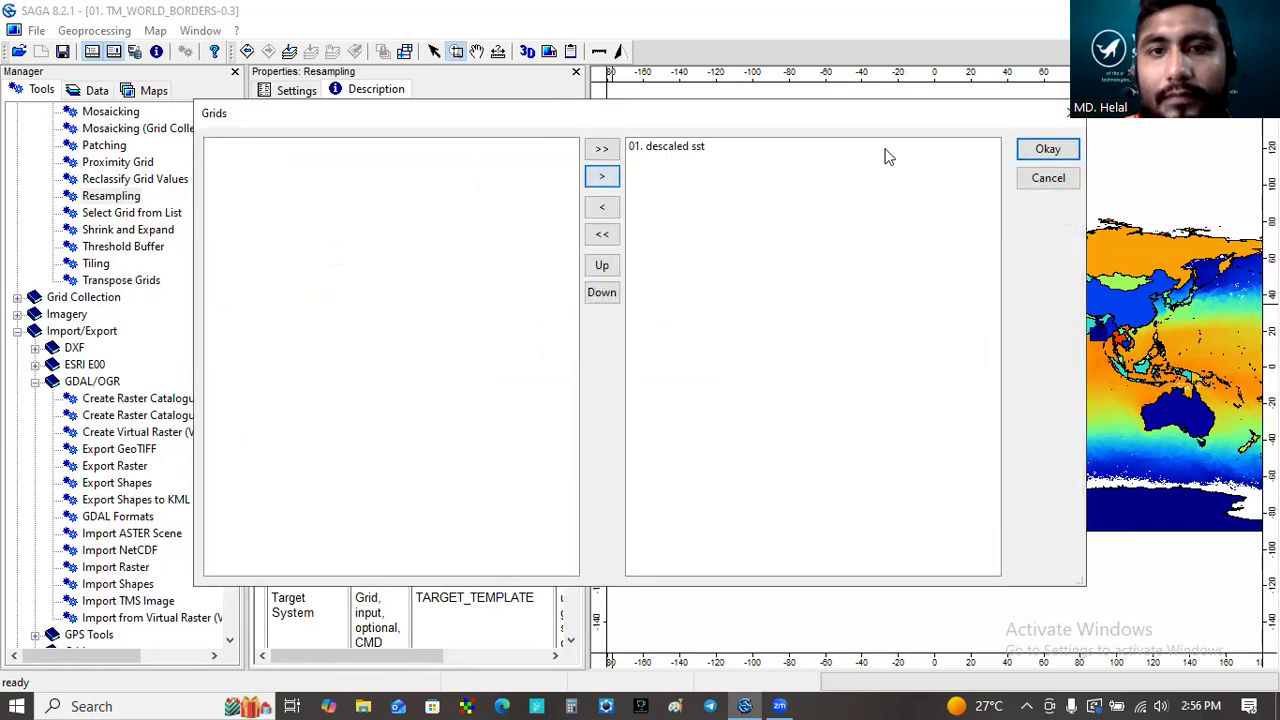
click(1045, 149)
click(1047, 148)
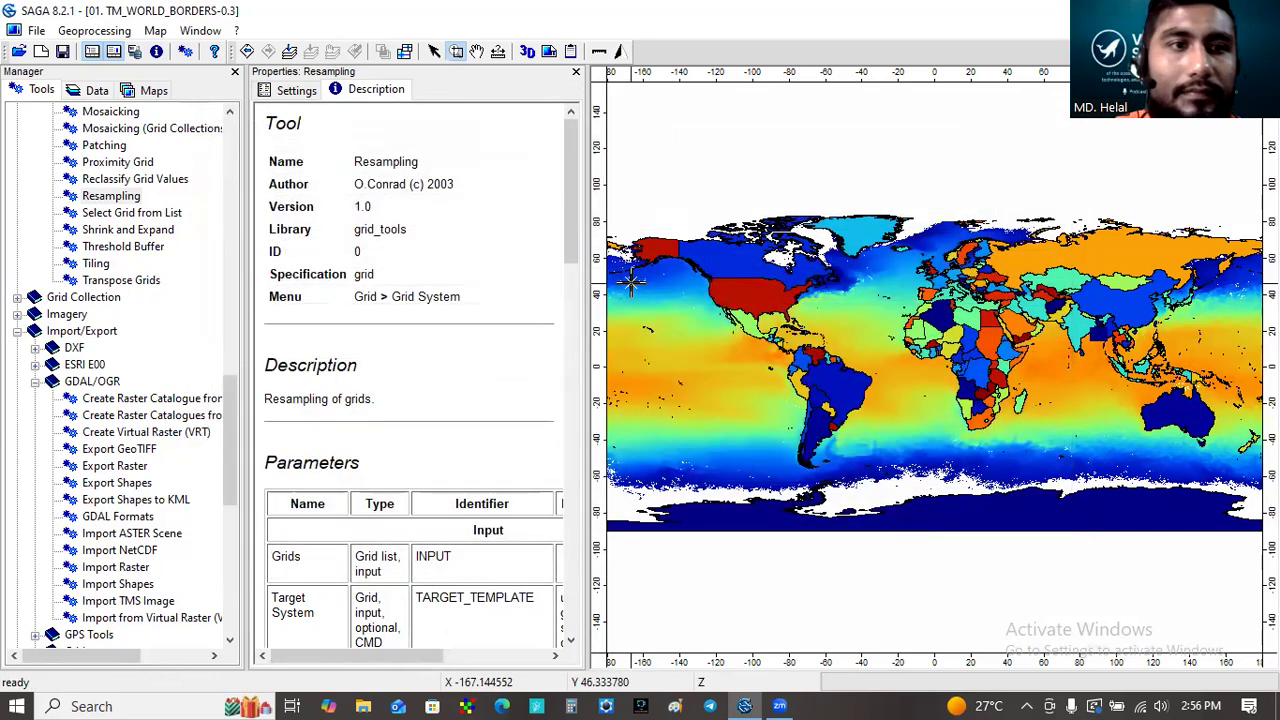
click(103, 91)
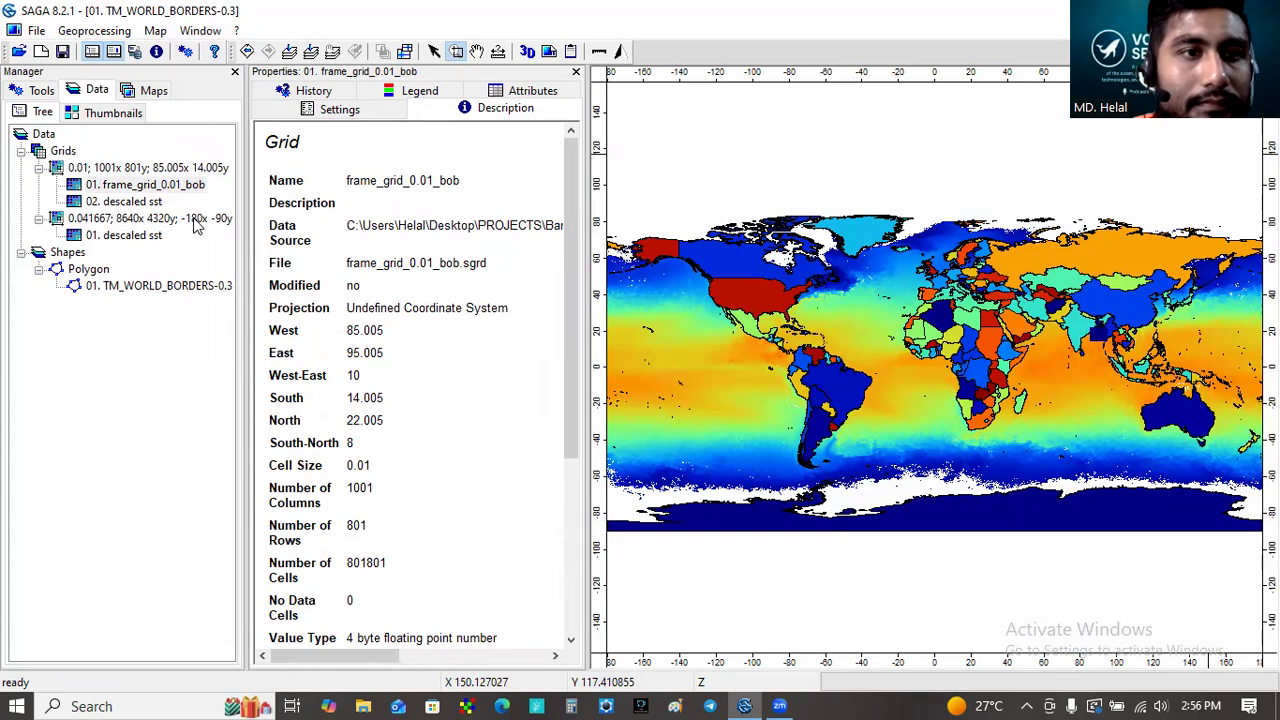
- Add the resampled 02. descaled sst grid to the TM_WORLD_BORDERS-0.3 map and zoom in on the Bay of Bengal
click(130, 201)
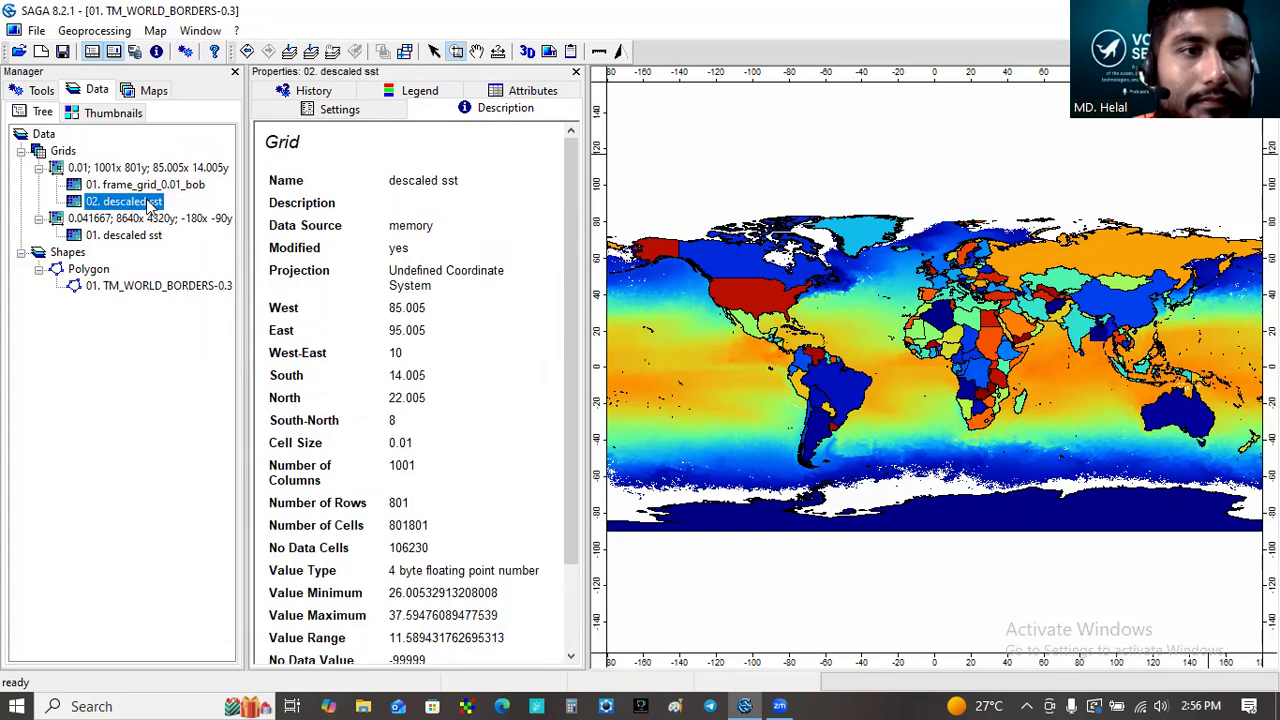
right_click(143, 205)
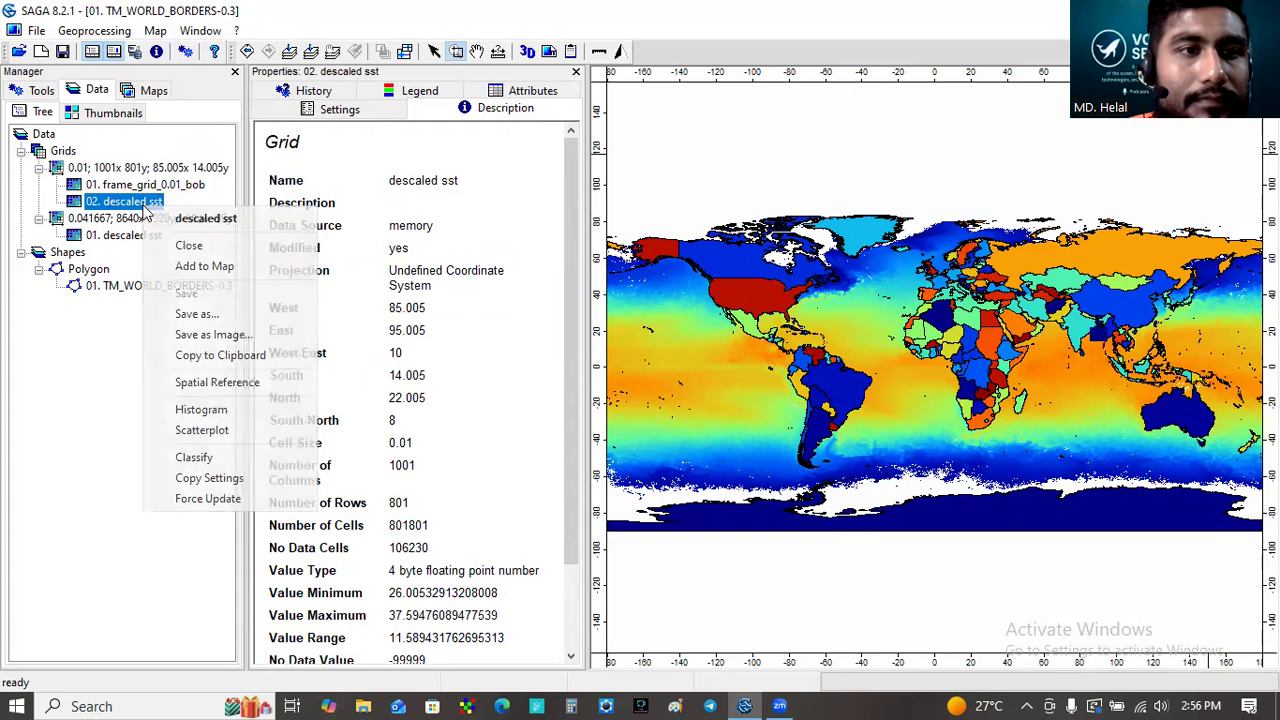
click(201, 266)
click(660, 340)
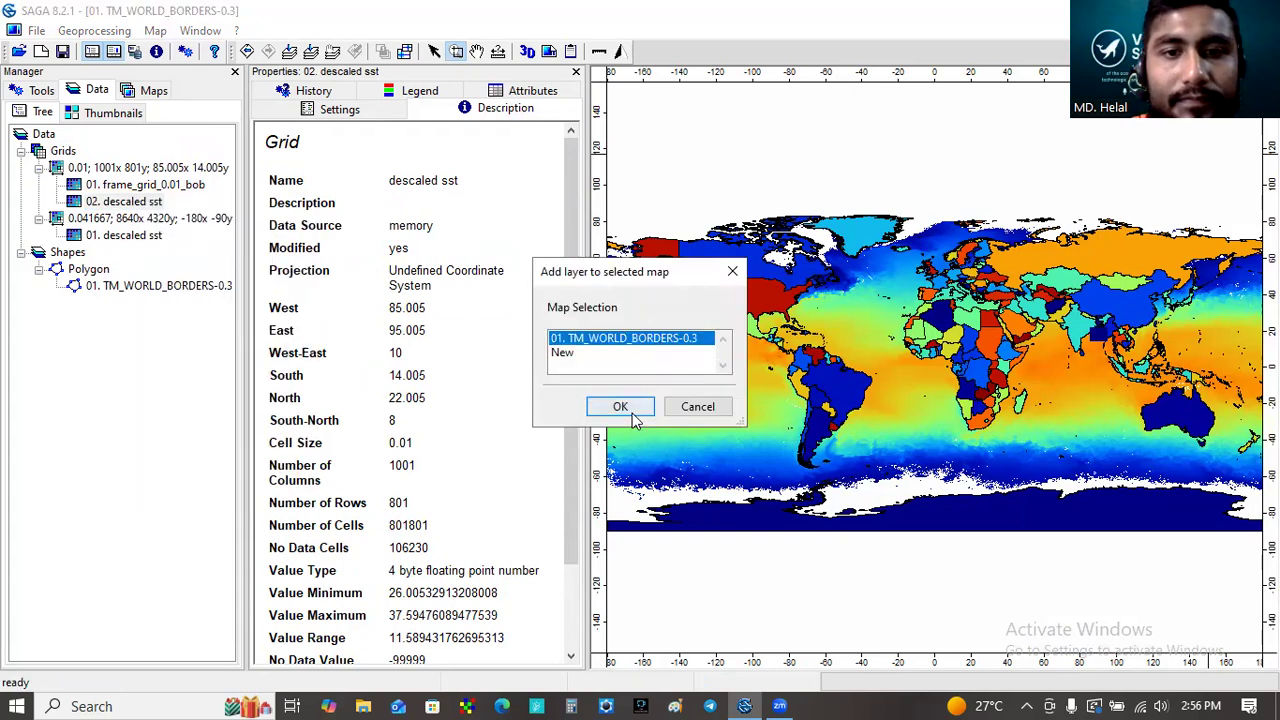
click(619, 406)
drag(1044, 258, 1170, 416)
drag(791, 287, 1010, 500)
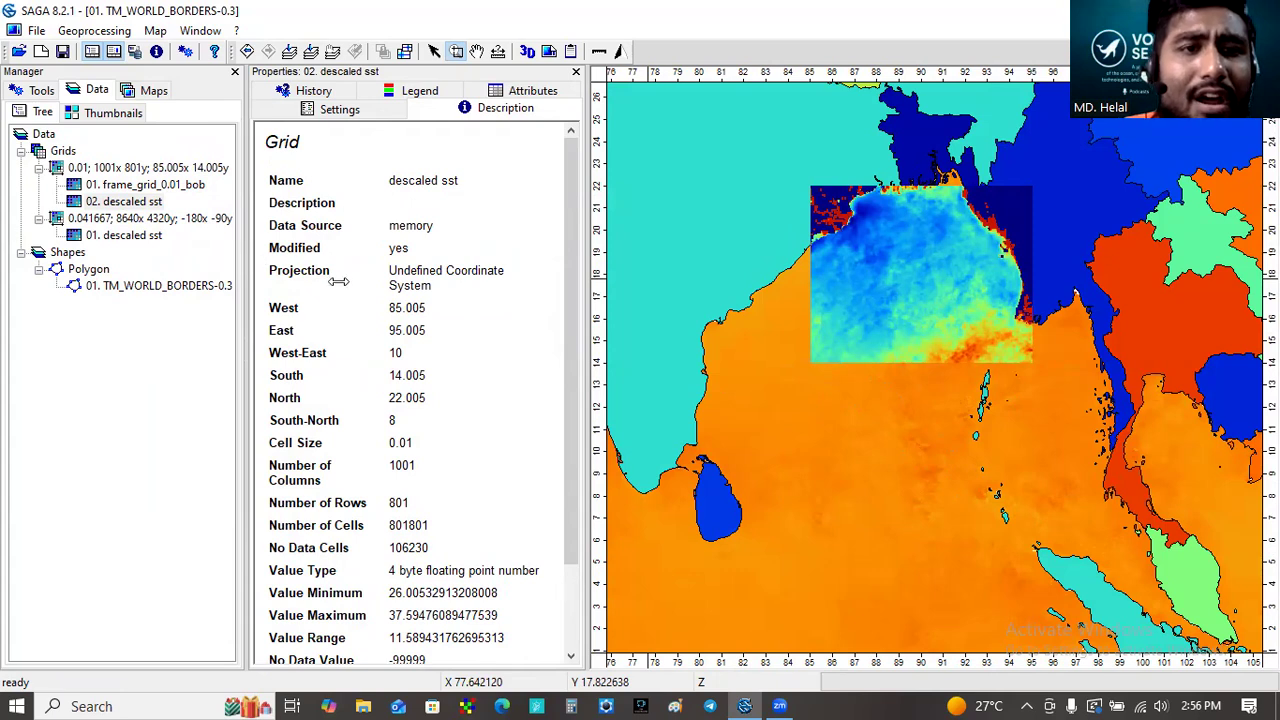
- Rename the resampled grid to descaled_sst_bob_202504 and apply the change
drag(244, 282, 338, 282)
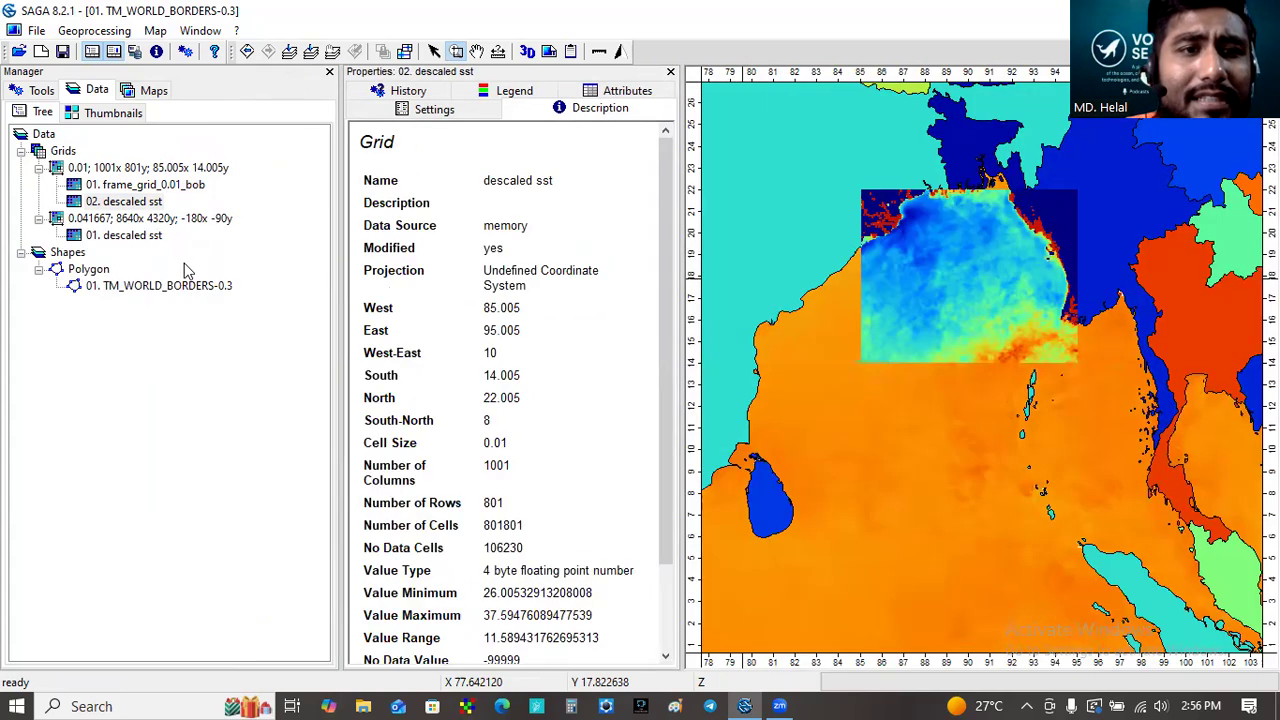
click(128, 205)
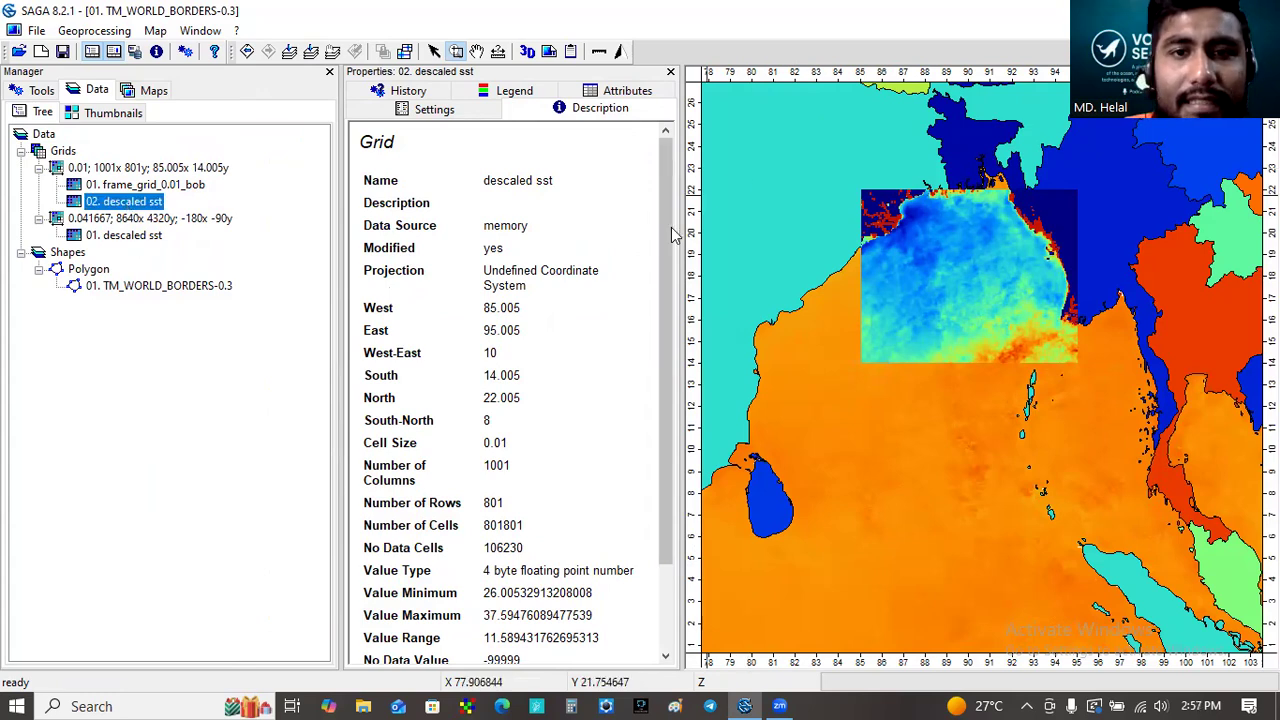
click(425, 109)
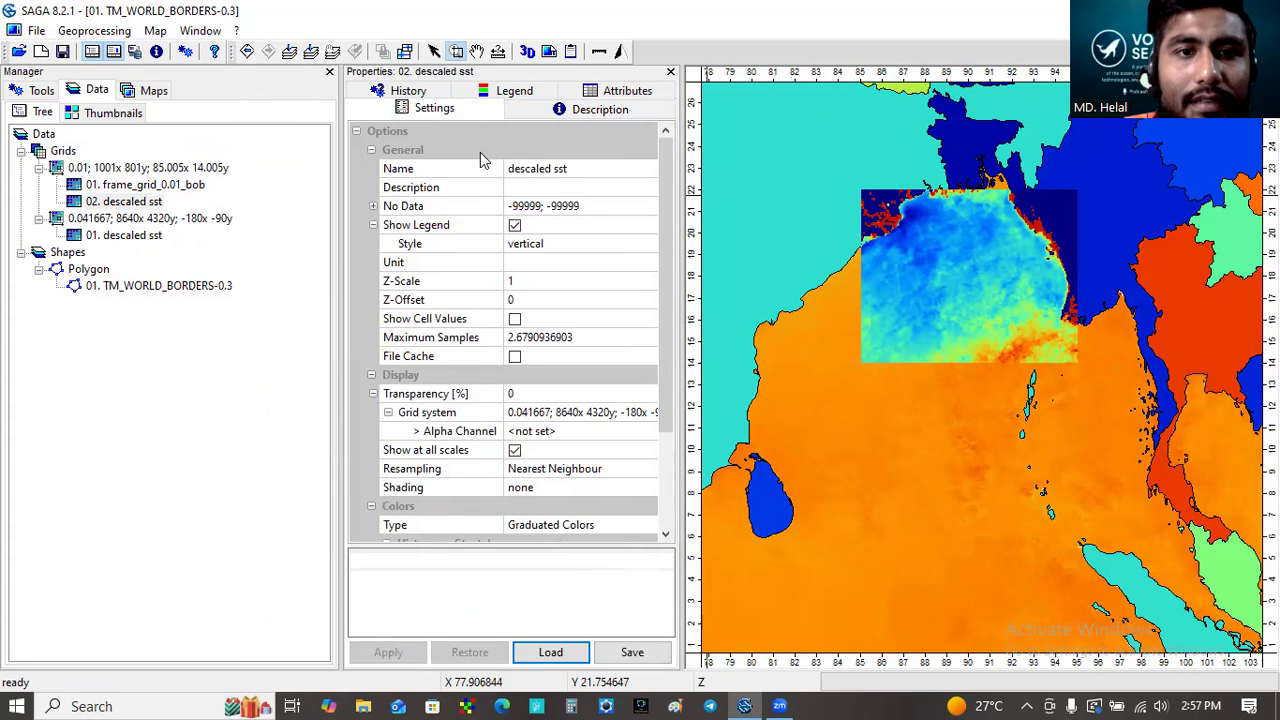
click(575, 168)
key(BackSpace)
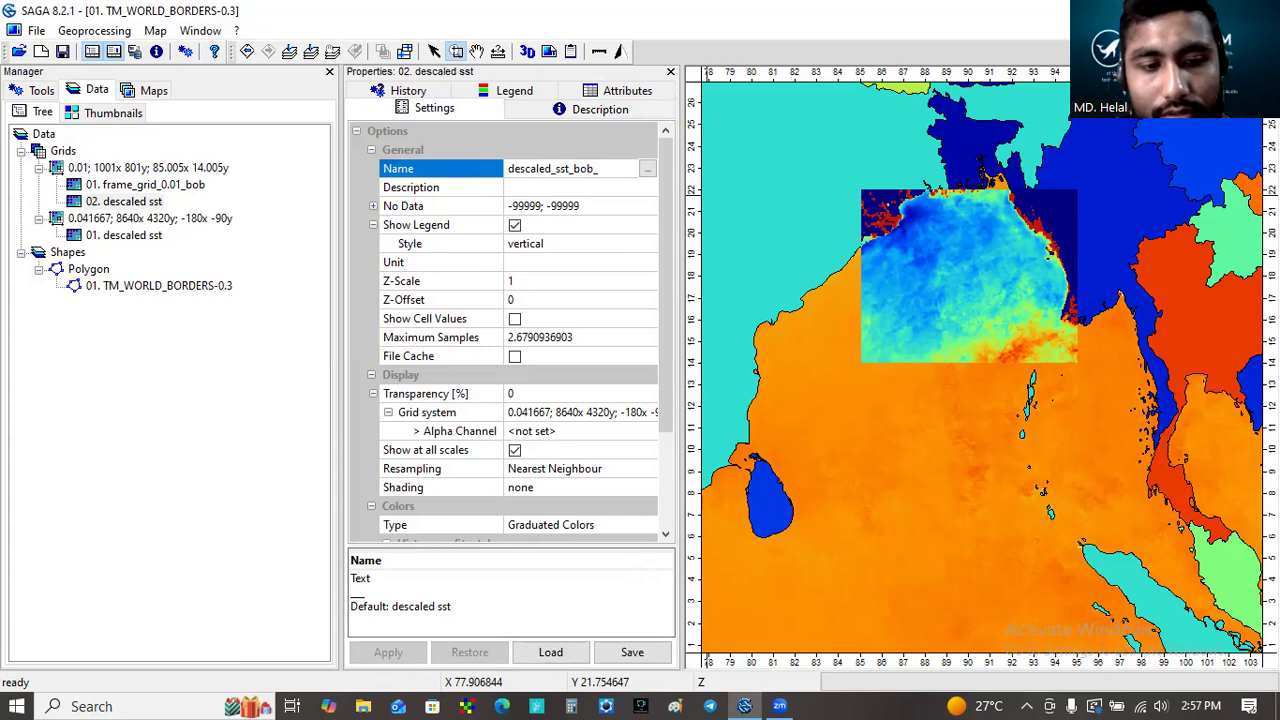
text(04)
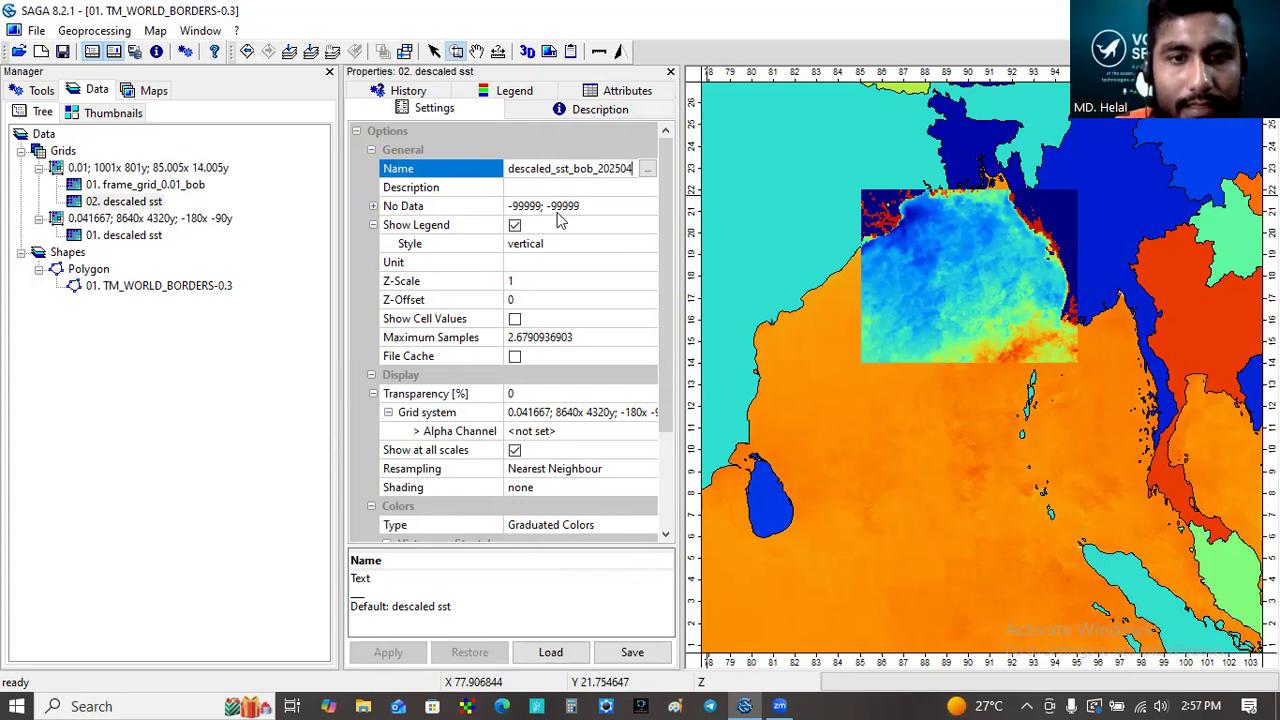
click(600, 283)
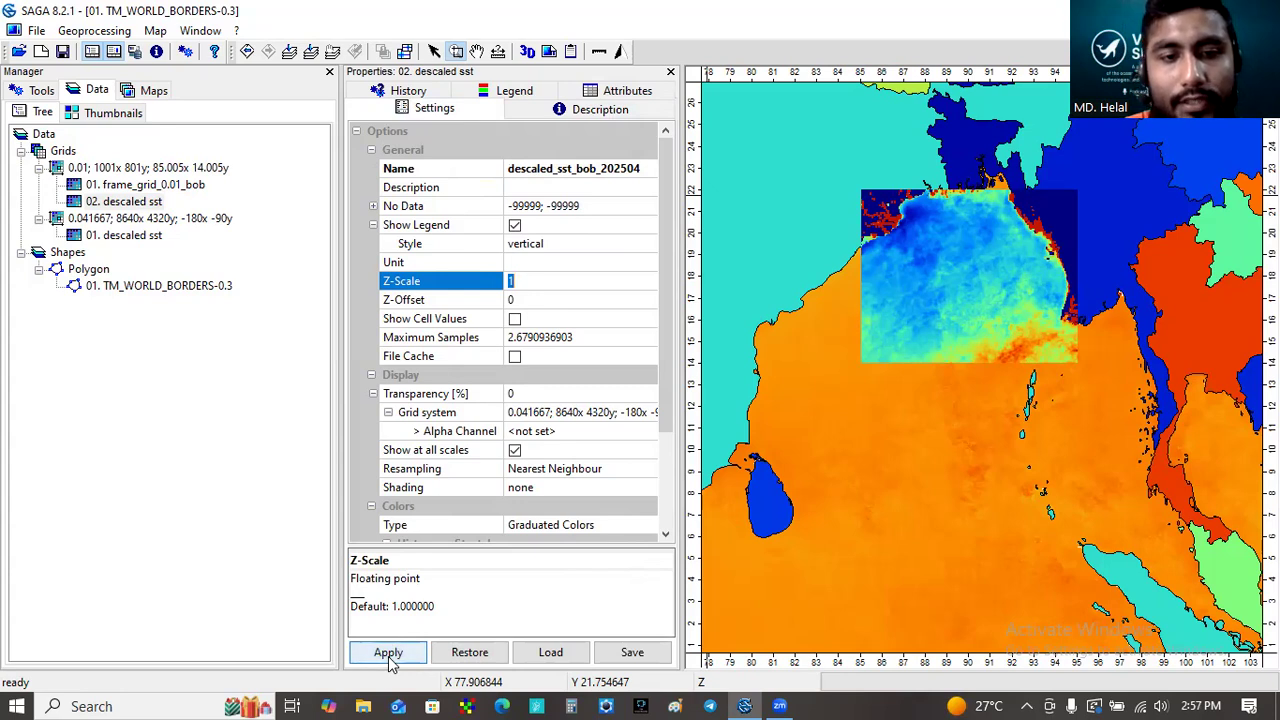
click(389, 655)
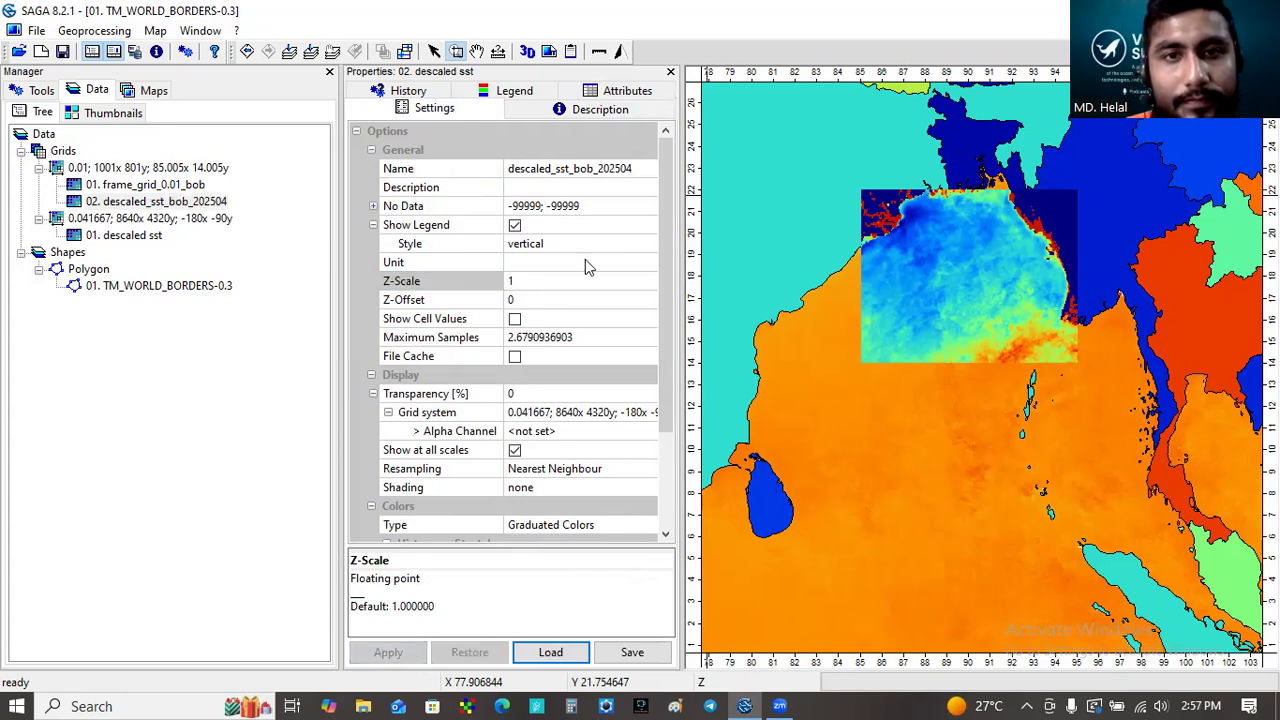
- Rename the original global descaled sst grid to descaled sst prj and apply the change
click(128, 236)
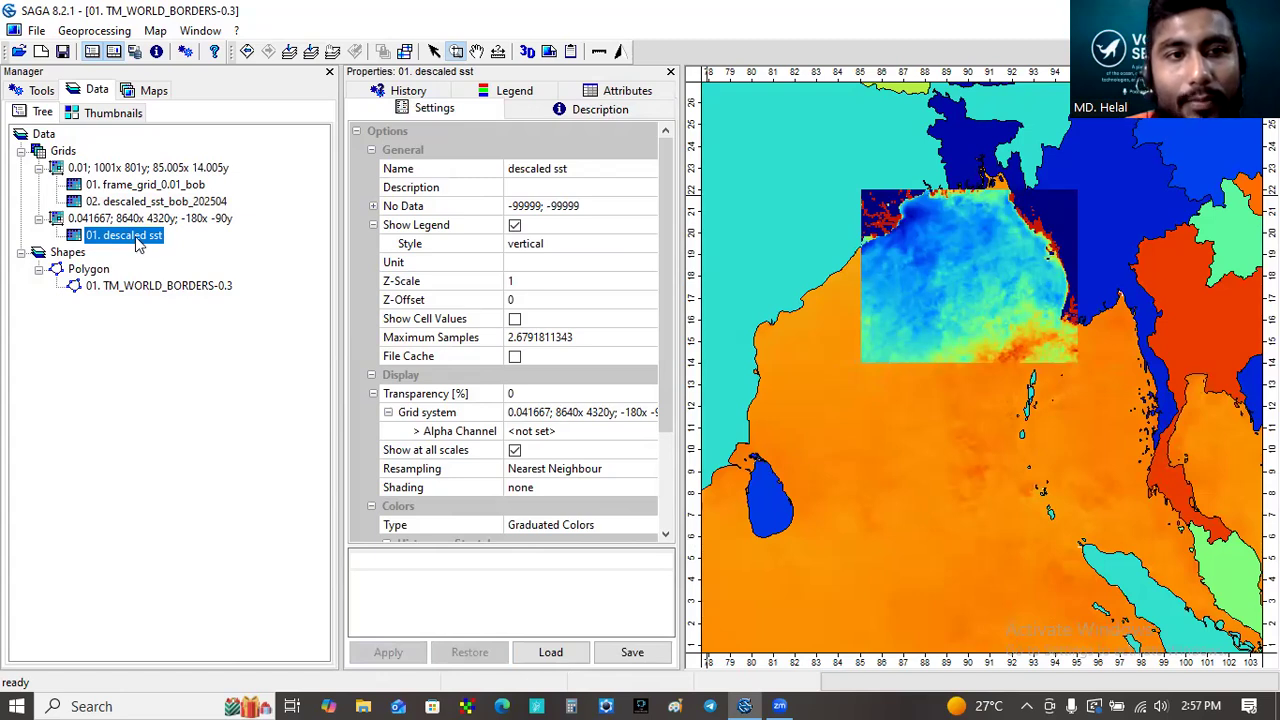
click(585, 169)
text(p)
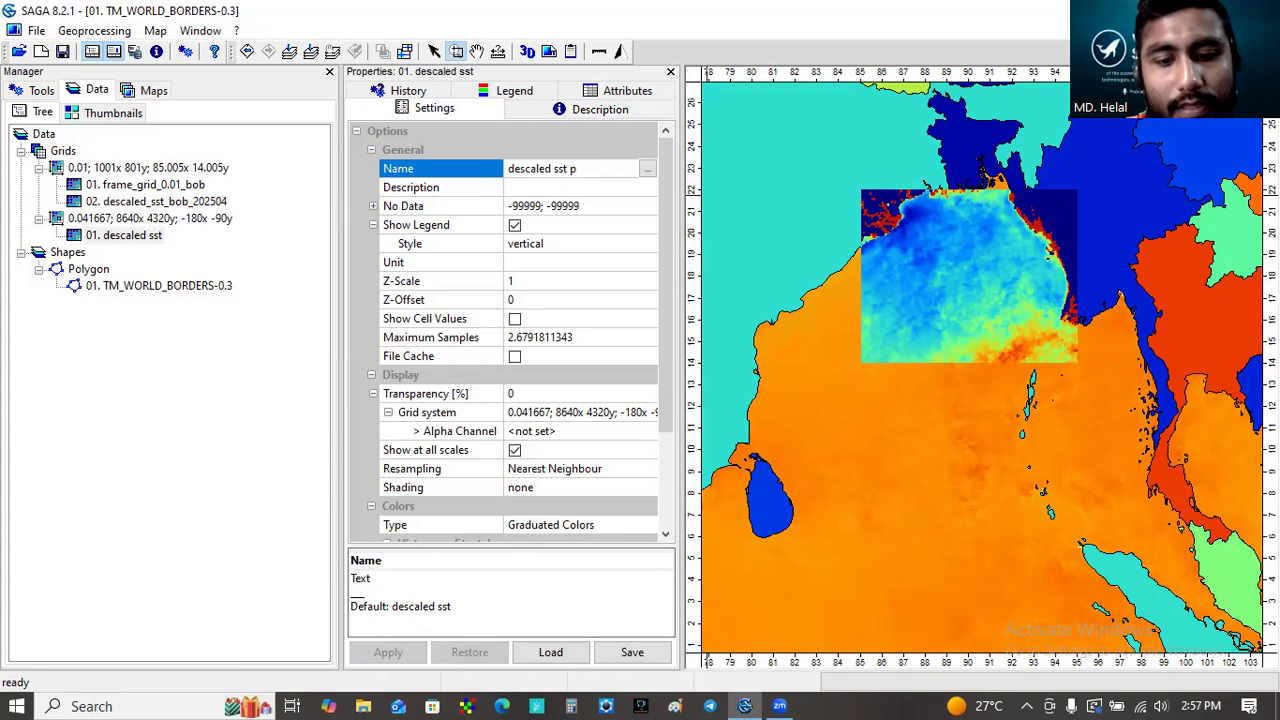
text(r)
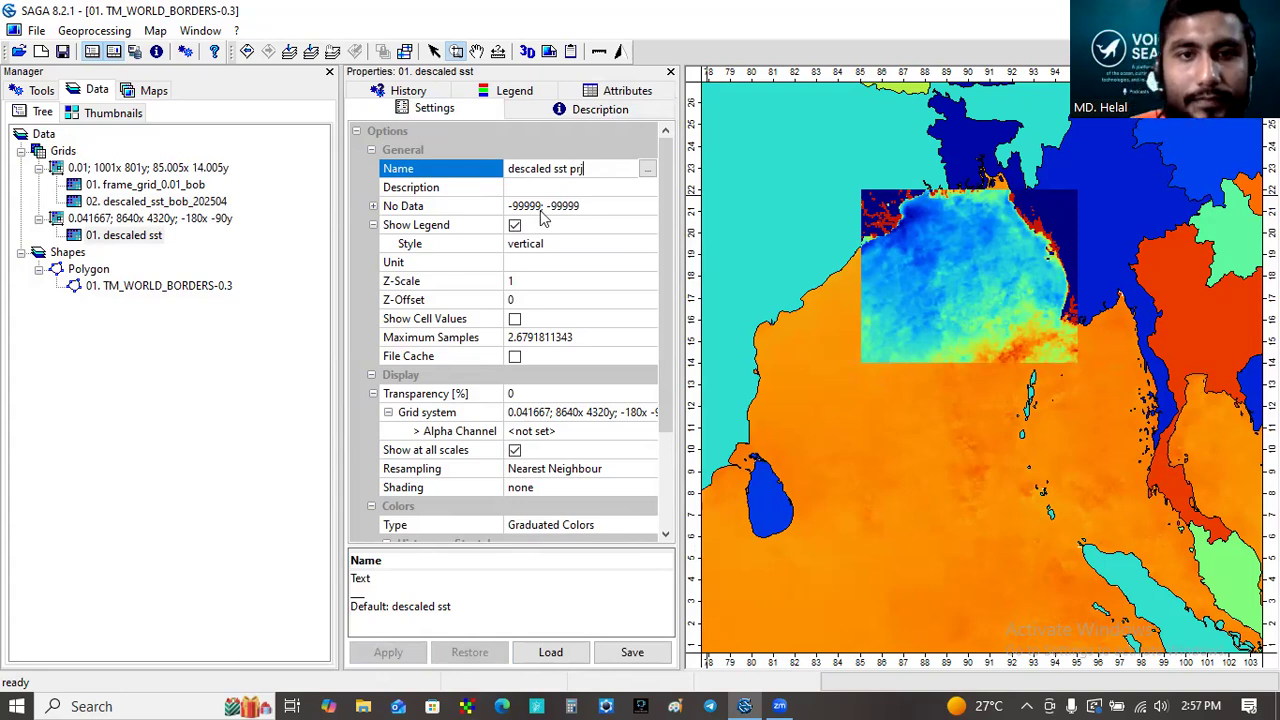
click(583, 250)
click(400, 651)
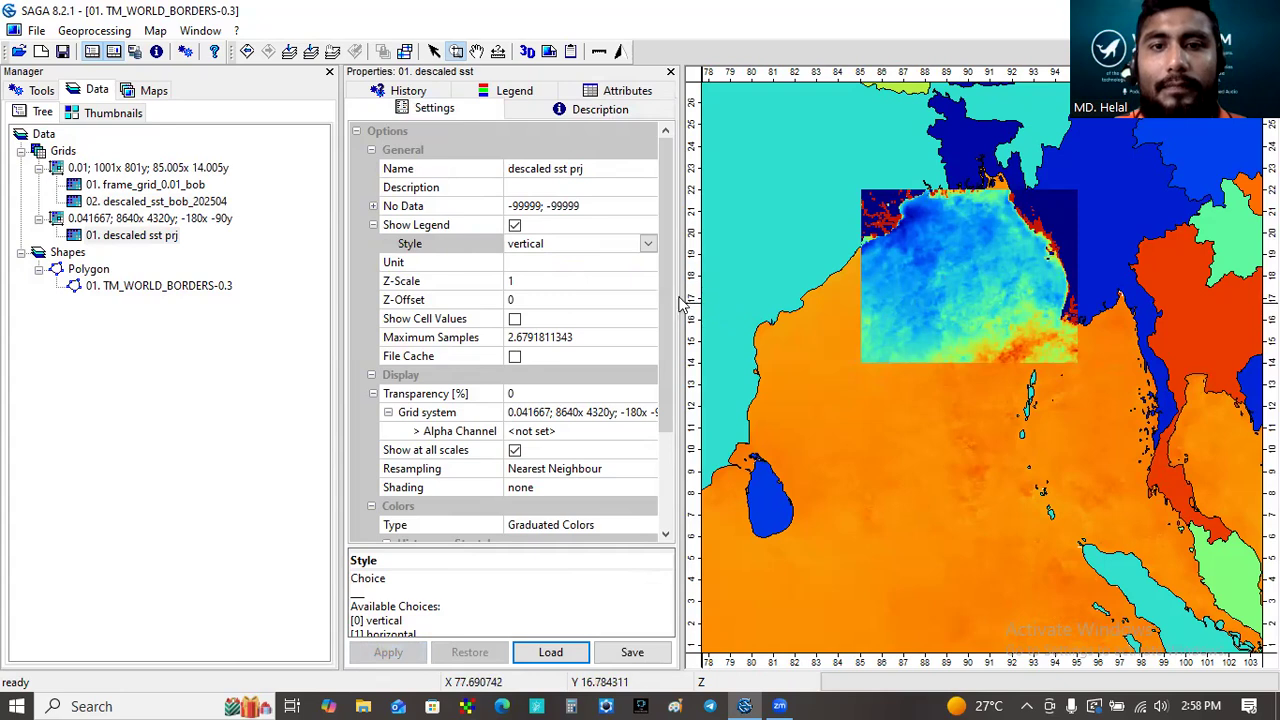
drag(688, 302, 620, 303)
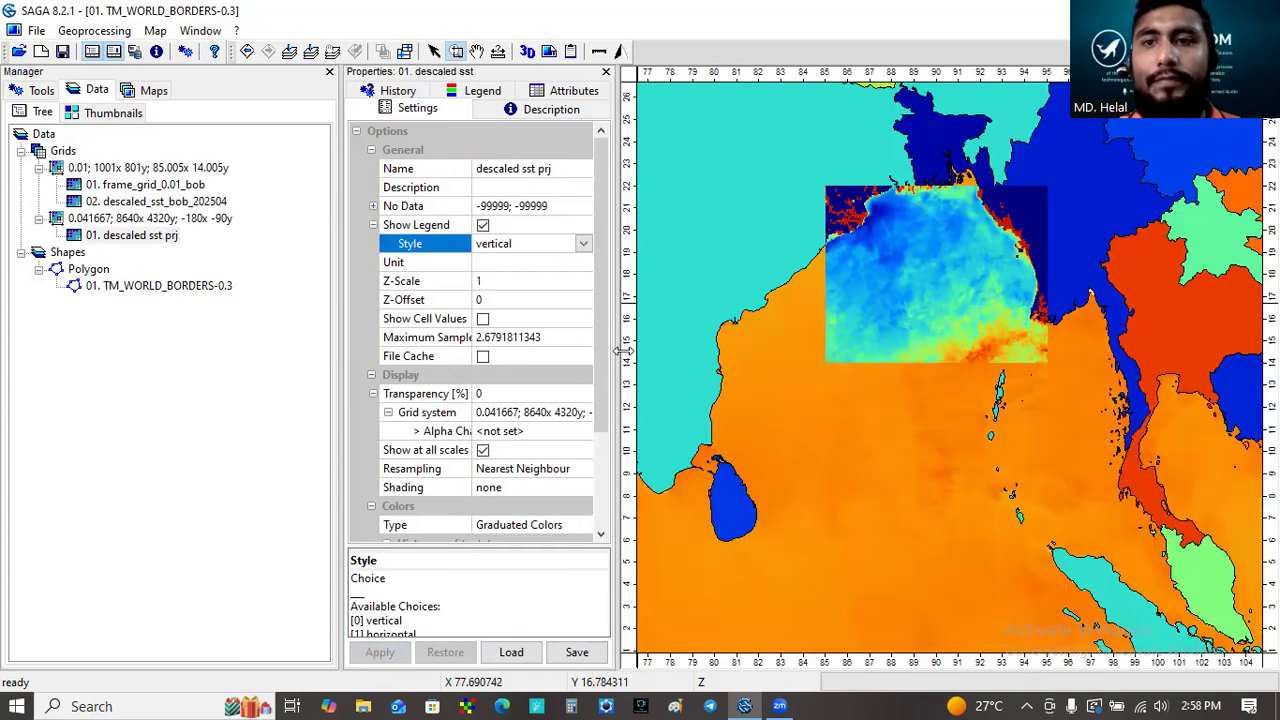